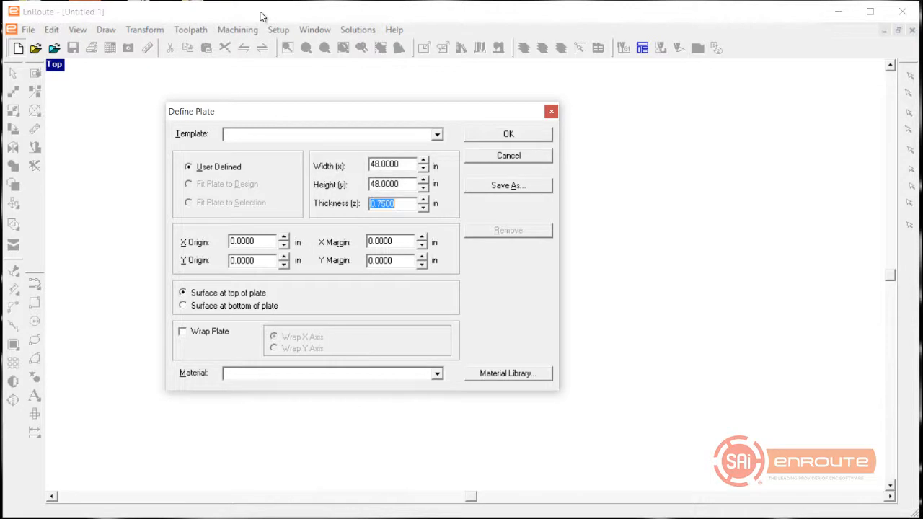
# Set the plate thickness to 0.25 in and create the plate
pyautogui.write('.25')
pyautogui.press('Tab')
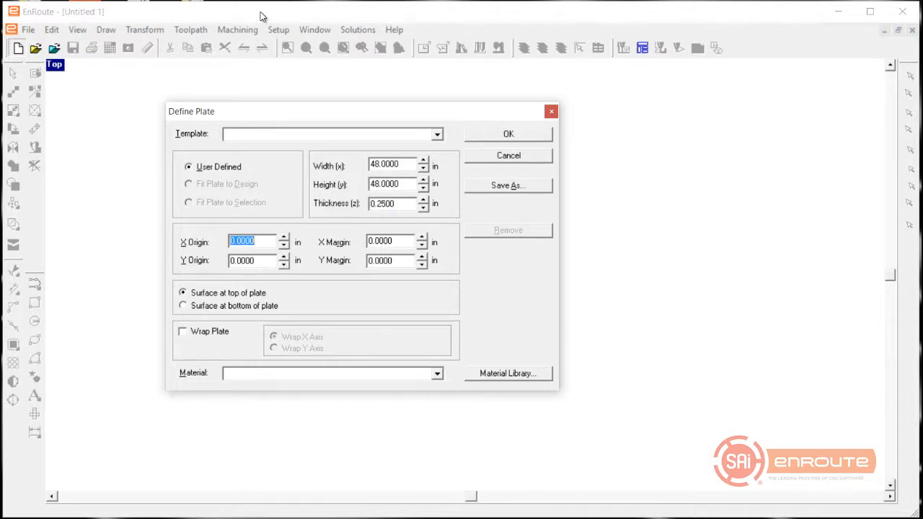
pyautogui.click(530, 137)
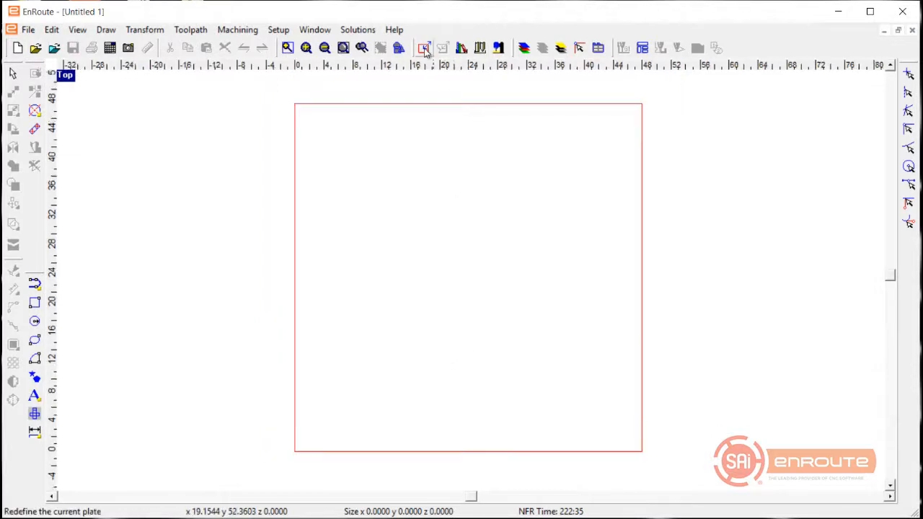
# Redefine the plate as 36 in wide and 24 in high
pyautogui.click(423, 47)
pyautogui.press('Tab')
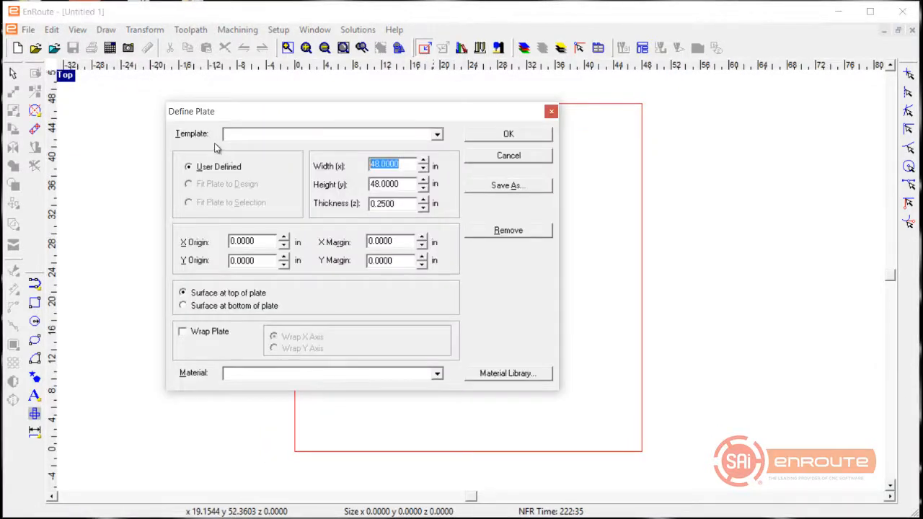
pyautogui.write('36')
pyautogui.press('Tab')
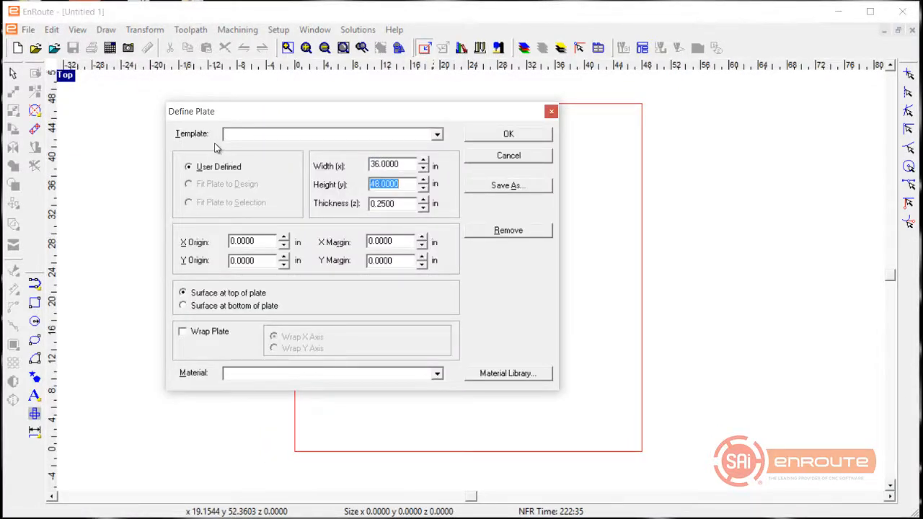
pyautogui.write('24')
pyautogui.press('Tab')
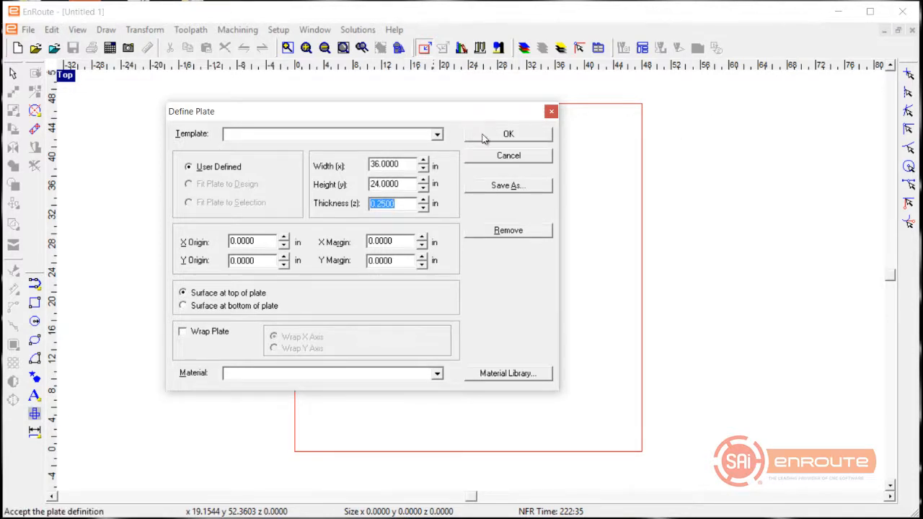
pyautogui.click(507, 135)
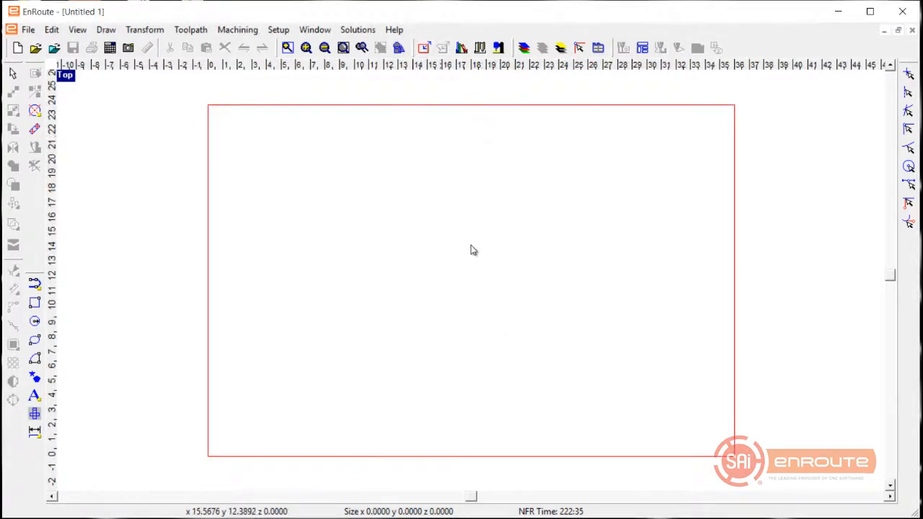
# Set the text font to Arial Greek
pyautogui.click(35, 394)
pyautogui.click(116, 443)
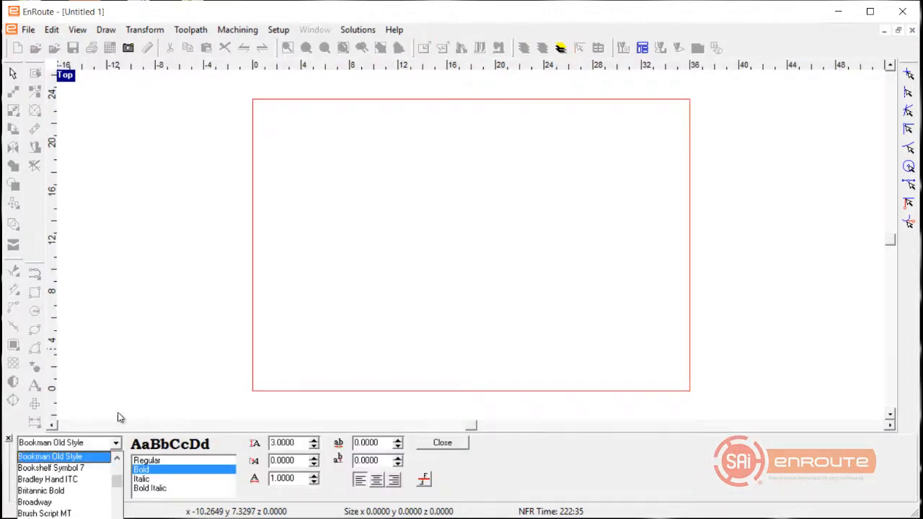
pyautogui.scroll(3, 47, 490)
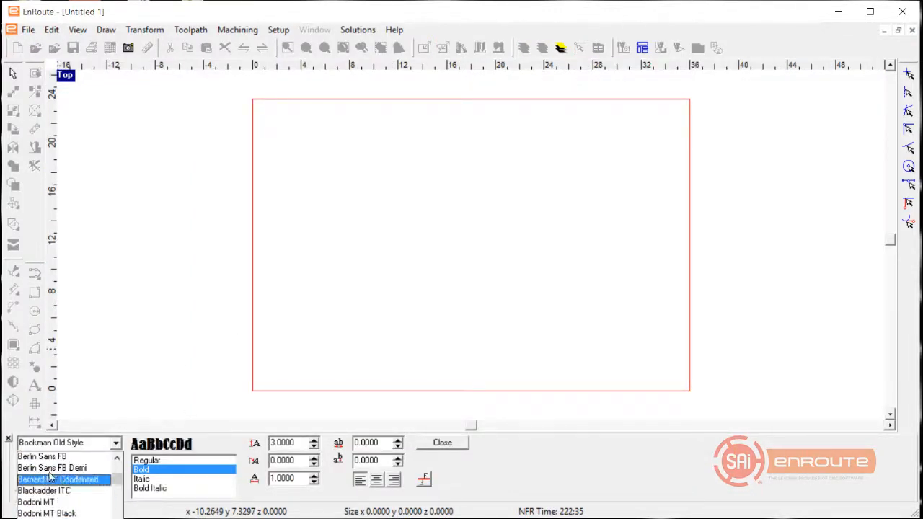
pyautogui.scroll(3, 56, 479)
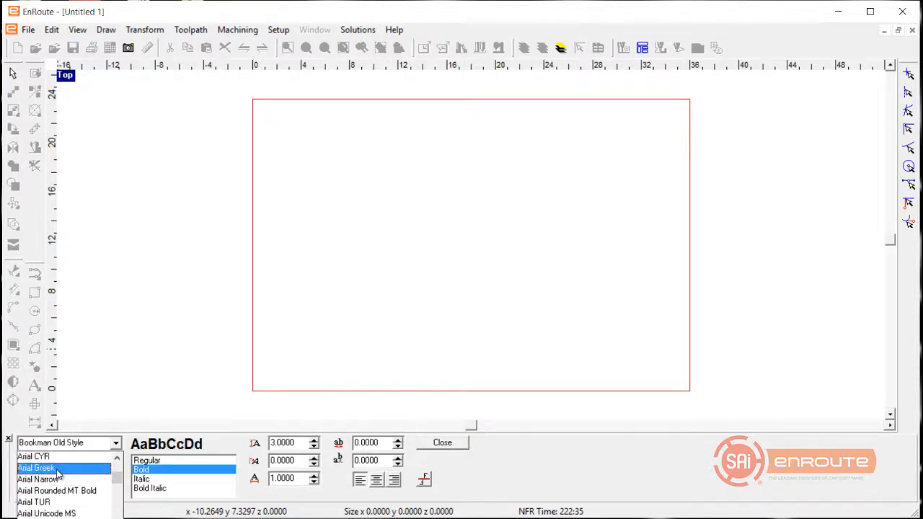
pyautogui.click(43, 468)
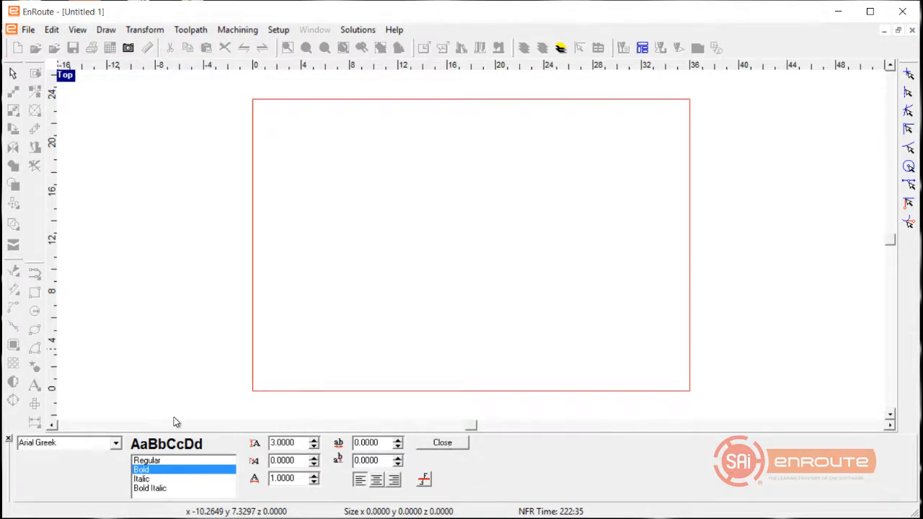
pyautogui.click(443, 442)
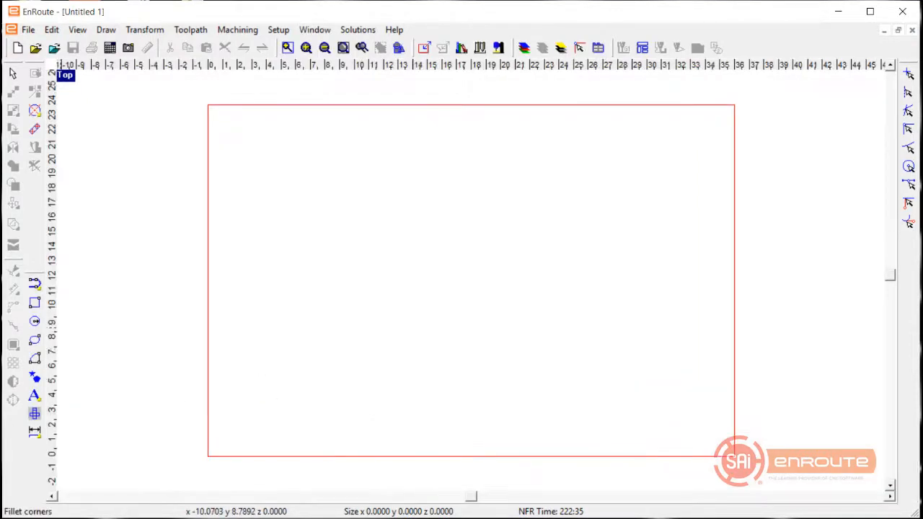
# Draw a circle about 18.1 in in diameter around the middle of the plate
pyautogui.click(35, 324)
pyautogui.click(470, 243)
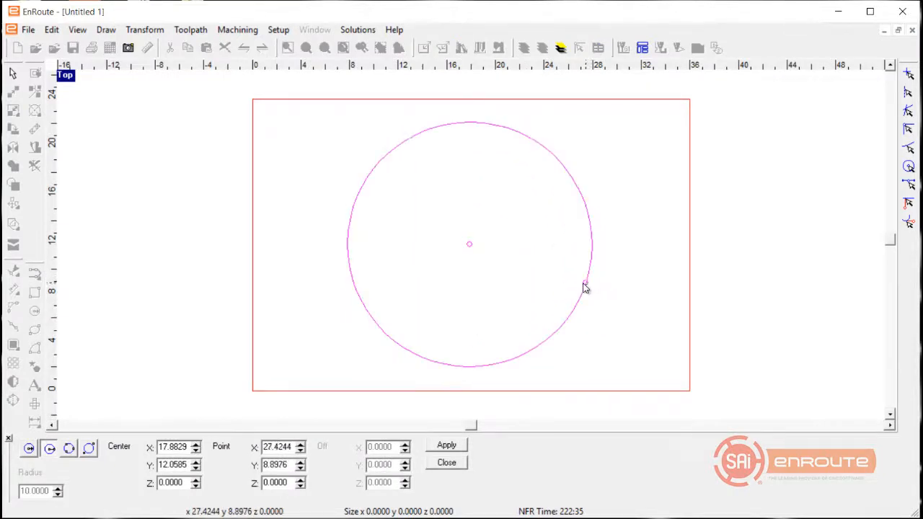
pyautogui.click(575, 282)
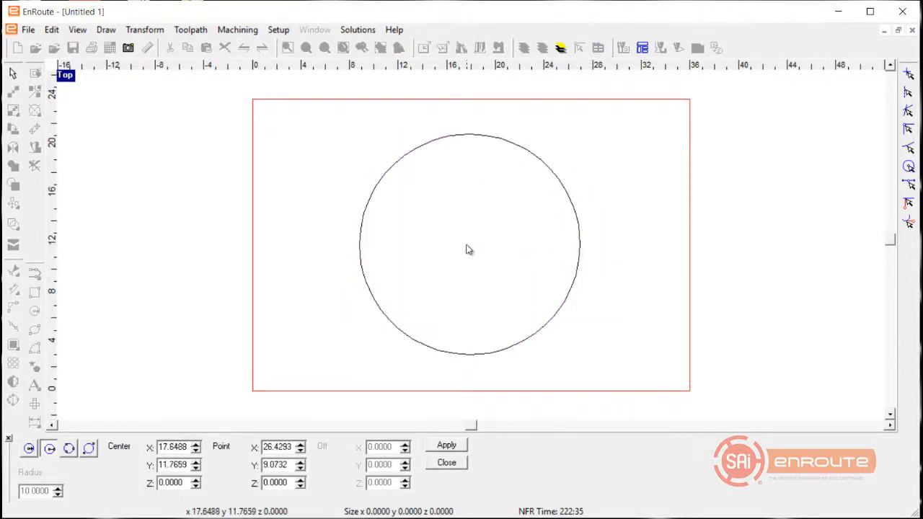
pyautogui.click(446, 463)
# Add the text "CITY OF EDMUNDTON" along the circle, flipped to sit on its outer side
pyautogui.click(354, 228)
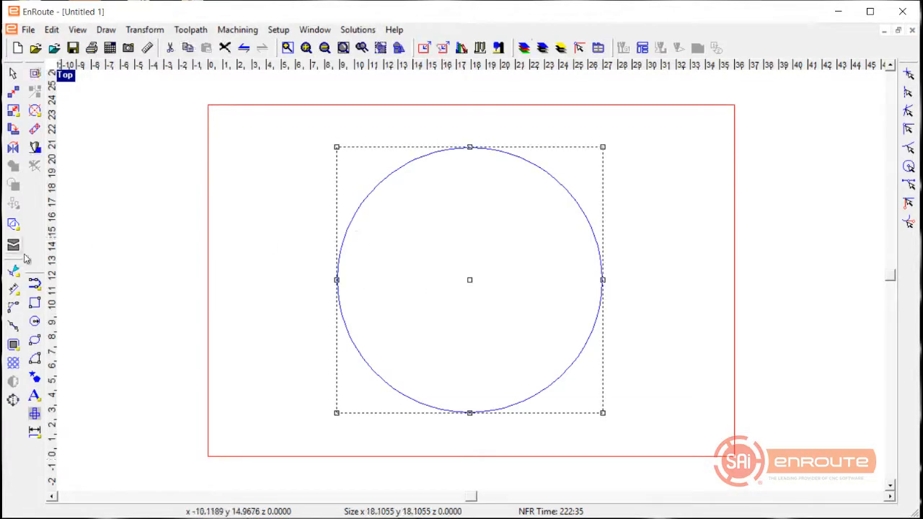
pyautogui.click(34, 396)
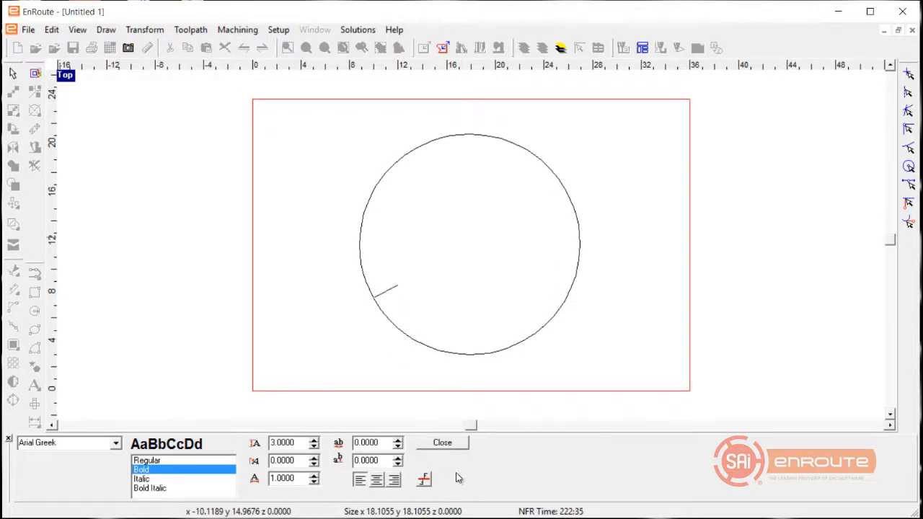
pyautogui.click(424, 479)
pyautogui.write('CYI')
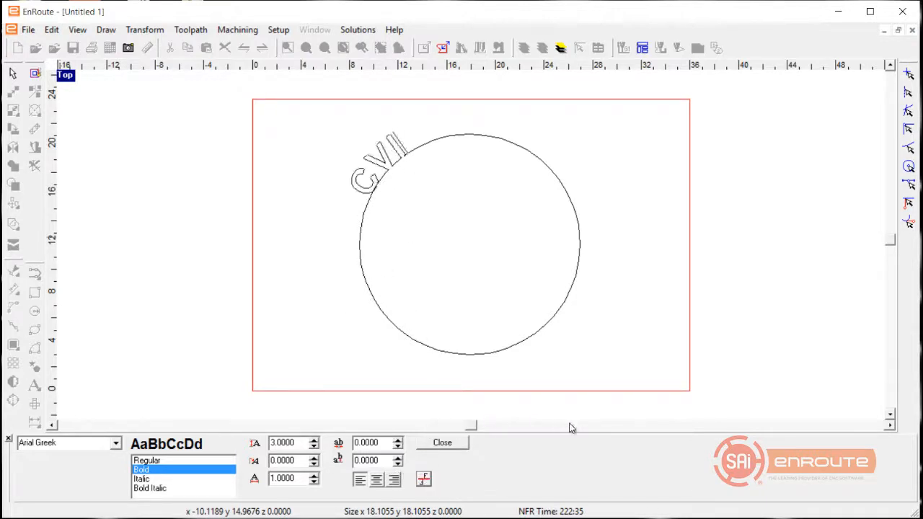
pyautogui.press('BackSpace')
pyautogui.press('BackSpace')
pyautogui.write('ITY O')
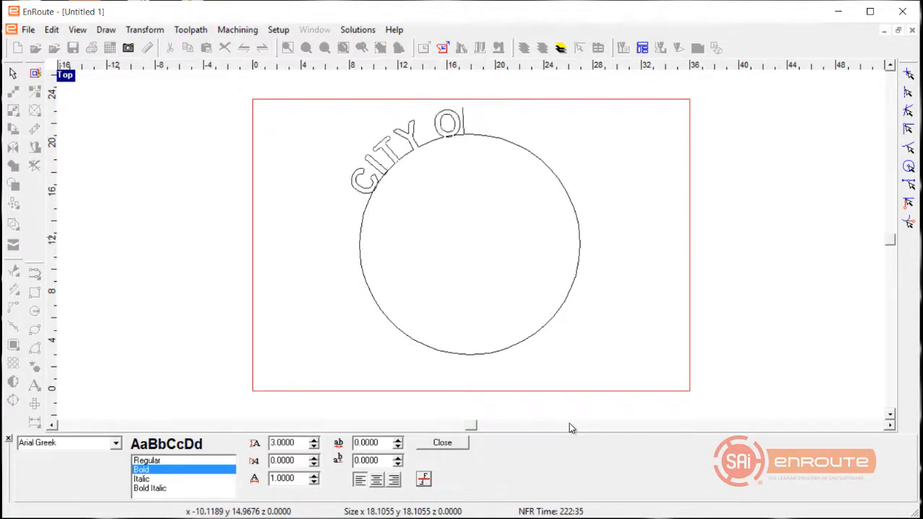
pyautogui.write('F EDM')
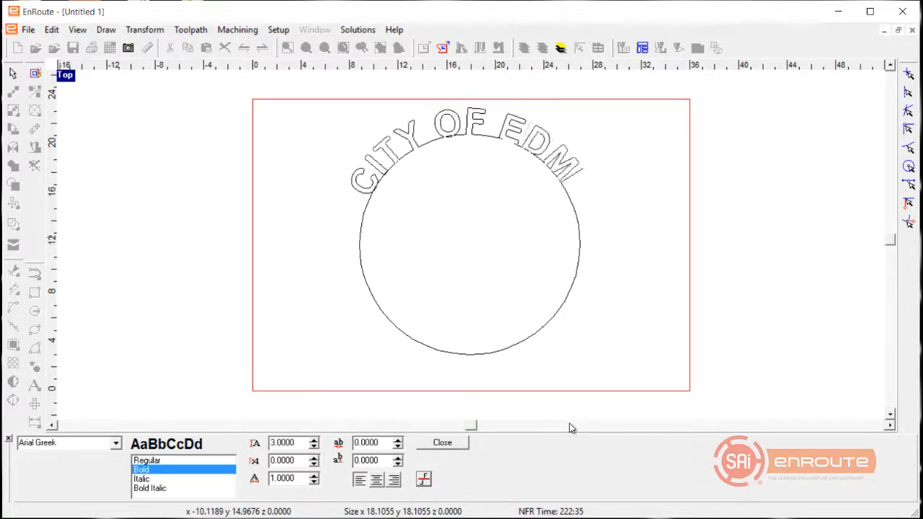
pyautogui.write('UND')
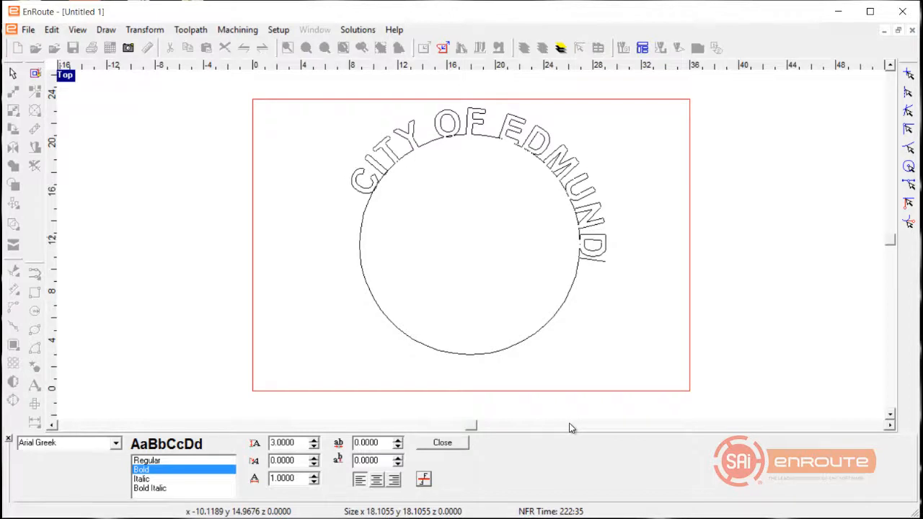
pyautogui.write('TON')
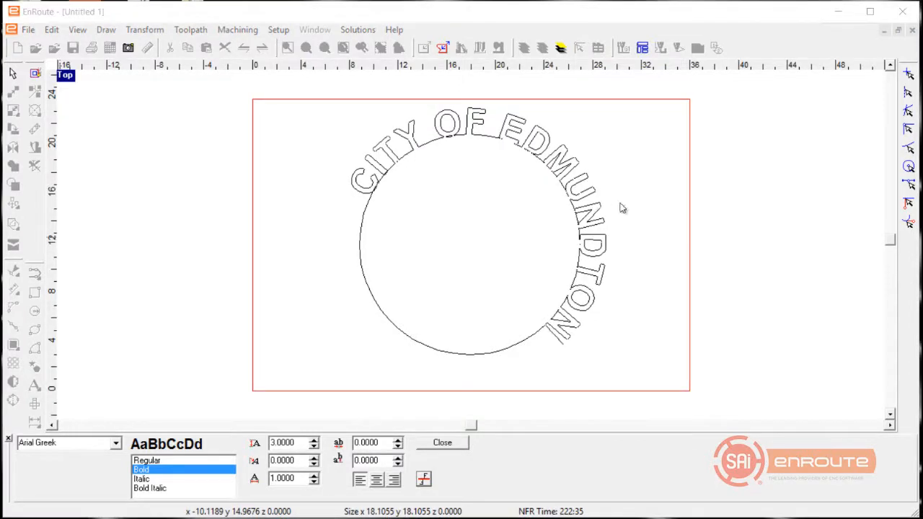
# Delete the second D from the curved text so it reads "CITY OF EDMUNTON"
pyautogui.press('BackSpace')
pyautogui.press('BackSpace')
pyautogui.press('BackSpace')
pyautogui.press('BackSpace')
pyautogui.press('BackSpace')
pyautogui.press('BackSpace')
pyautogui.press('BackSpace')
pyautogui.click(586, 253)
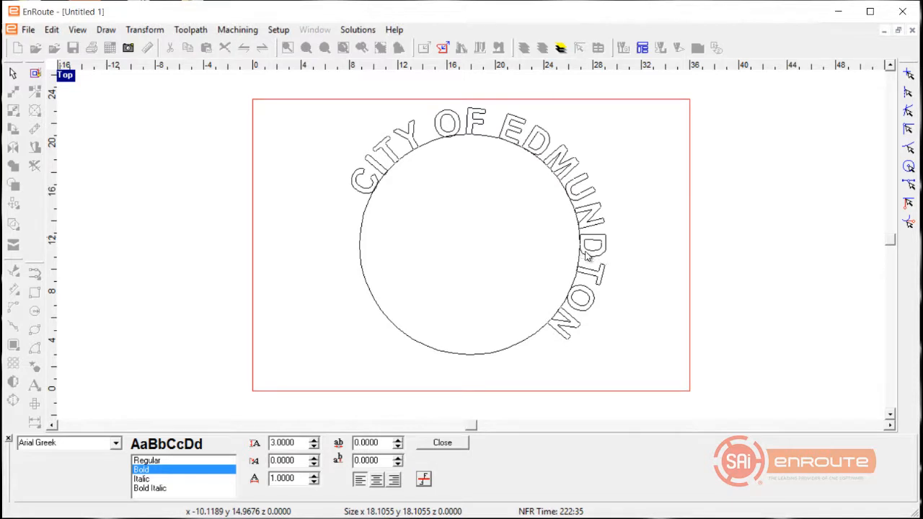
pyautogui.press('BackSpace')
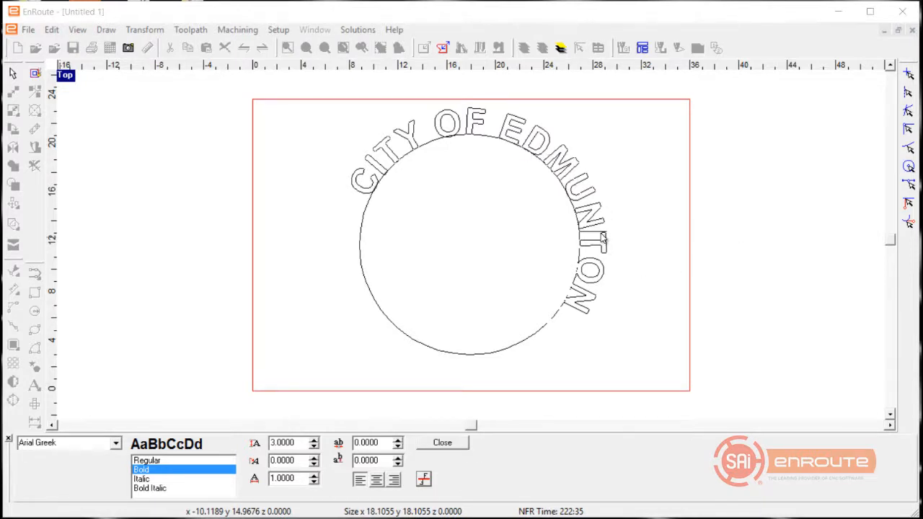
pyautogui.click(432, 442)
# Edit the curved "CITY OF EDMUNTON" text and set its letter height to 4 in
pyautogui.click(622, 307)
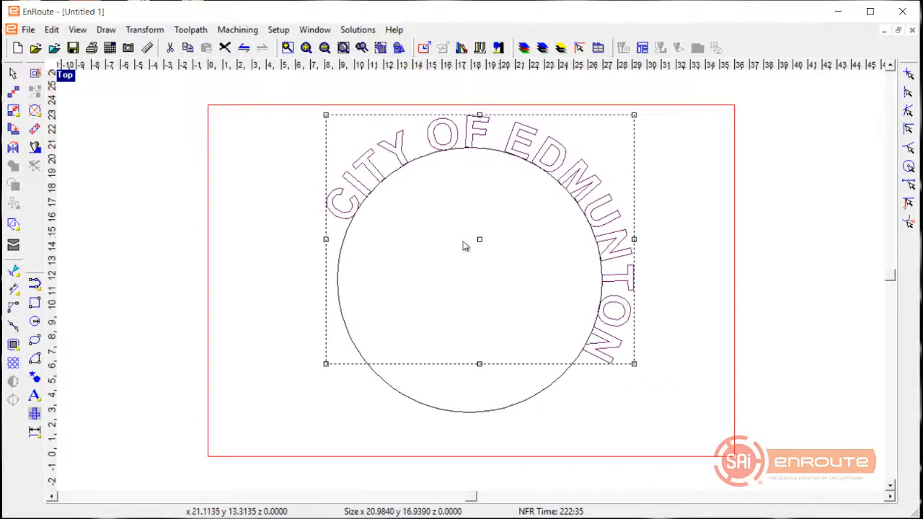
pyautogui.click(34, 396)
pyautogui.click(363, 189)
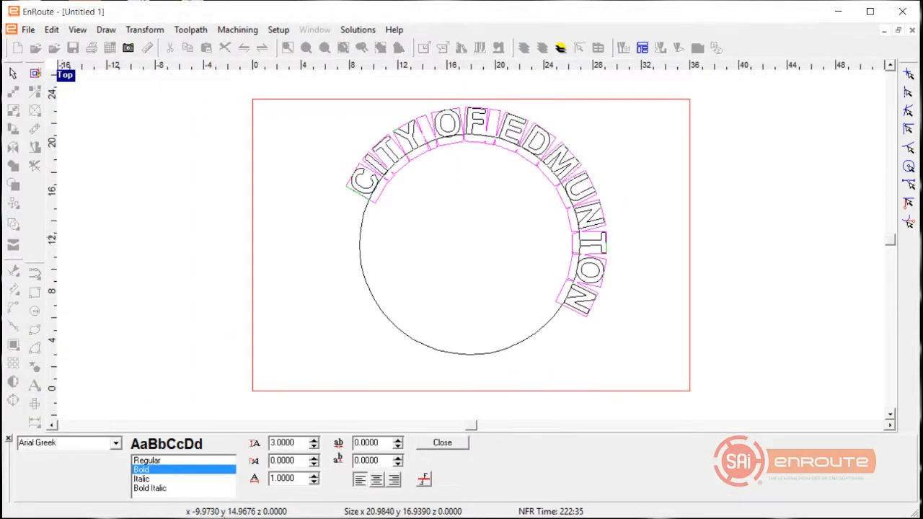
pyautogui.click(313, 439)
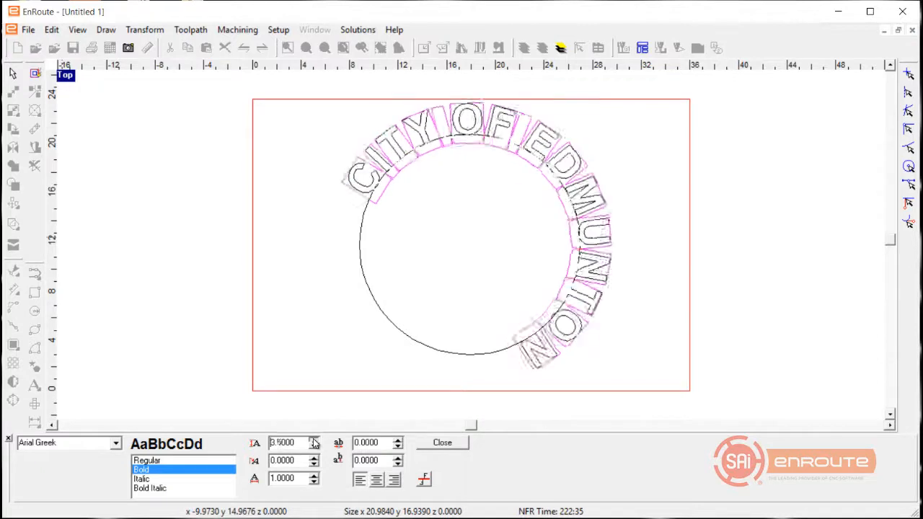
pyautogui.click(313, 440)
pyautogui.click(314, 440)
pyautogui.click(314, 440)
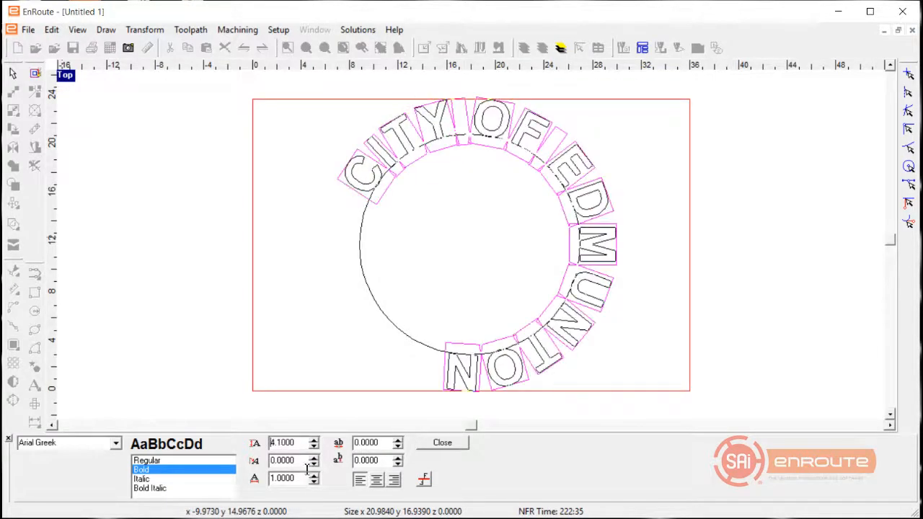
pyautogui.click(314, 446)
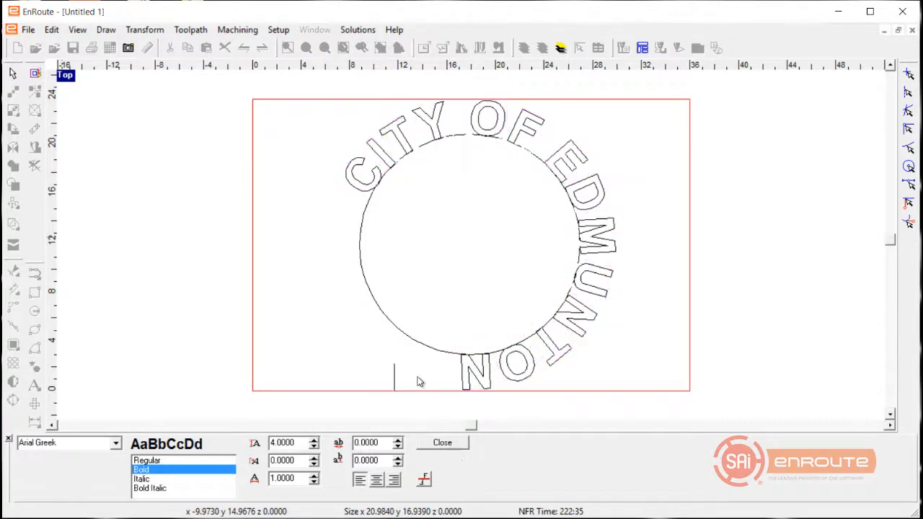
pyautogui.scroll(2, 535, 264)
pyautogui.scroll(-2, 581, 239)
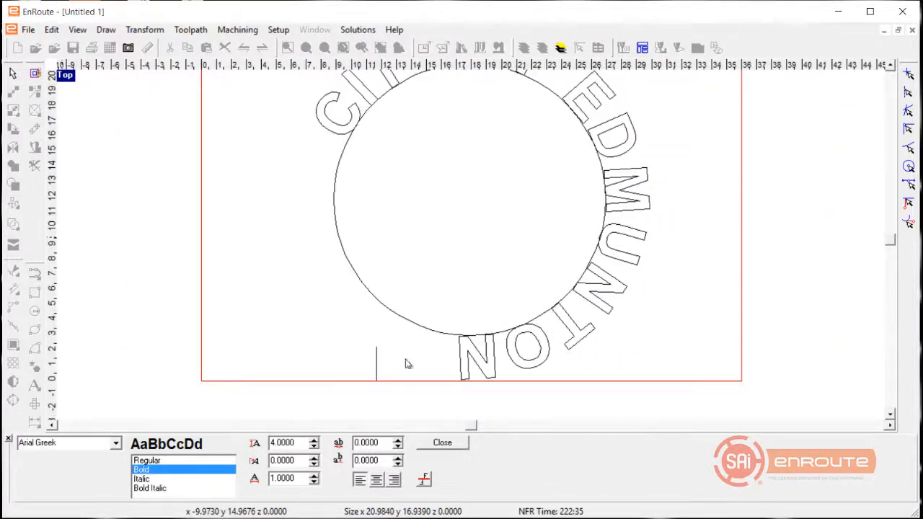
pyautogui.click(443, 443)
# Respace the curved text interactively so it starts at the circle's lower left and ends at its lower right
pyautogui.rightClick(349, 368)
pyautogui.click(282, 361)
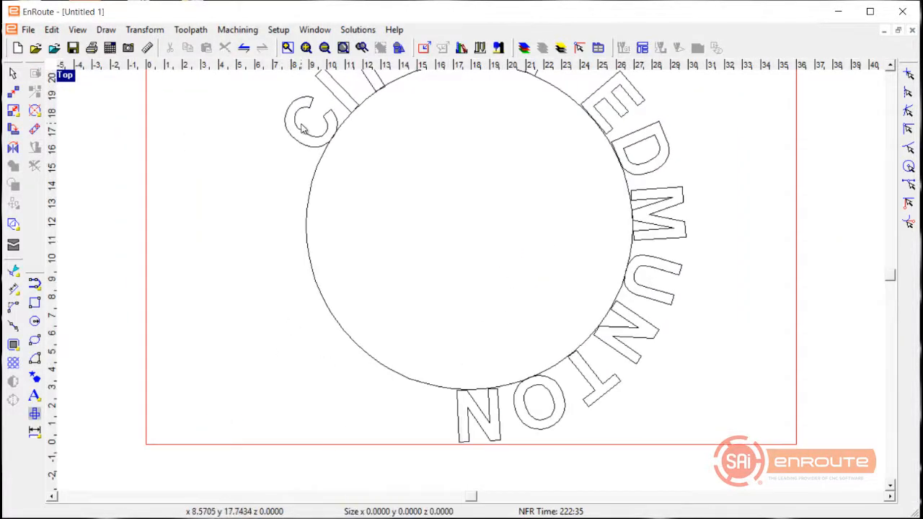
pyautogui.click(297, 140)
pyautogui.scroll(-2, 297, 140)
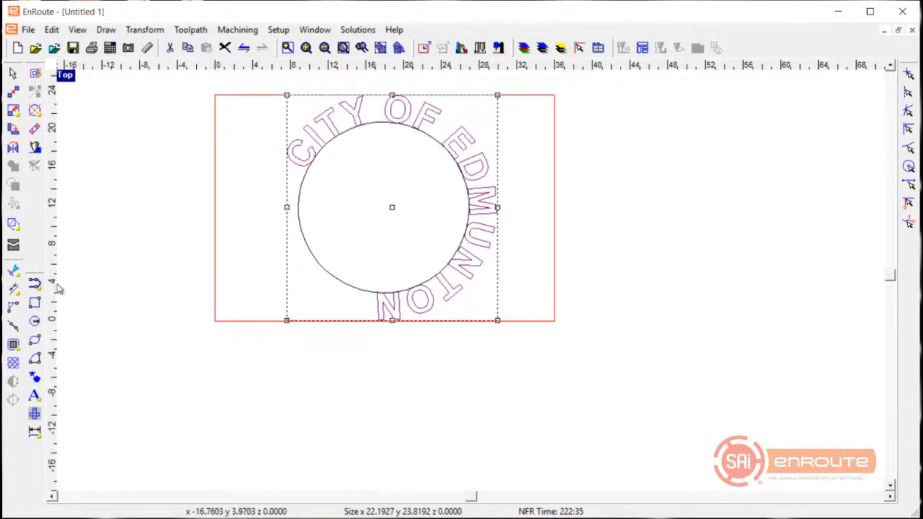
pyautogui.click(34, 395)
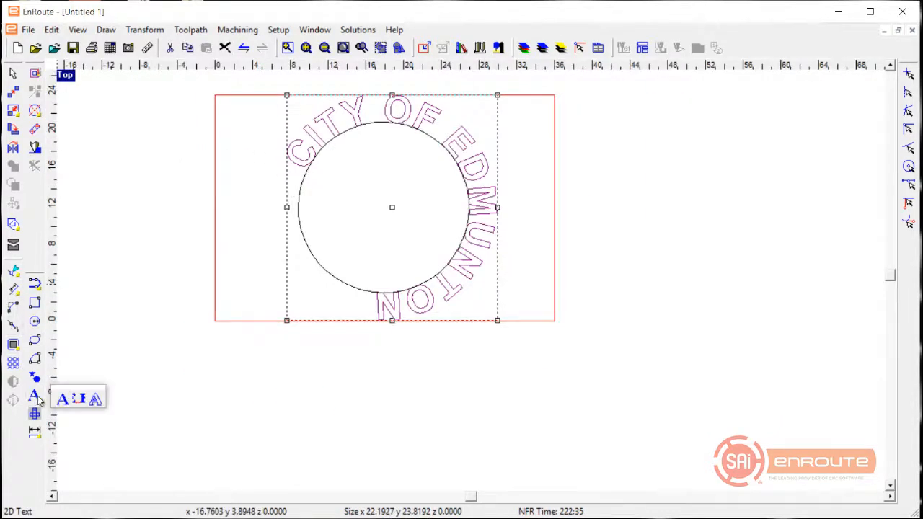
pyautogui.click(78, 401)
pyautogui.click(306, 152)
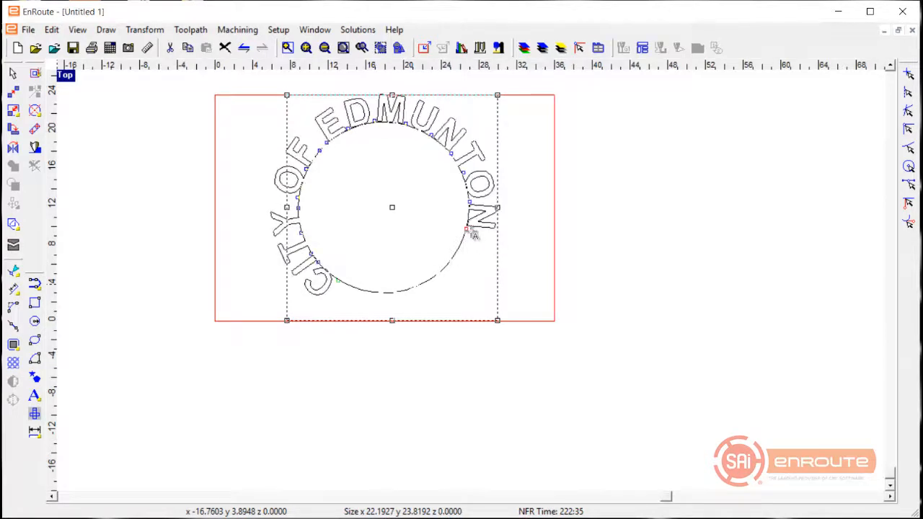
pyautogui.moveTo(471, 232); pyautogui.dragTo(438, 287)
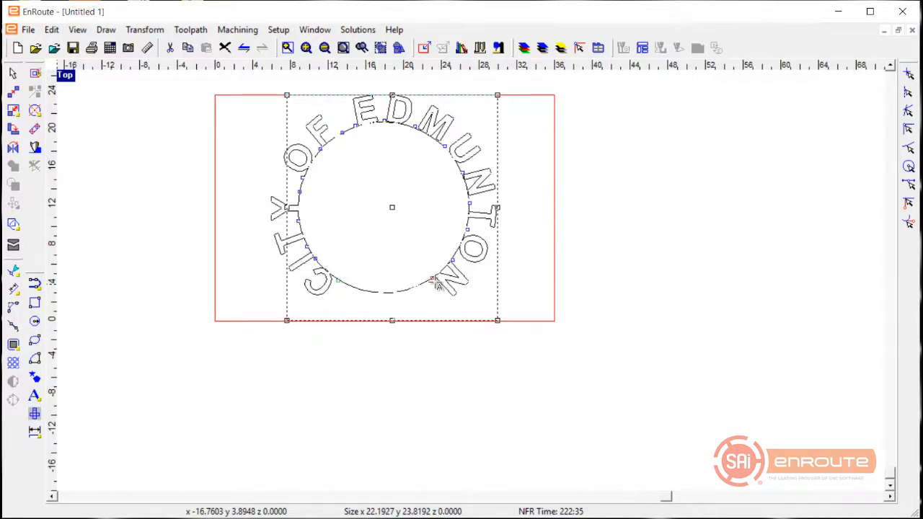
pyautogui.moveTo(439, 286); pyautogui.dragTo(439, 286)
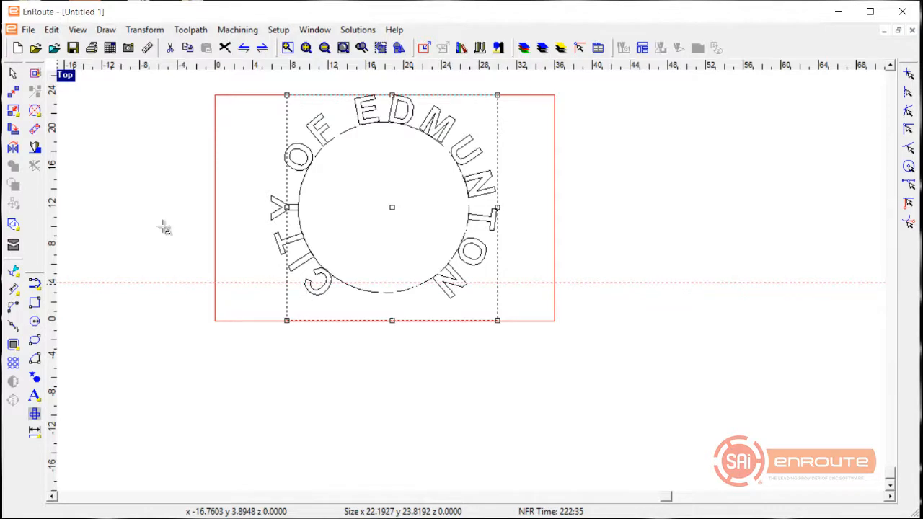
# Finish editing the curved text, deselect it, and delete the horizontal guideline crossing the plate
pyautogui.click(38, 398)
pyautogui.click(79, 400)
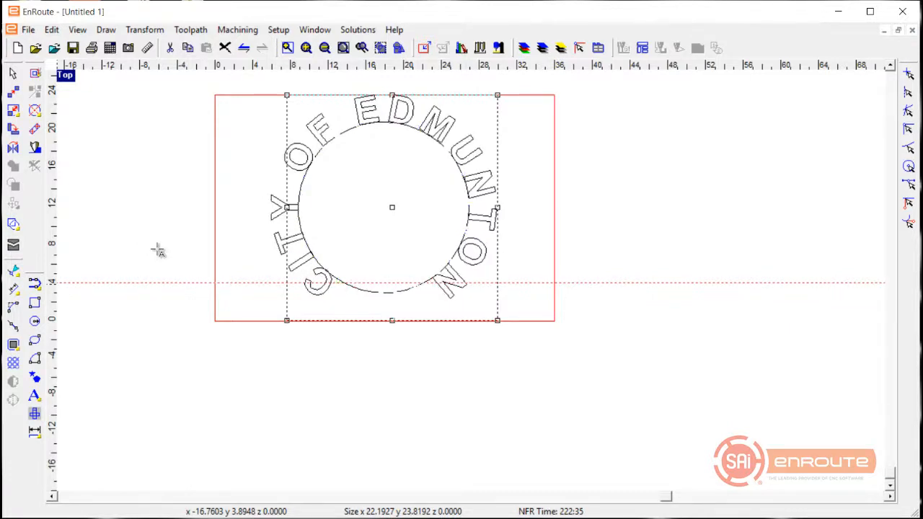
pyautogui.click(171, 287)
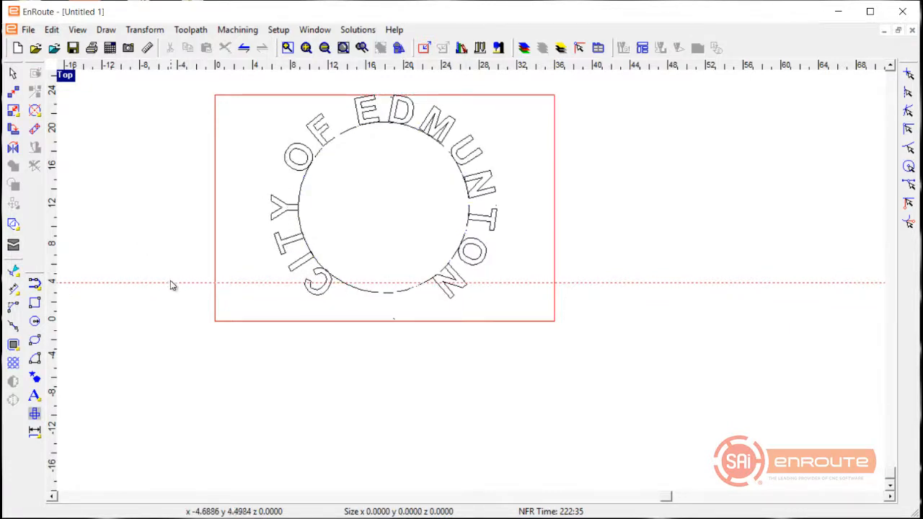
pyautogui.rightClick(214, 286)
pyautogui.click(259, 330)
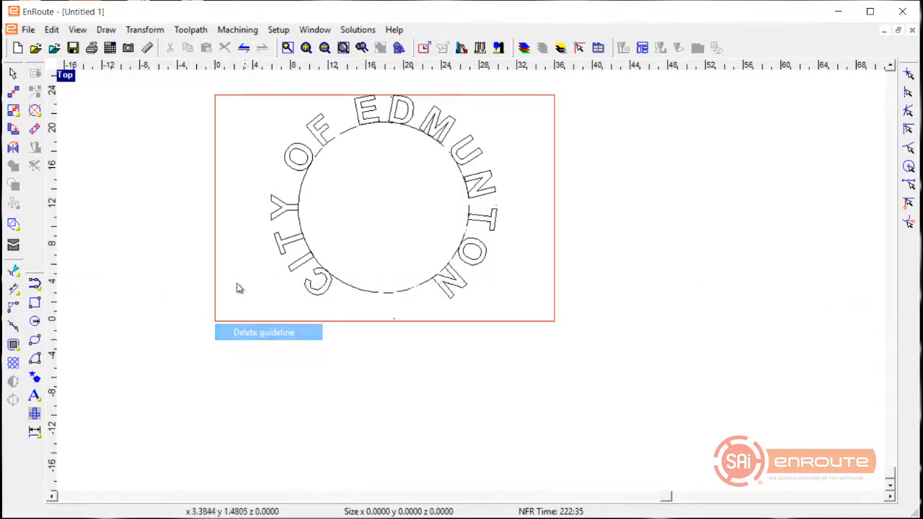
# Set up a single outward offset of the circle under the lettering with an amount of 4 in
pyautogui.scroll(2, 321, 198)
pyautogui.scroll(-4, 310, 173)
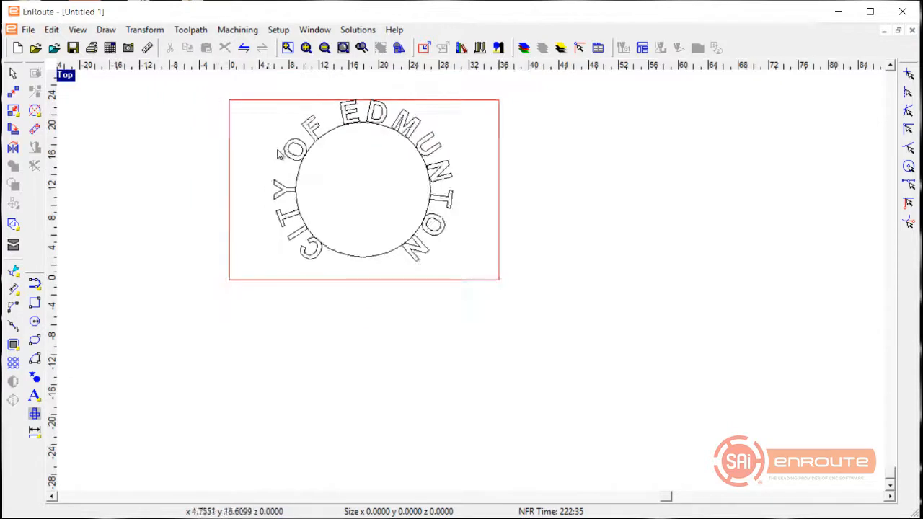
pyautogui.click(346, 127)
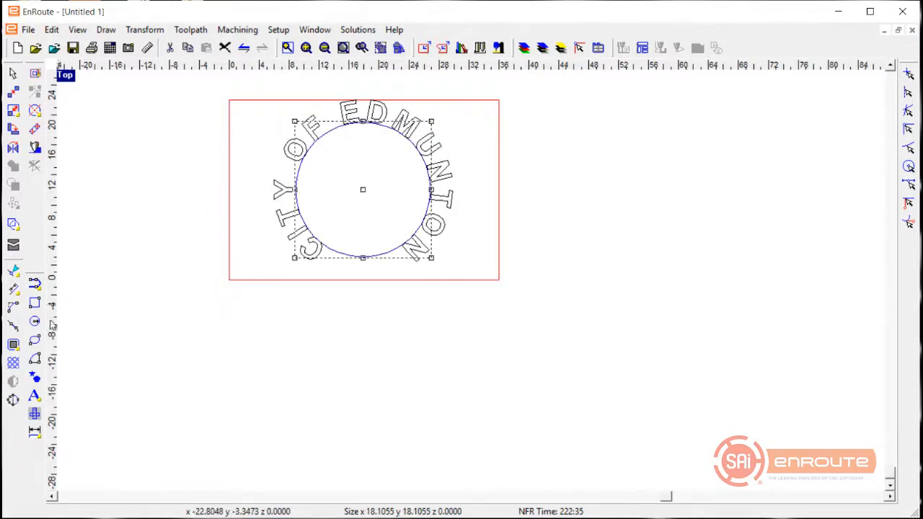
pyautogui.click(20, 348)
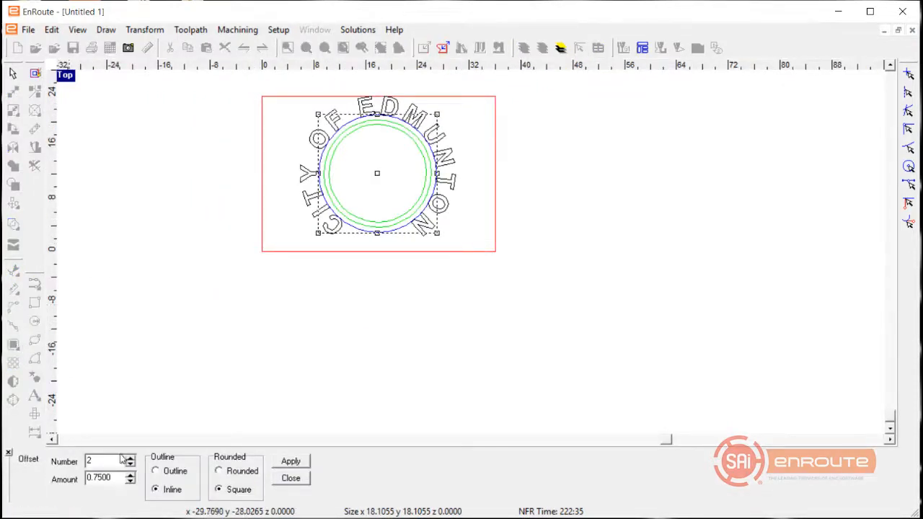
pyautogui.click(171, 476)
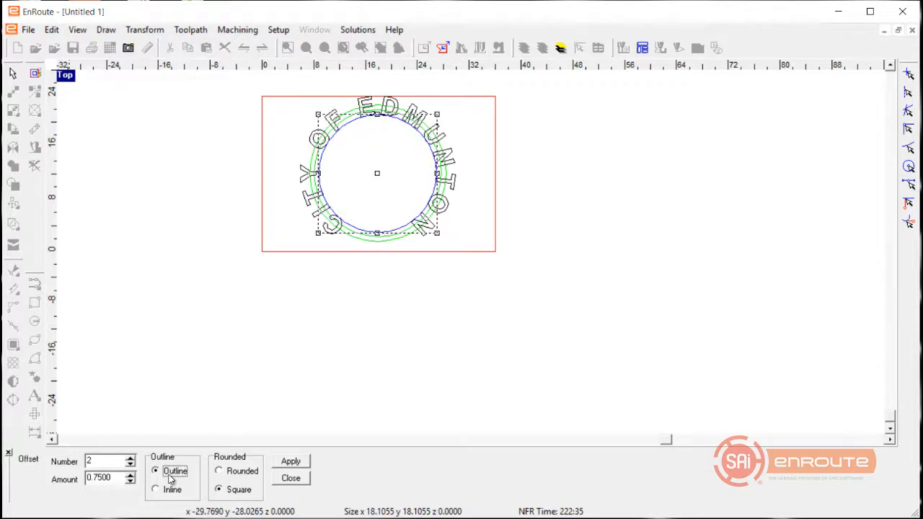
pyautogui.doubleClick(124, 462)
pyautogui.write('1')
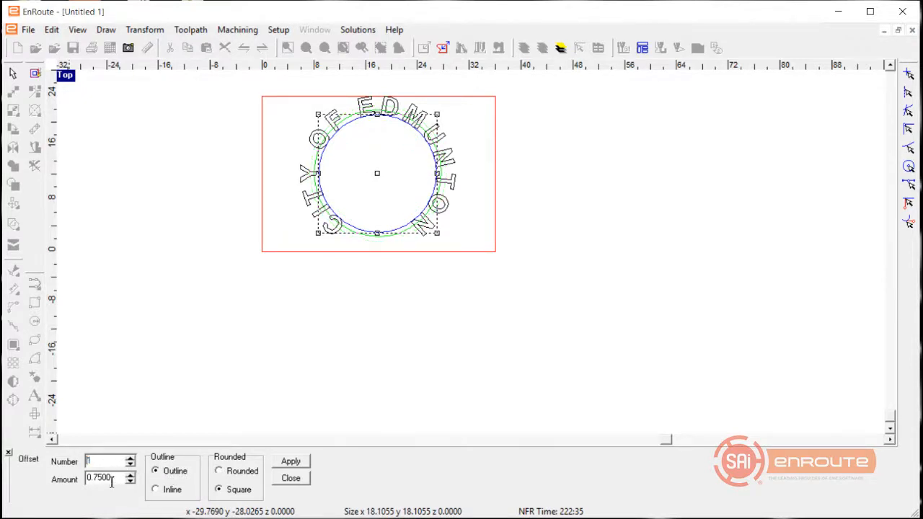
pyautogui.press('Tab')
pyautogui.write('4')
pyautogui.press('Tab')
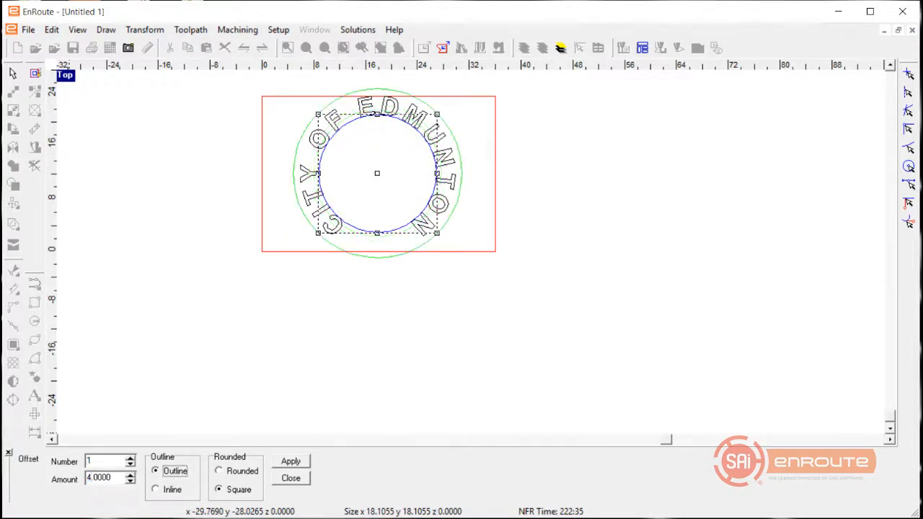
# Reduce the offset amount to 2.8 in so the outer circle cuts into the letter tops, and apply it
pyautogui.scroll(3, 426, 148)
pyautogui.scroll(2, 445, 217)
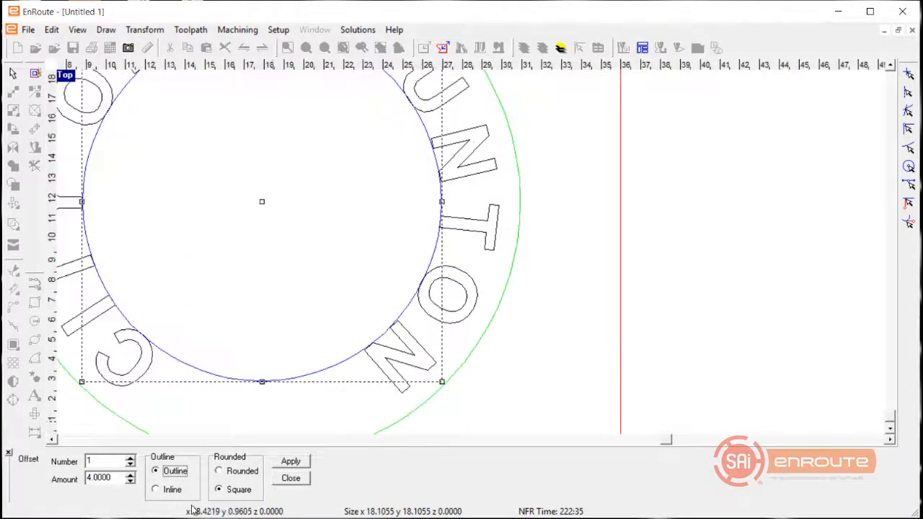
pyautogui.click(130, 482)
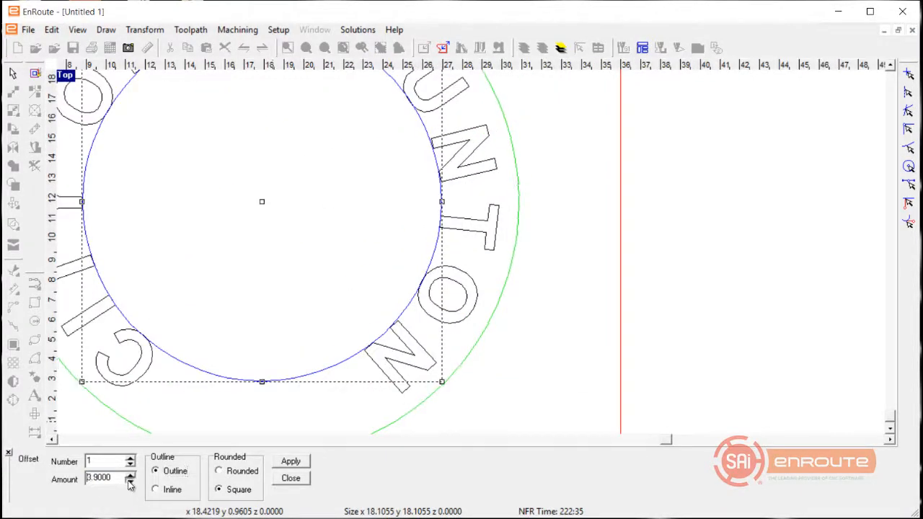
pyautogui.click(130, 481)
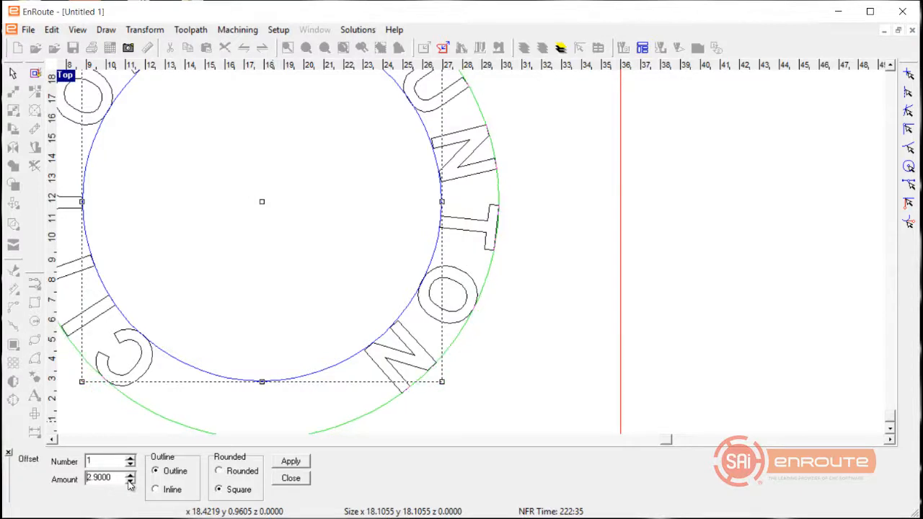
pyautogui.scroll(3, 264, 177)
pyautogui.scroll(2, 663, 133)
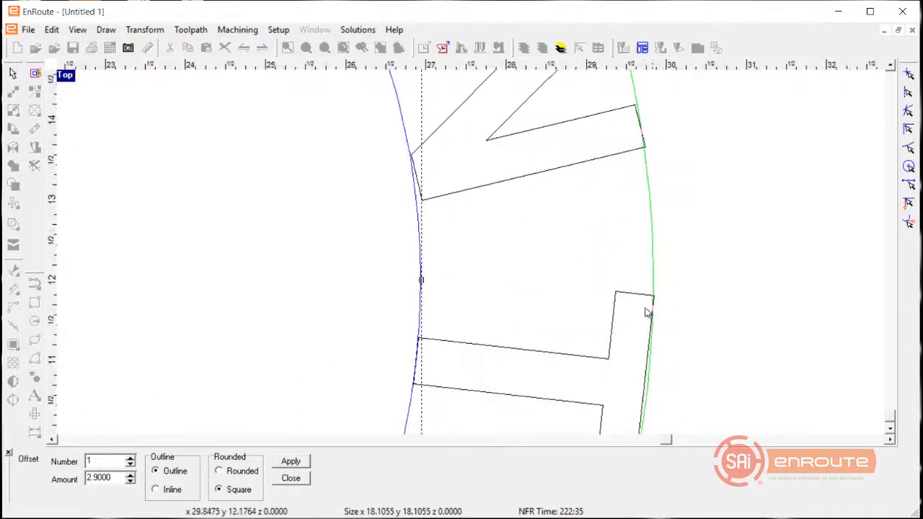
pyautogui.click(130, 482)
pyautogui.scroll(-5, 559, 222)
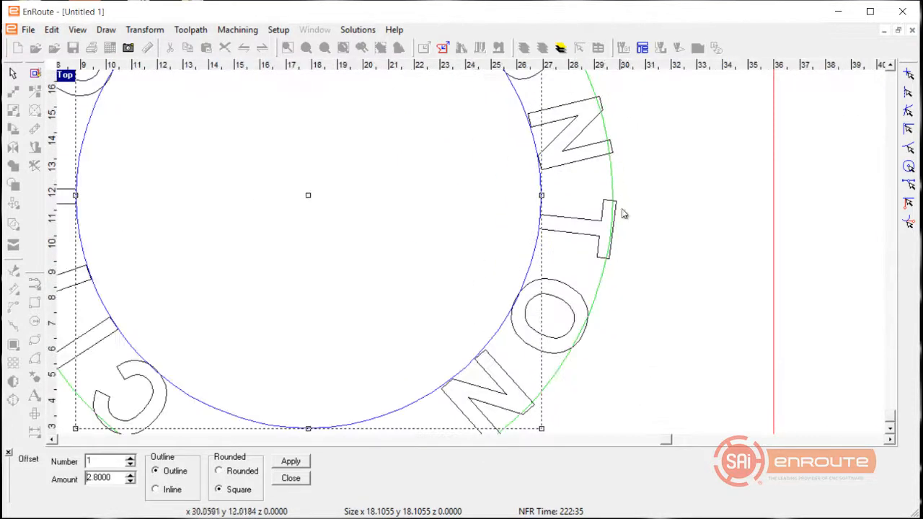
pyautogui.scroll(-3, 622, 258)
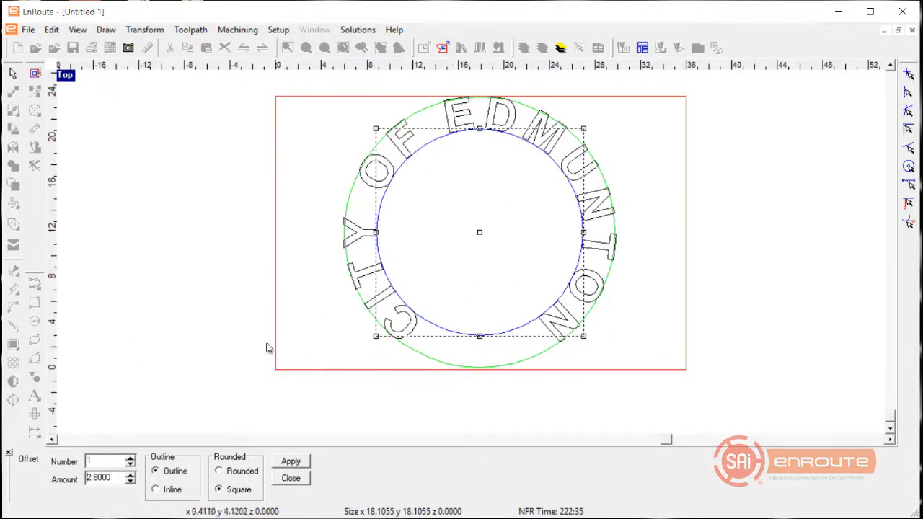
pyautogui.click(289, 463)
pyautogui.click(289, 478)
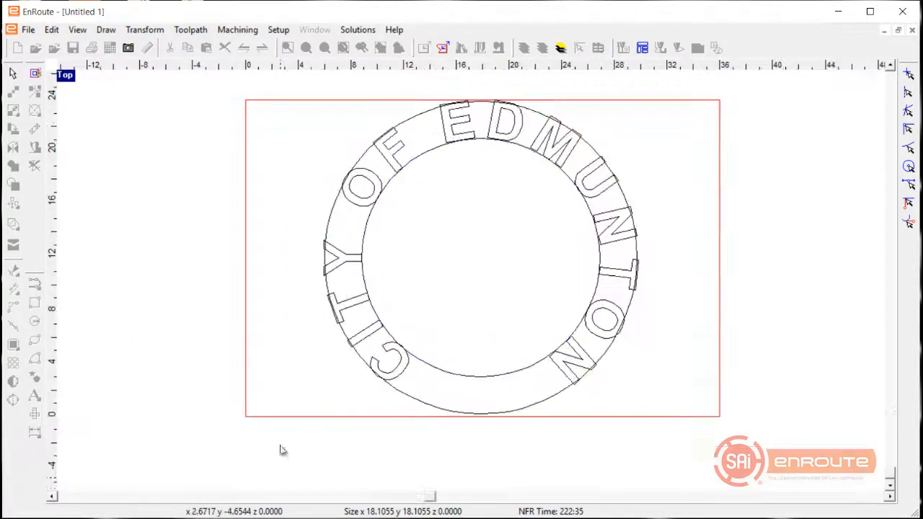
# Set up another single outward offset of the inner circle with an amount of 0.02 in
pyautogui.scroll(4, 423, 158)
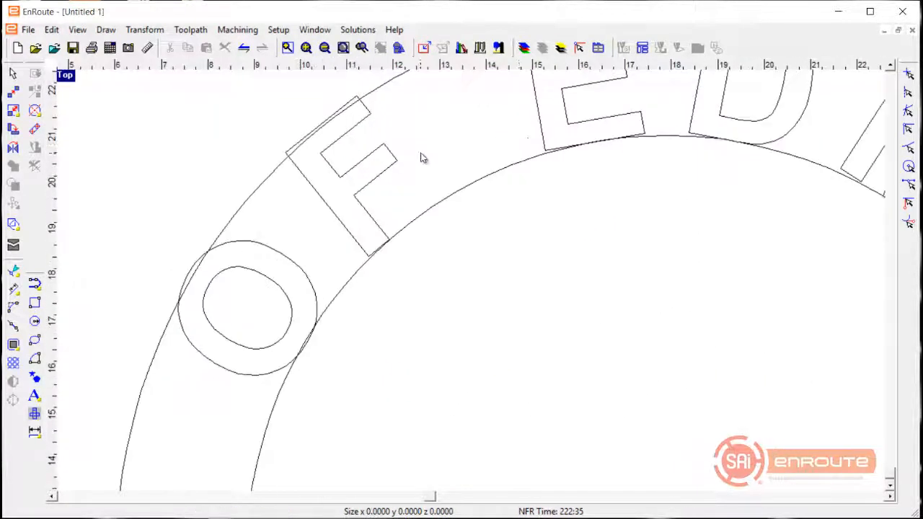
pyautogui.click(529, 158)
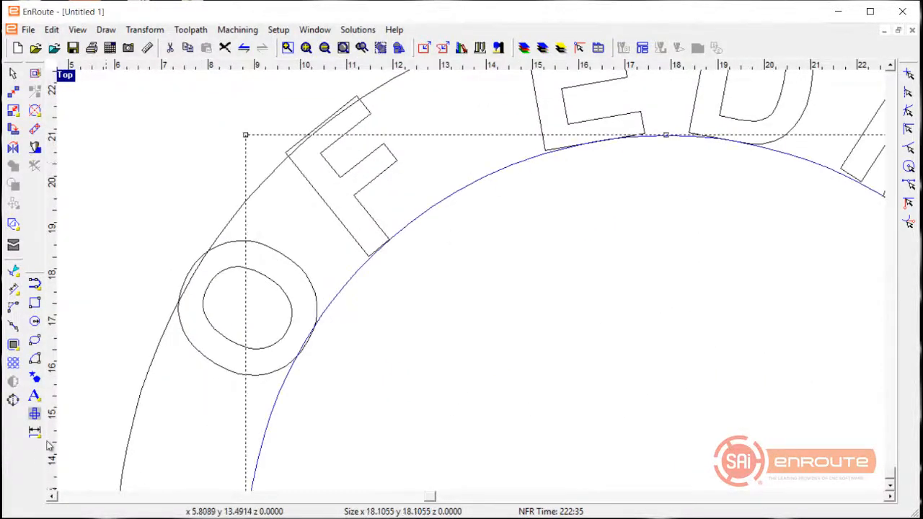
pyautogui.click(13, 345)
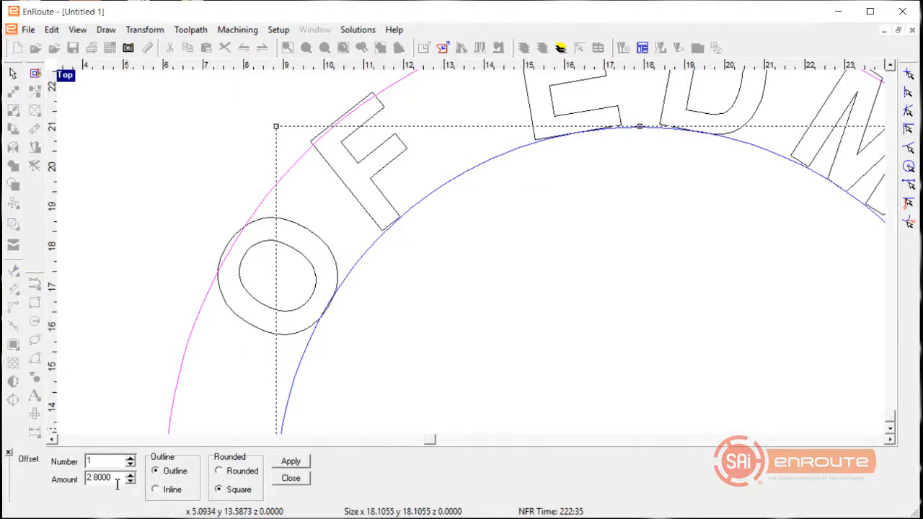
pyautogui.doubleClick(117, 482)
pyautogui.write('0.02')
pyautogui.press('Tab')
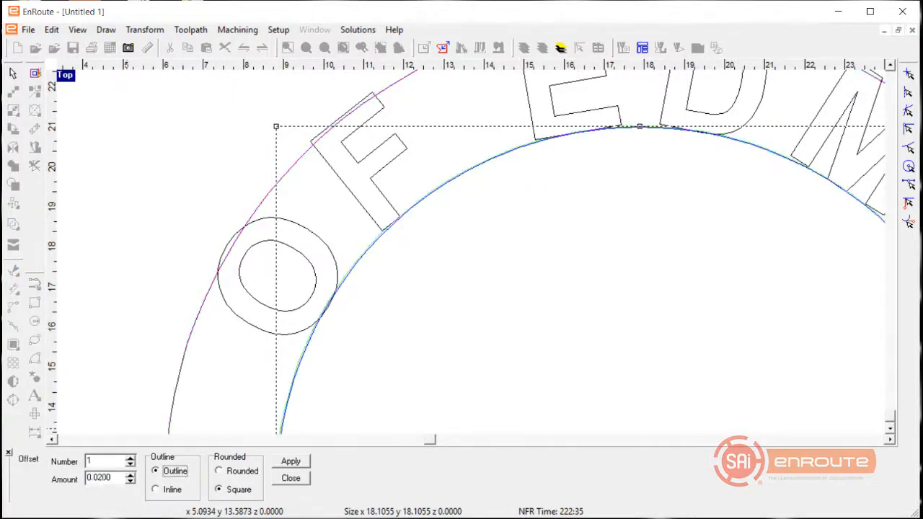
# Increase the inner circle's offset amount to 0.08 in so it overlaps the letter bases, and create the offset
pyautogui.scroll(5, 413, 209)
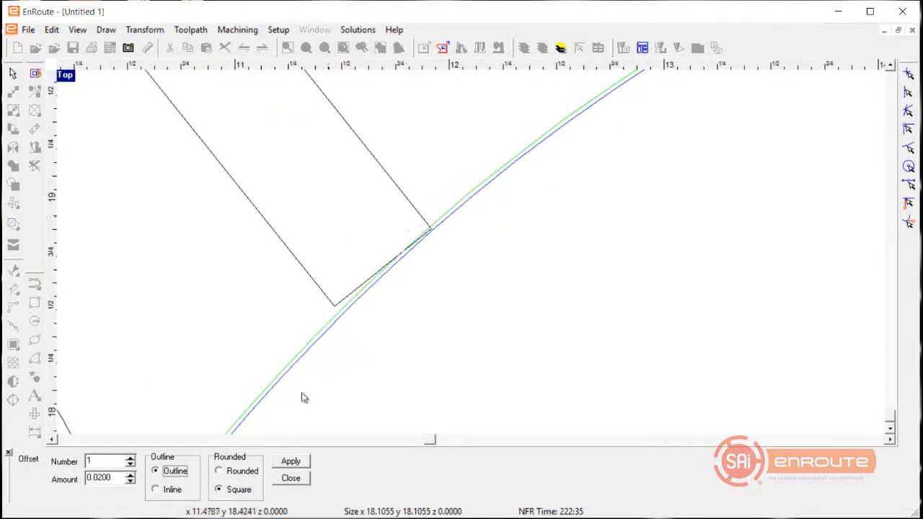
pyautogui.click(131, 475)
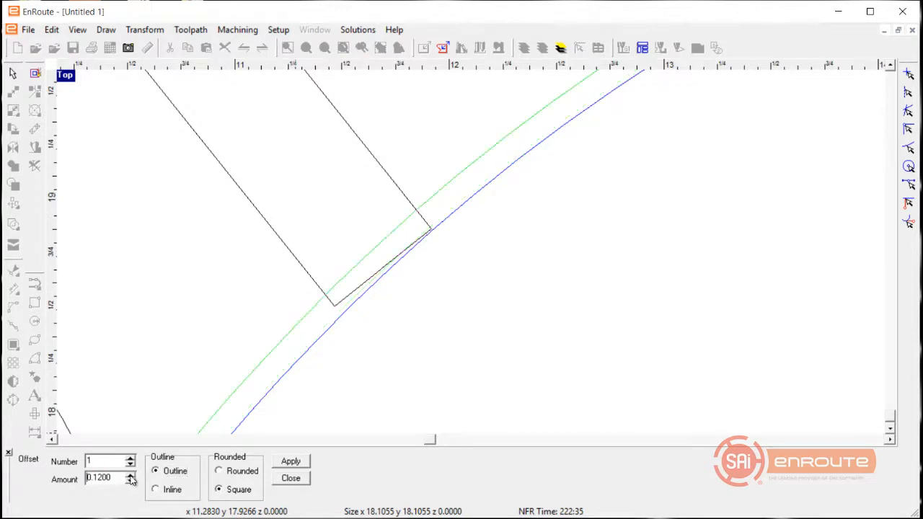
pyautogui.doubleClick(99, 477)
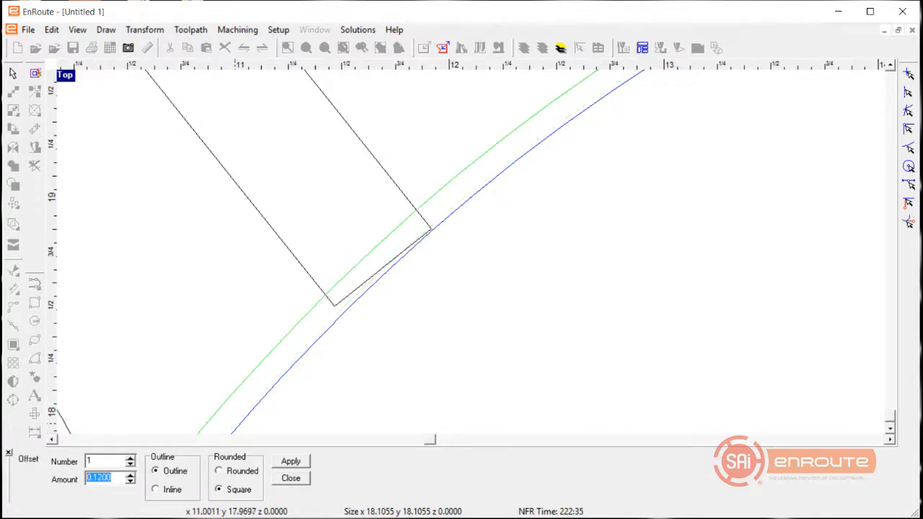
pyautogui.press('BackSpace')
pyautogui.write('.08')
pyautogui.press('Tab')
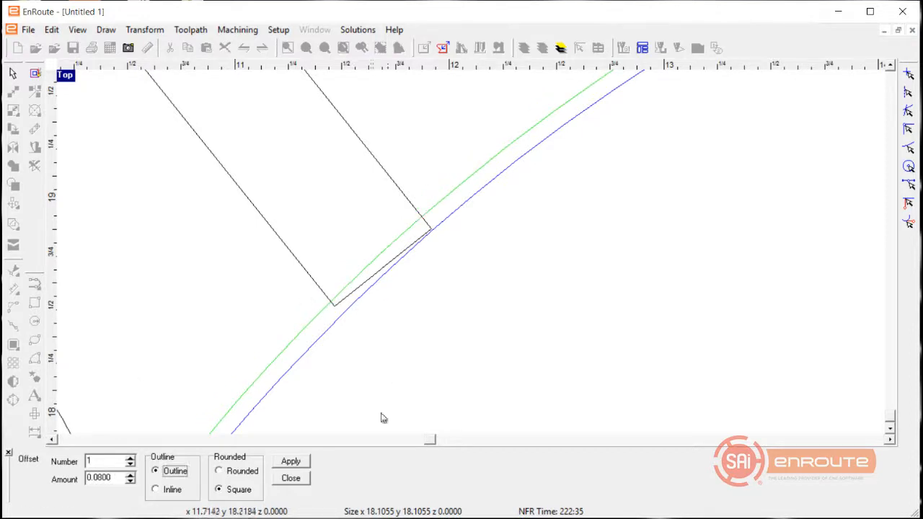
pyautogui.click(286, 479)
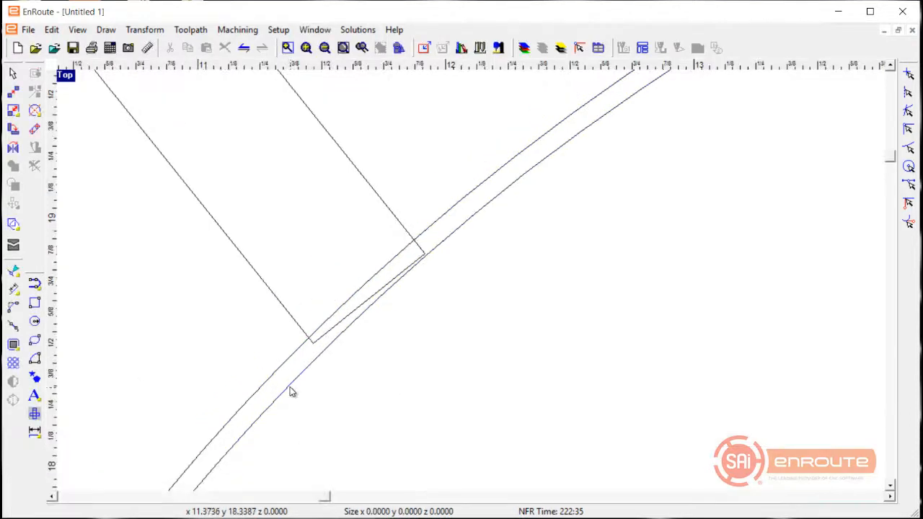
# Convert the curved "CITY OF EDMUNTON" text into editable contours
pyautogui.scroll(-6, 291, 392)
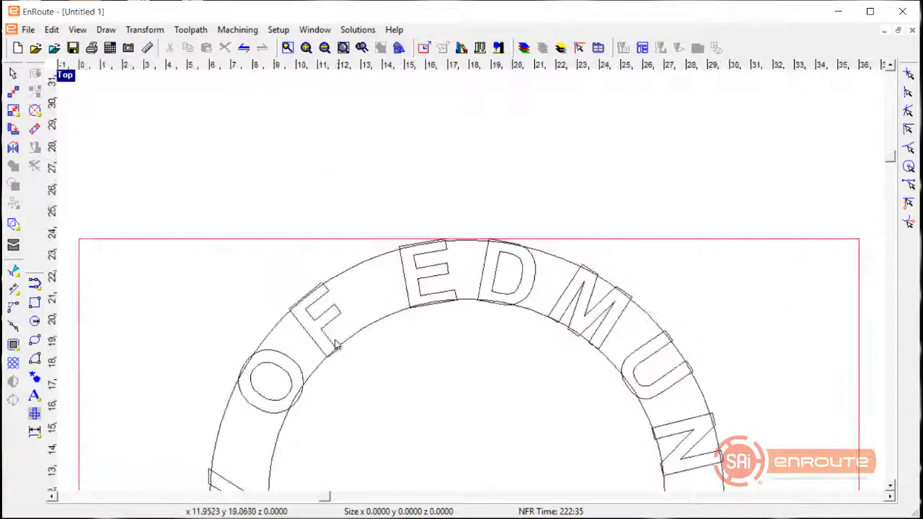
pyautogui.click(322, 336)
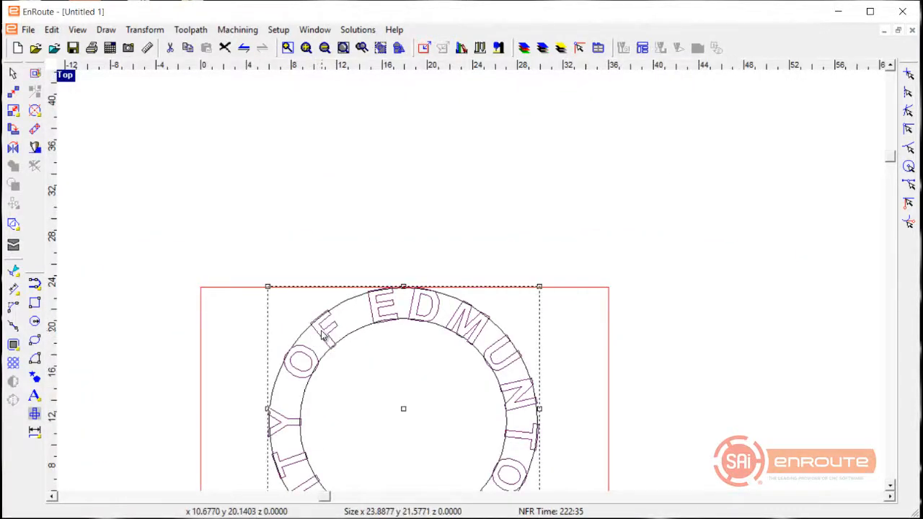
pyautogui.moveTo(34, 400); pyautogui.dragTo(97, 401)
pyautogui.scroll(-2, 294, 359)
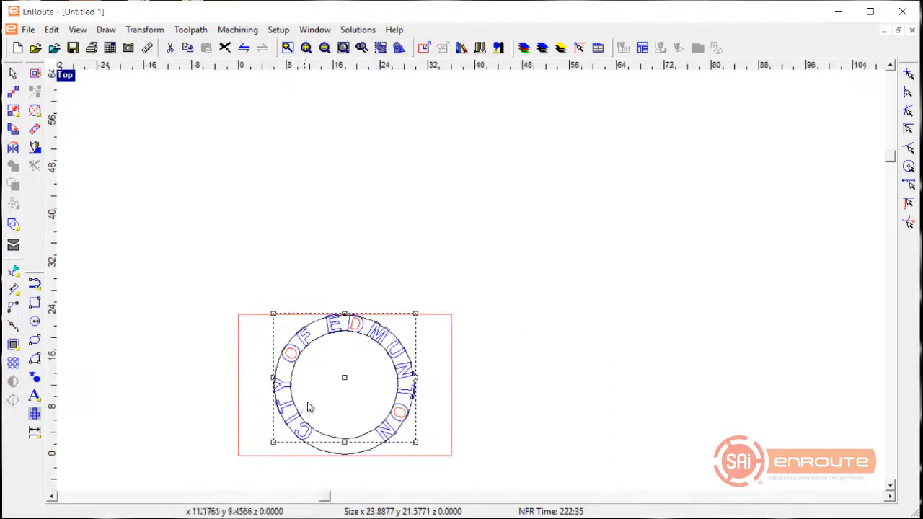
# Try a weld operation on the letter contours together with the inner circle, and undo it
pyautogui.scroll(3, 331, 404)
pyautogui.scroll(2, 356, 272)
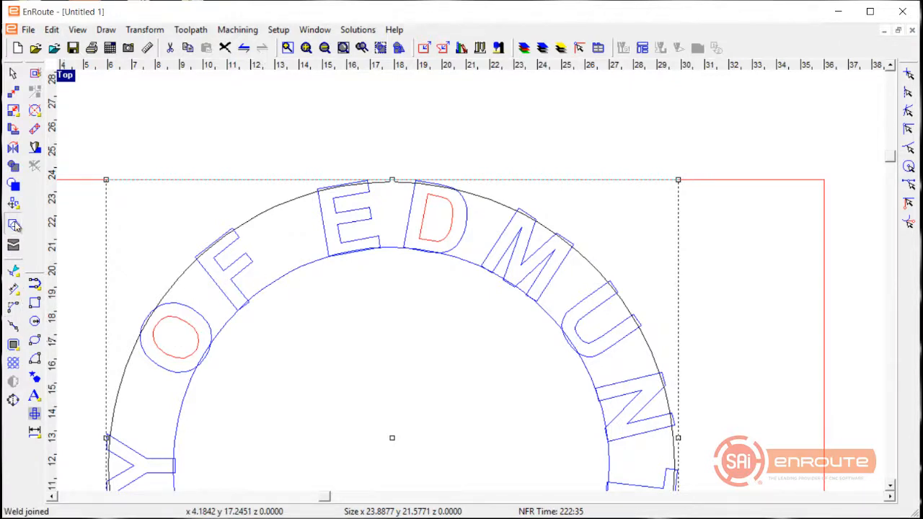
pyautogui.moveTo(14, 226)
pyautogui.click(74, 227)
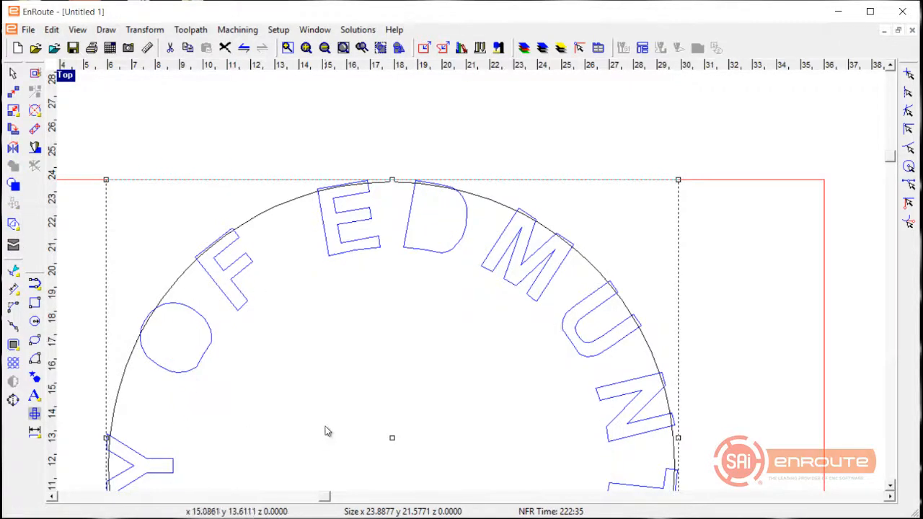
pyautogui.hotkey('ctrl', 'z')
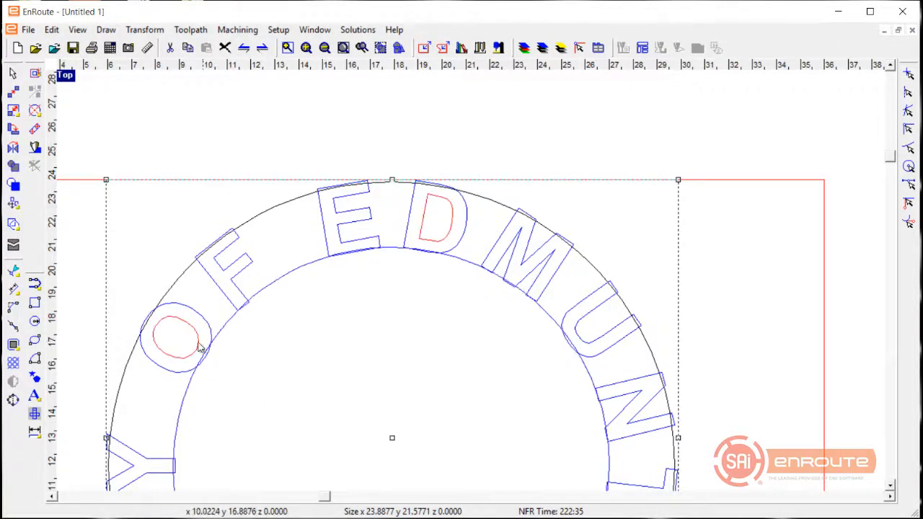
# Weld the letter contours and the inner circle into one joined outline that keeps the letter openings
pyautogui.click(14, 225)
pyautogui.scroll(-8, 326, 290)
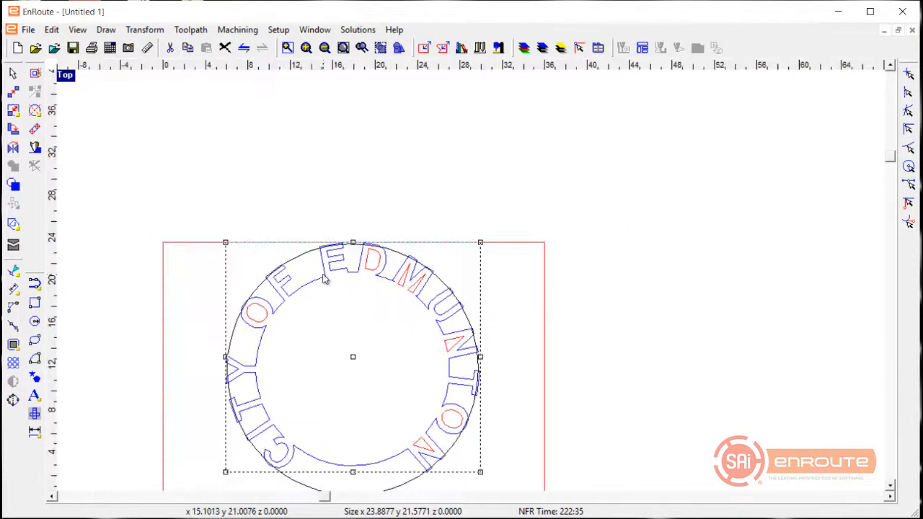
# Select the outer circle along with the welded letter outline, and trim their overlaps at C, I and T using all contours as boundaries
pyautogui.scroll(6, 320, 418)
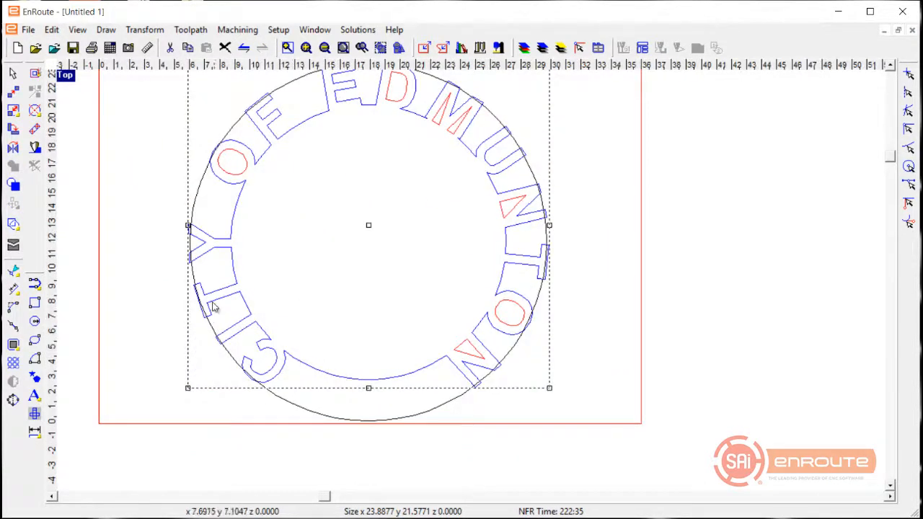
pyautogui.keyDown('shift'); pyautogui.click(200, 200); pyautogui.keyUp('shift')
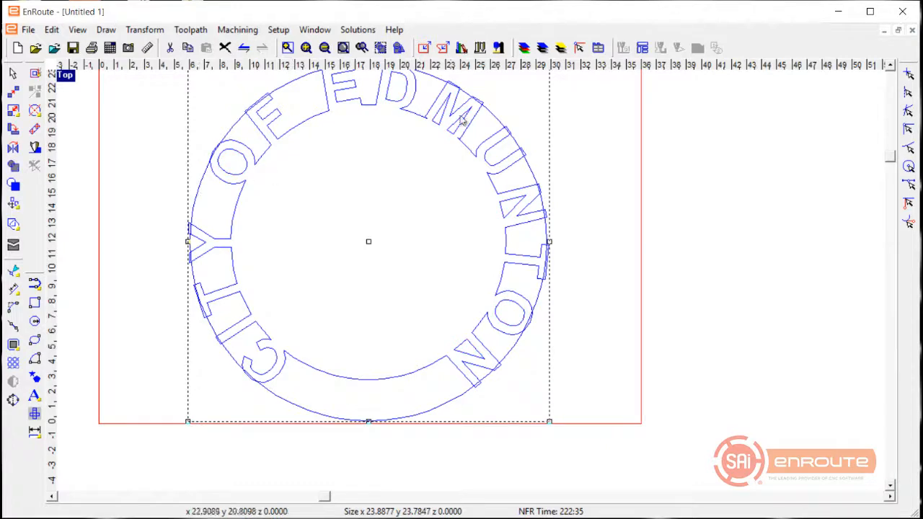
pyautogui.scroll(3, 560, 180)
pyautogui.scroll(-5, 556, 206)
pyautogui.scroll(5, 372, 318)
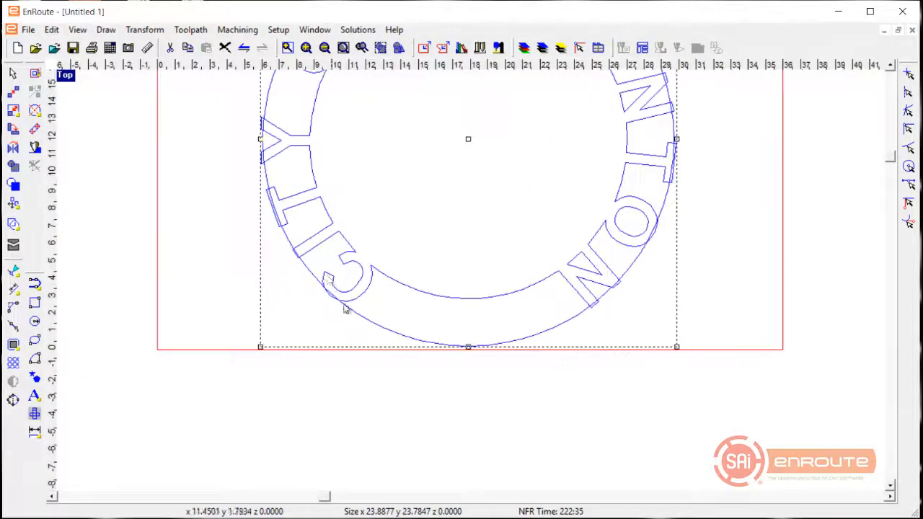
pyautogui.click(14, 290)
pyautogui.click(56, 294)
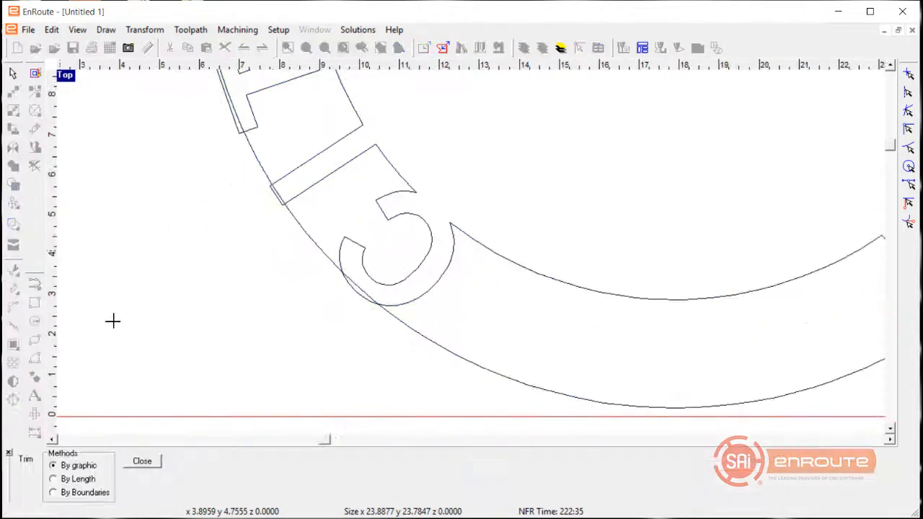
pyautogui.click(80, 493)
pyautogui.click(207, 467)
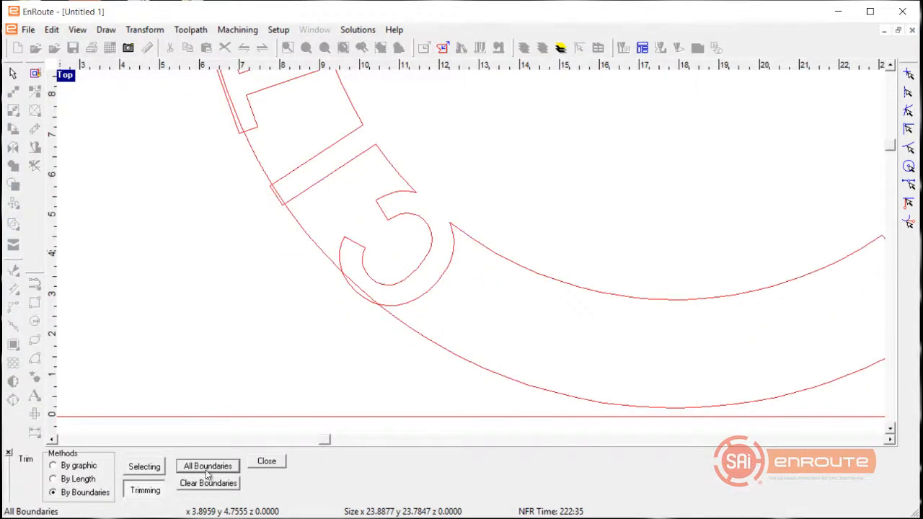
pyautogui.click(352, 291)
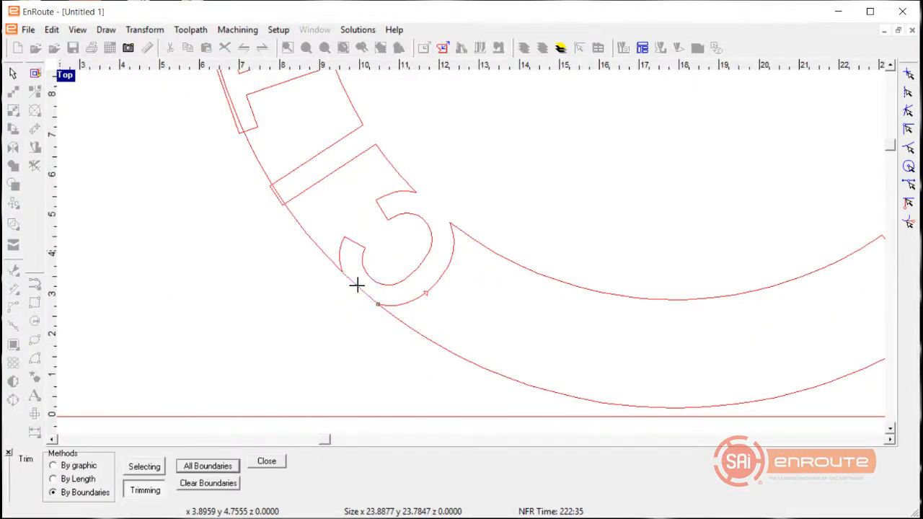
pyautogui.click(281, 191)
pyautogui.click(235, 121)
pyautogui.click(240, 115)
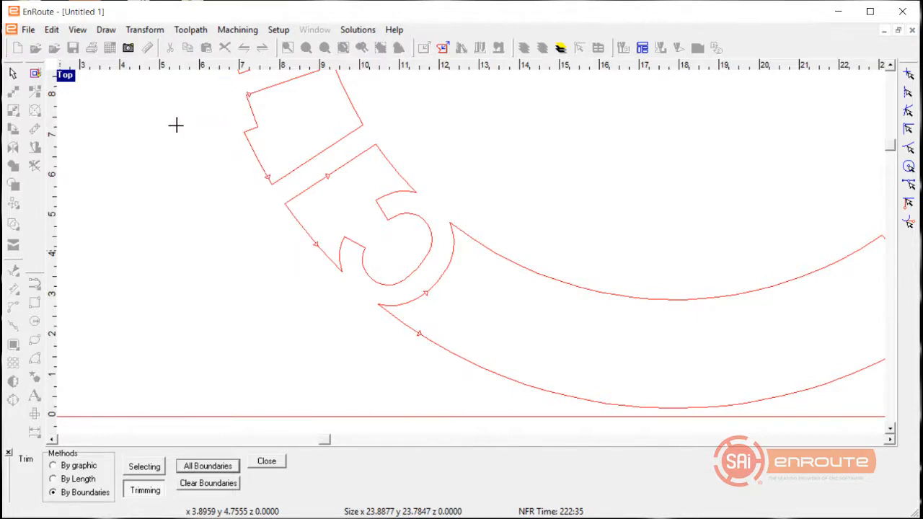
pyautogui.click(266, 461)
# Trim the overlapping segments where the Y of "CITY" and the O of "OF" cross the outer circle, using all contours as boundaries
pyautogui.moveTo(153, 170)
pyautogui.mouseDown(button='middle')
pyautogui.moveTo(216, 271)
pyautogui.moveTo(325, 388)
pyautogui.mouseUp(button='middle')
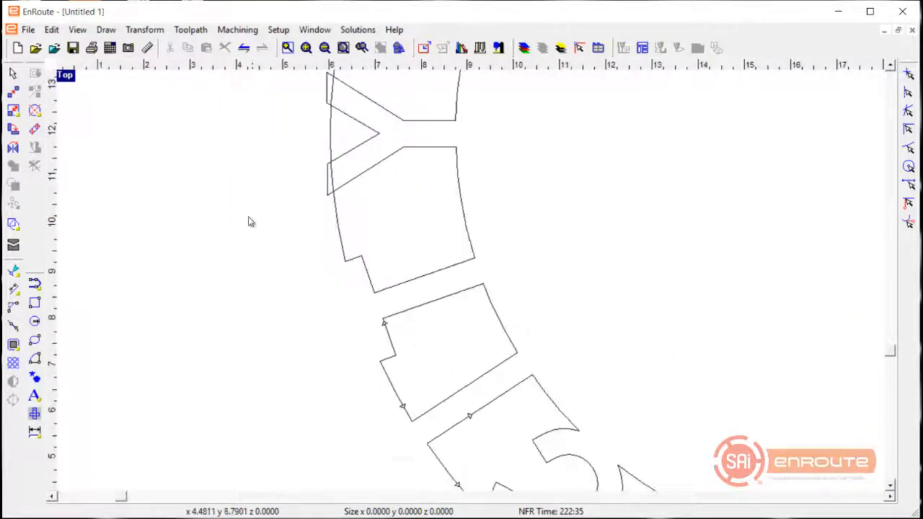
pyautogui.moveTo(249, 216); pyautogui.dragTo(205, 427, button='middle')
pyautogui.press('space')
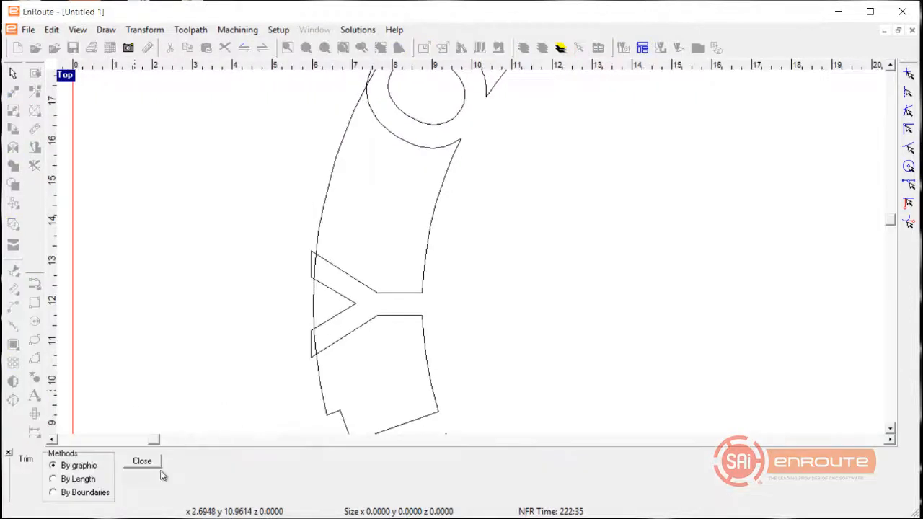
pyautogui.click(81, 492)
pyautogui.click(208, 466)
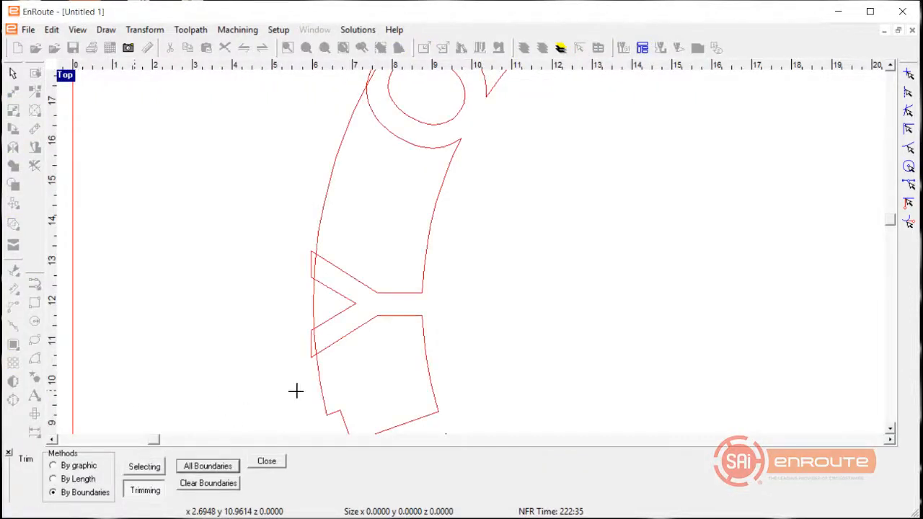
pyautogui.click(312, 263)
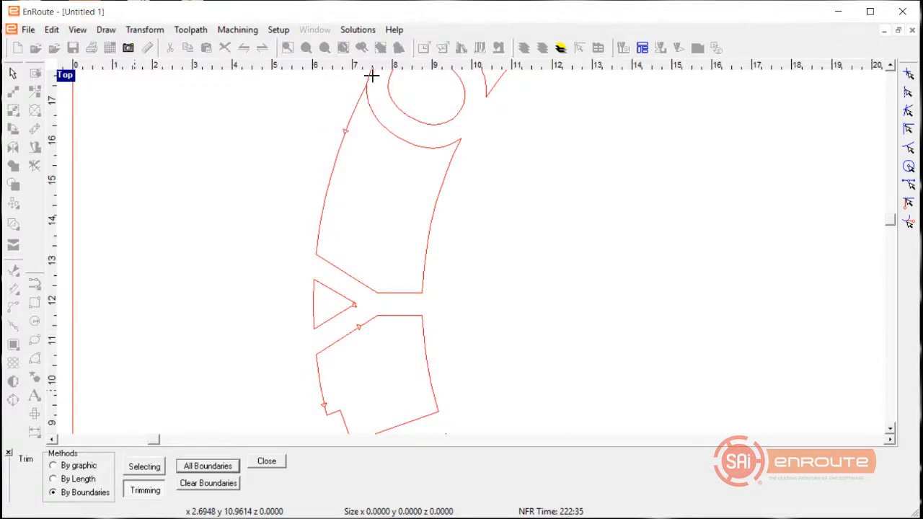
pyautogui.press('Escape')
# Trim the outer circle overlaps at the F of "OF" and the E, D and M of "EDMUNTON", using all contours as boundaries
pyautogui.moveTo(227, 183); pyautogui.dragTo(86, 418, button='middle')
pyautogui.moveTo(469, 112); pyautogui.dragTo(244, 258, button='middle')
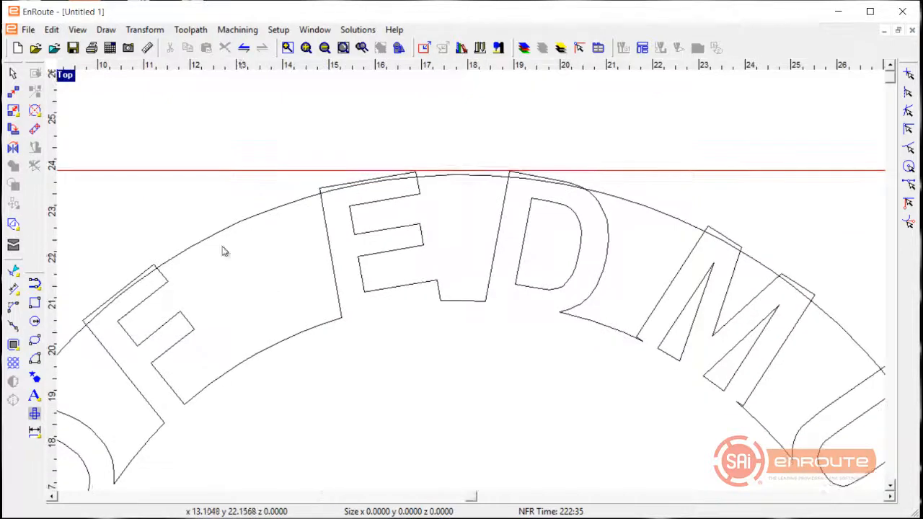
pyautogui.click(13, 271)
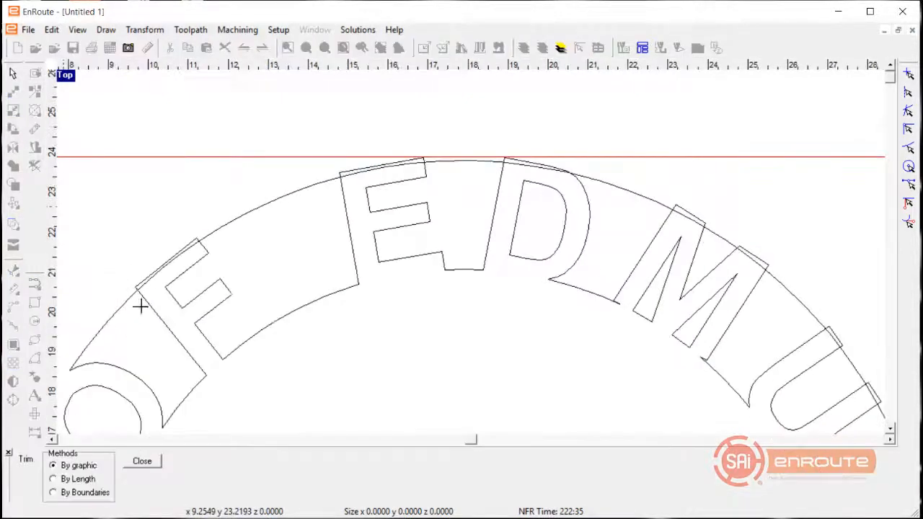
pyautogui.click(92, 493)
pyautogui.click(205, 467)
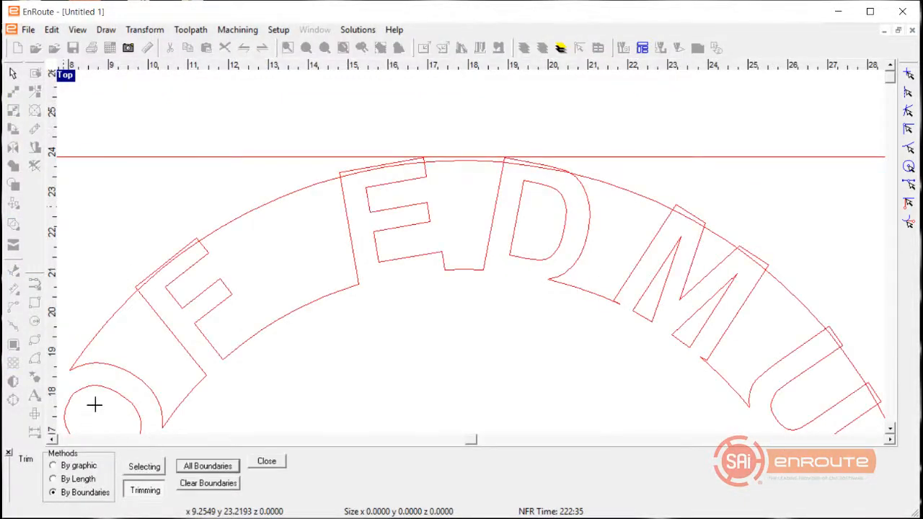
pyautogui.click(155, 270)
pyautogui.click(364, 170)
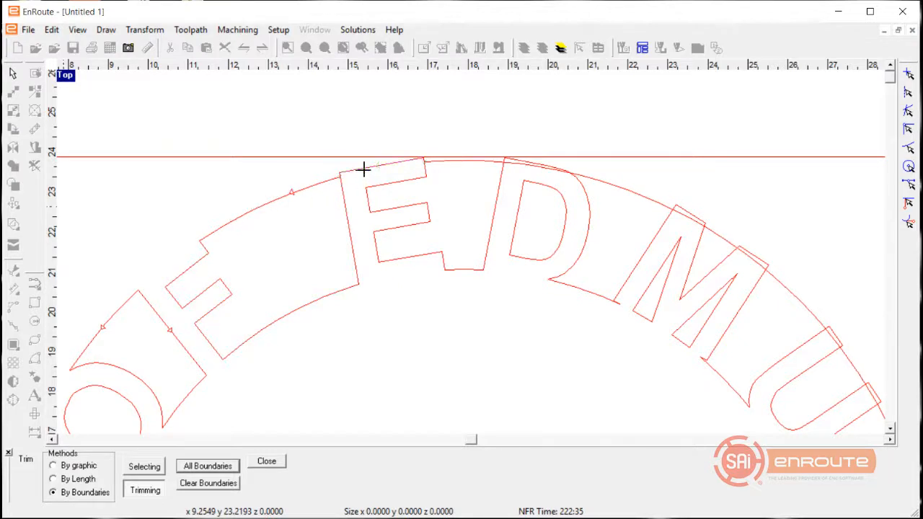
pyautogui.click(531, 162)
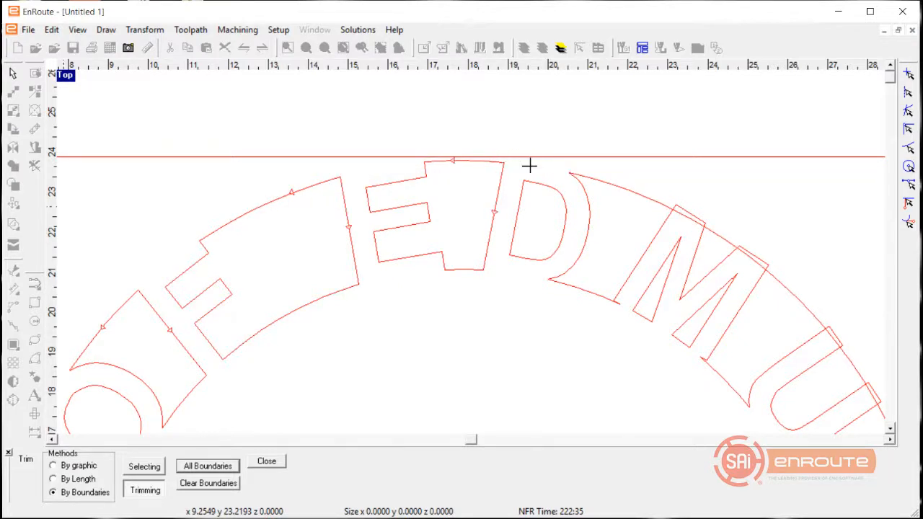
pyautogui.click(698, 216)
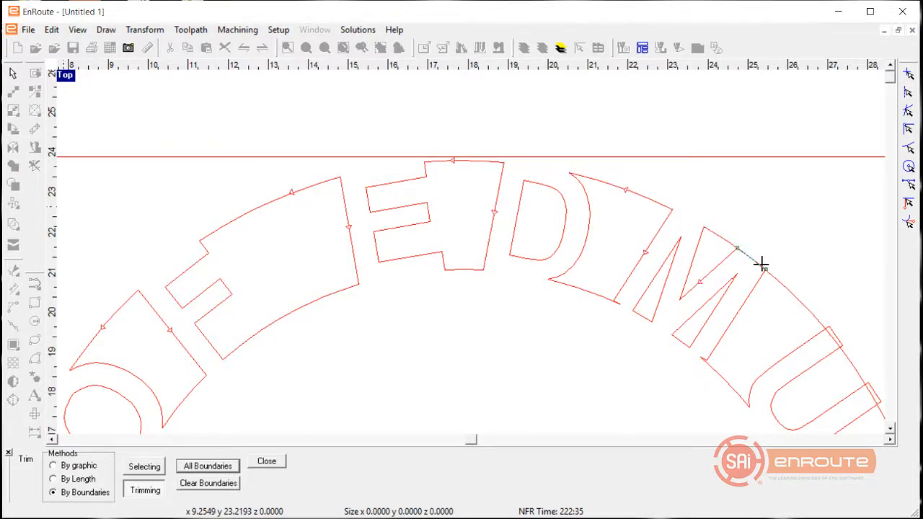
pyautogui.click(761, 264)
# Trim the overlapping segments where the U and the first N of "EDMUNTON" cross the outer circle
pyautogui.scroll(-3, 519, 276)
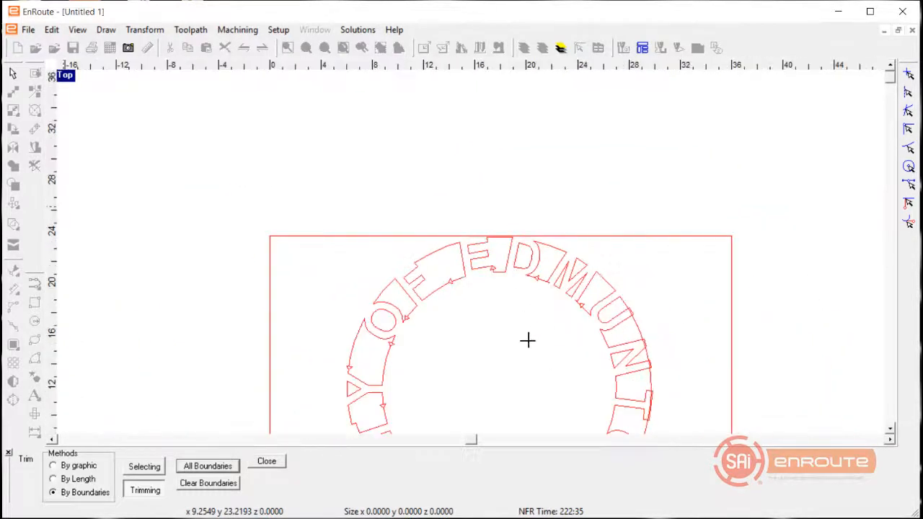
pyautogui.scroll(-2, 527, 340)
pyautogui.scroll(1, 553, 392)
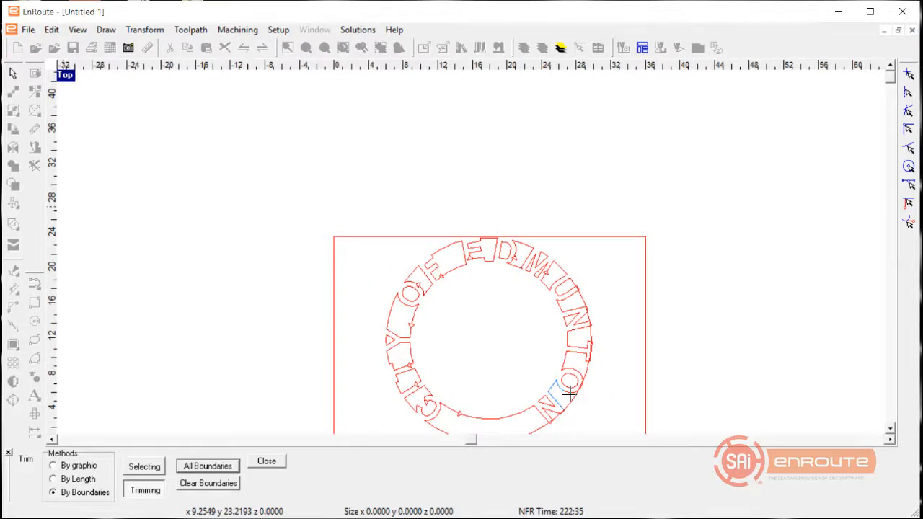
pyautogui.scroll(5, 570, 289)
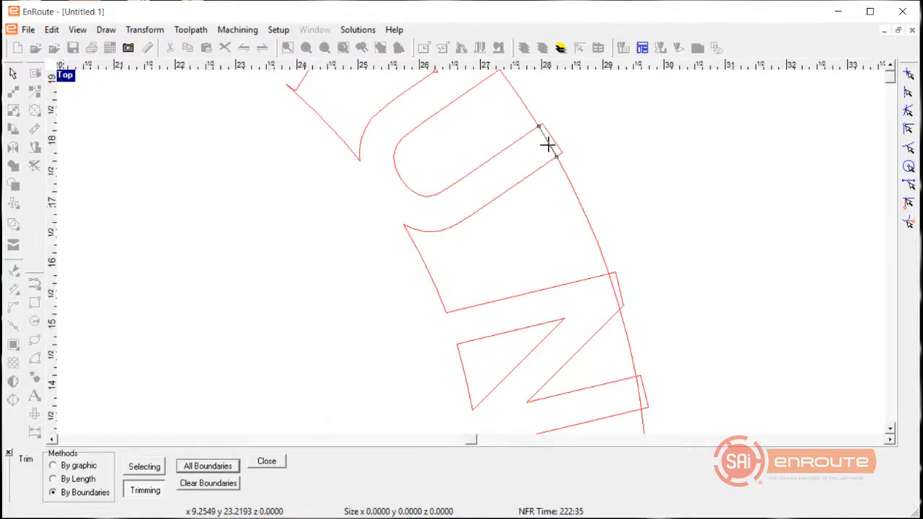
pyautogui.click(548, 145)
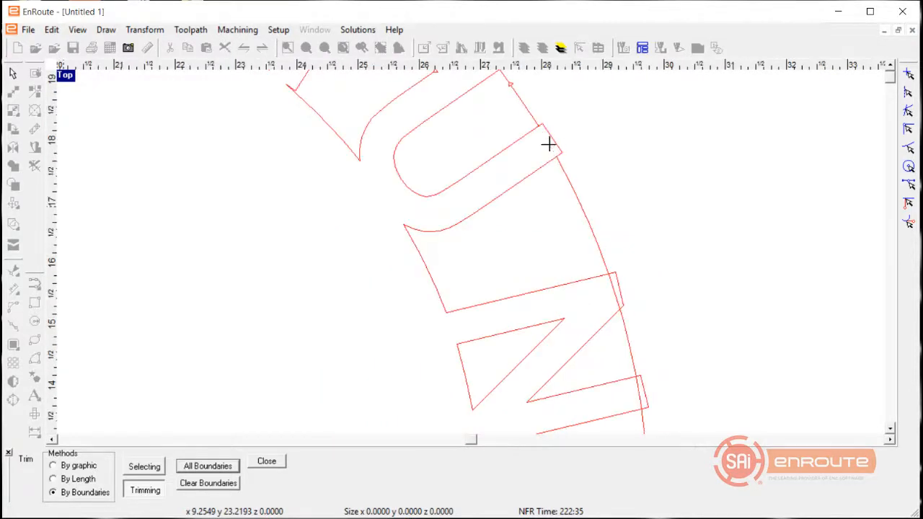
pyautogui.click(613, 295)
pyautogui.scroll(-2, 608, 301)
pyautogui.scroll(2, 581, 375)
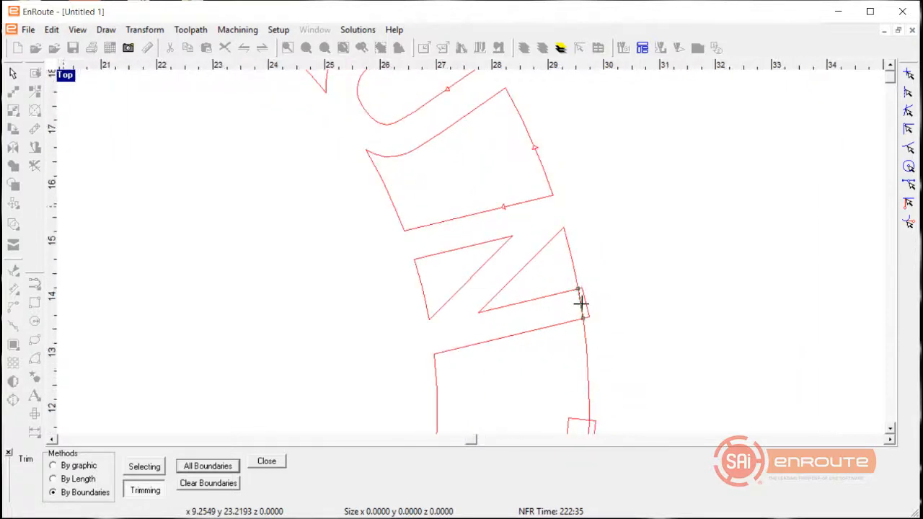
pyautogui.click(581, 303)
# Trim the overlapping segments where the T and O of "EDMUNTON" cross the outer circle
pyautogui.scroll(-2, 460, 239)
pyautogui.scroll(3, 504, 373)
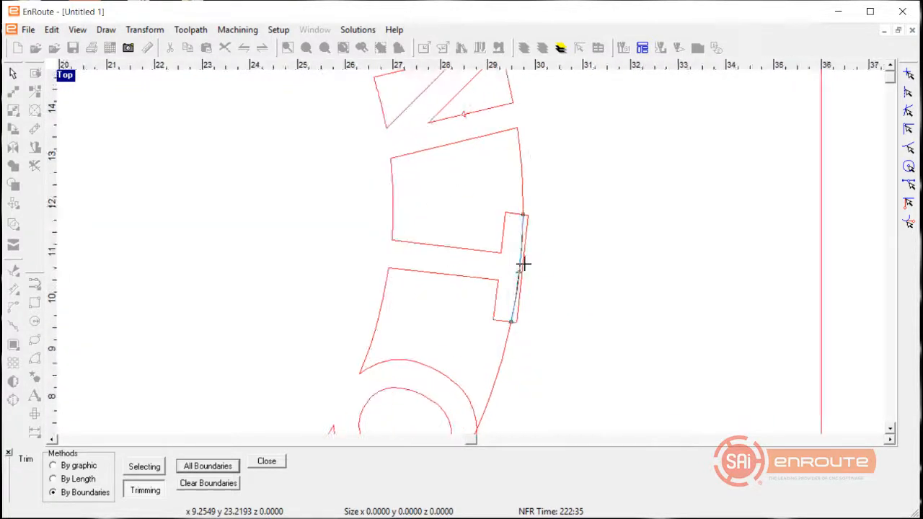
pyautogui.click(525, 263)
pyautogui.scroll(-2, 526, 262)
pyautogui.scroll(3, 495, 367)
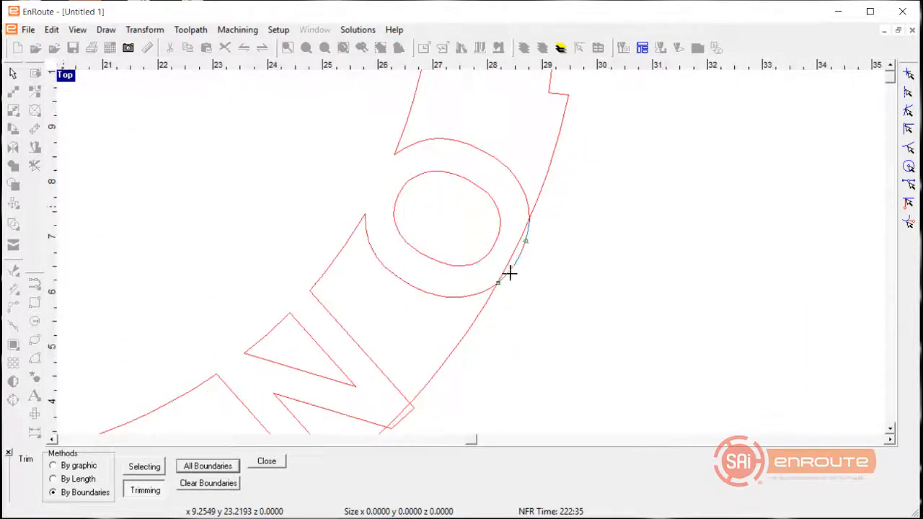
pyautogui.click(514, 260)
# Trim the overlapping segments where the final N of "EDMUNTON" crosses the outer circle, and finish trimming
pyautogui.scroll(-2, 575, 272)
pyautogui.scroll(3, 532, 358)
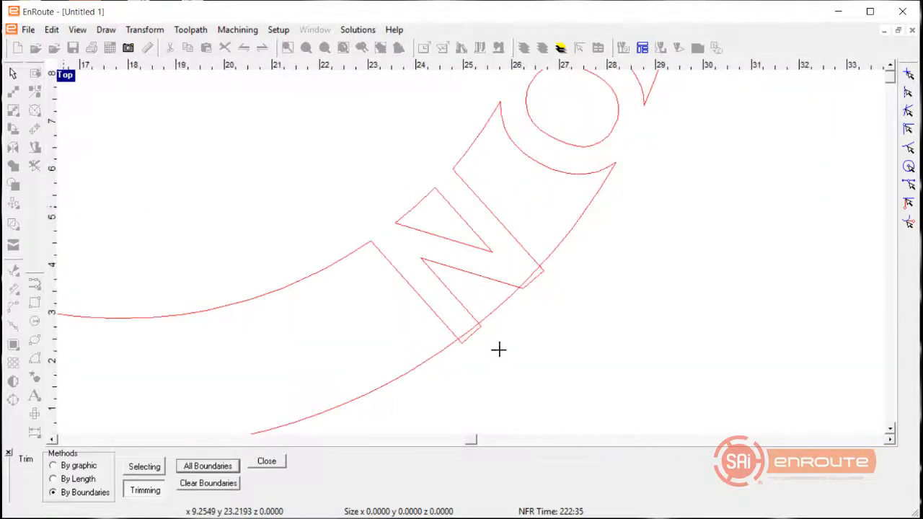
pyautogui.click(473, 336)
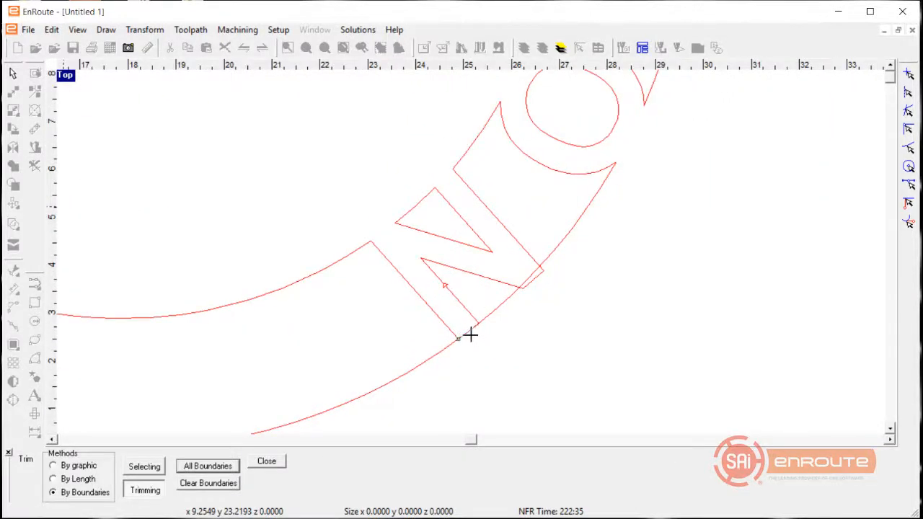
pyautogui.click(528, 278)
pyautogui.click(530, 282)
pyautogui.scroll(-3, 618, 313)
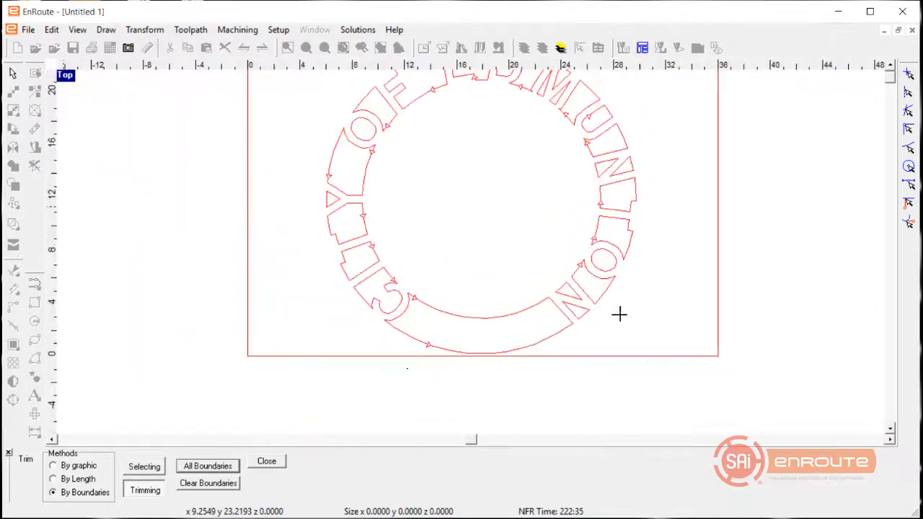
pyautogui.scroll(2, 368, 340)
pyautogui.press('Escape')
pyautogui.scroll(-3, 237, 369)
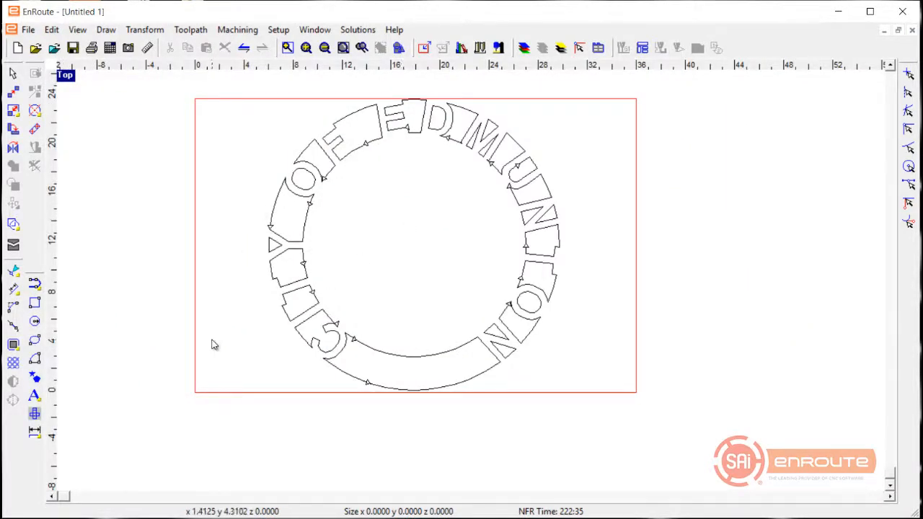
# Draw a circle just outside the lettering, centred on the ring's arc centre and passing through about X 30.35, Y 11.29
pyautogui.click(35, 323)
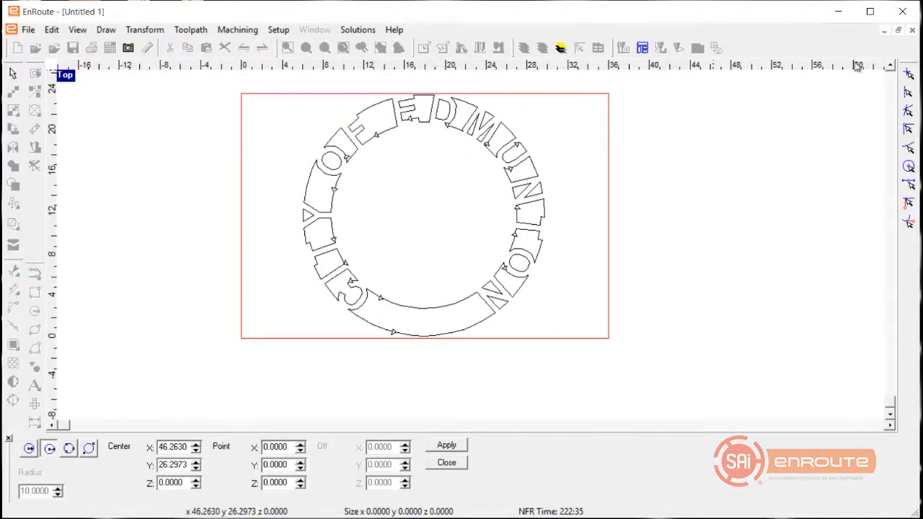
pyautogui.click(909, 166)
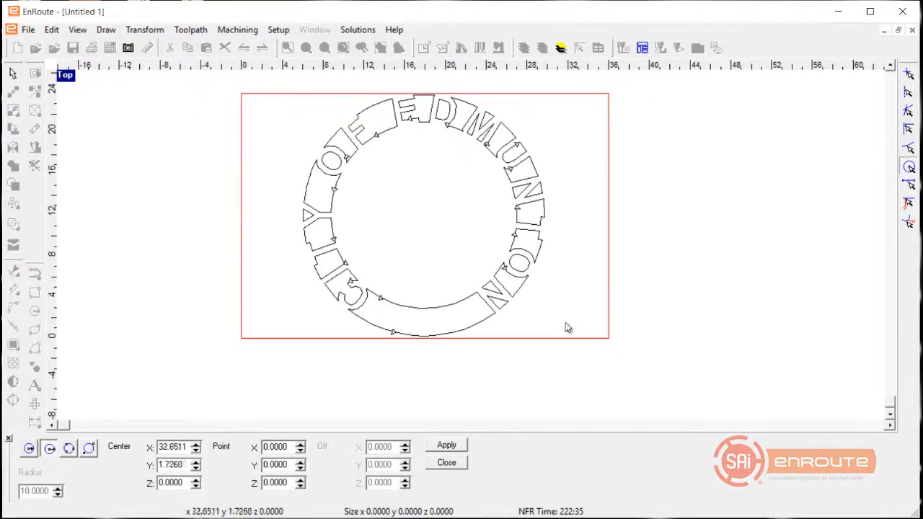
pyautogui.click(436, 315)
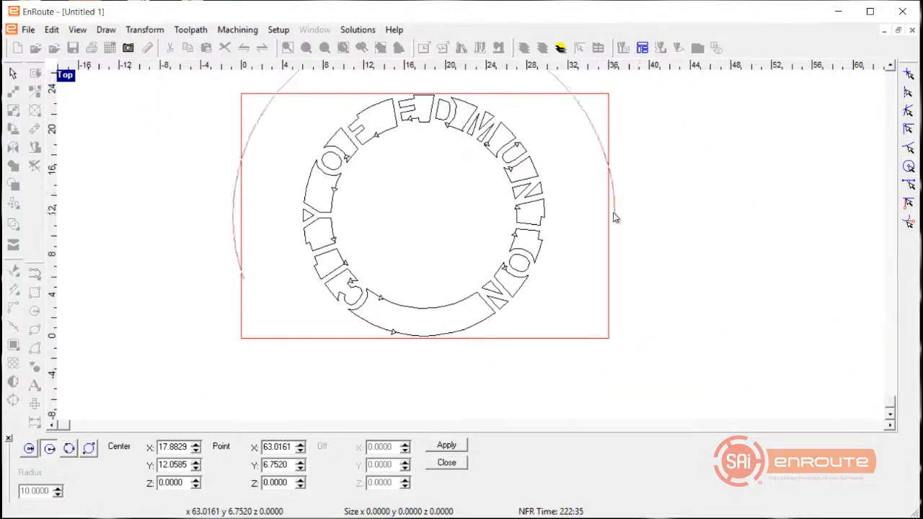
pyautogui.scroll(4, 551, 228)
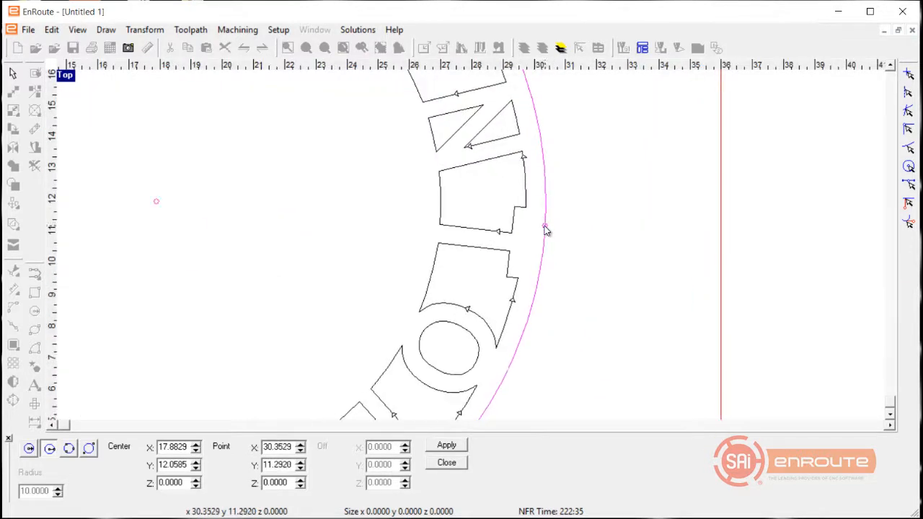
pyautogui.click(544, 227)
pyautogui.scroll(-3, 696, 263)
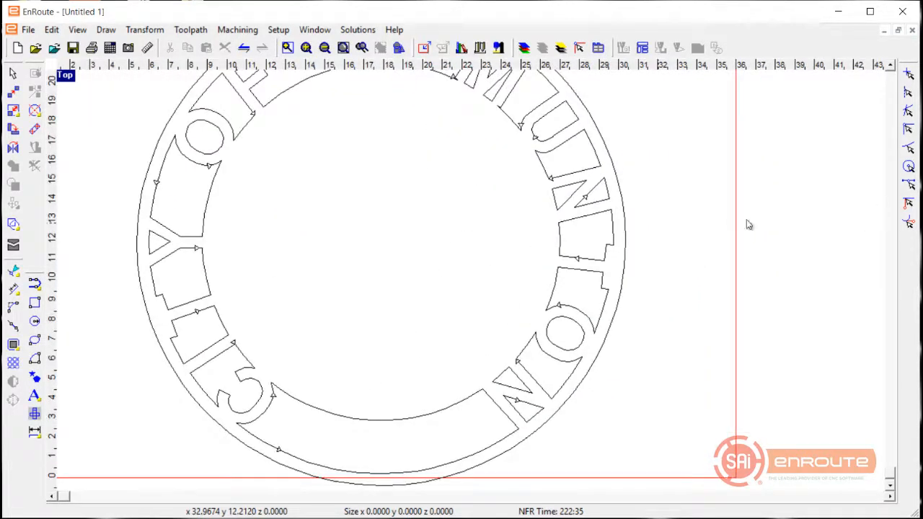
# Draw a circle just inside the lettering, centred on the ring's arc centre and passing through about X 26.38, Y 13.14
pyautogui.click(35, 321)
pyautogui.click(910, 167)
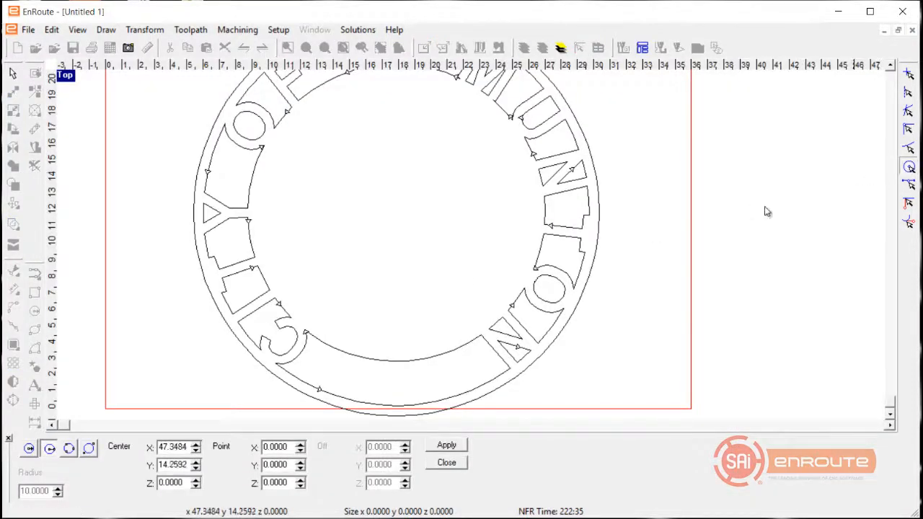
pyautogui.click(610, 226)
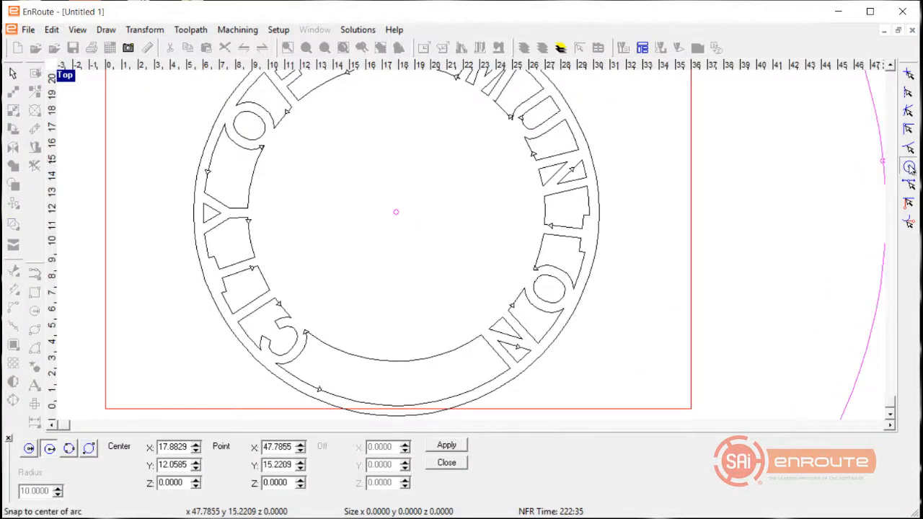
pyautogui.scroll(3, 537, 200)
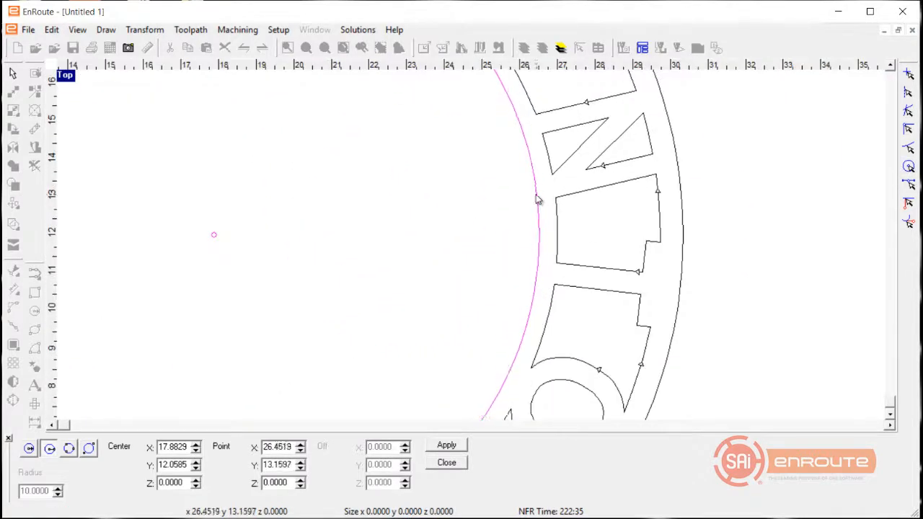
pyautogui.click(534, 200)
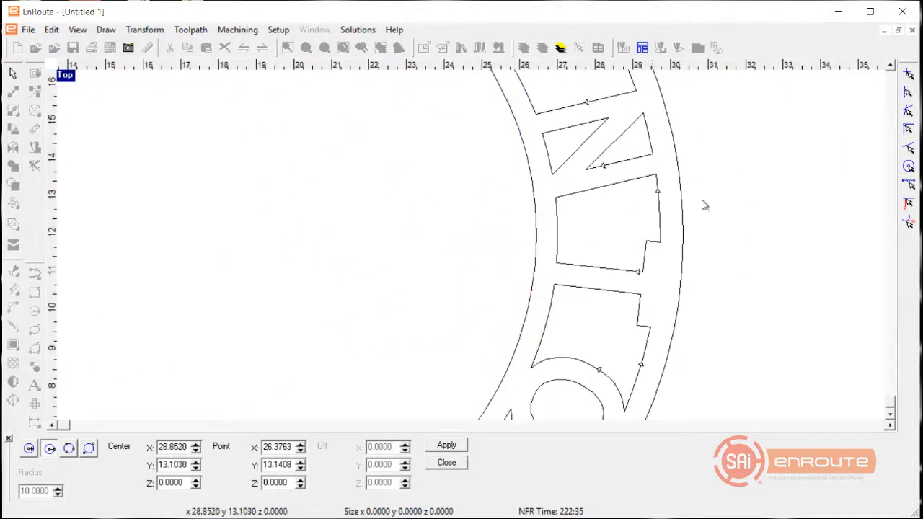
pyautogui.scroll(-2, 686, 258)
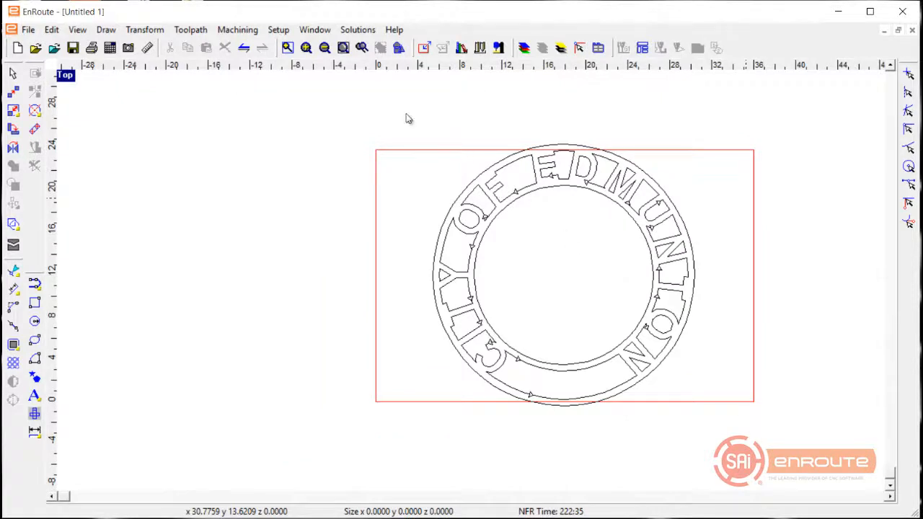
# Select the whole lettered ring with both circles and merge its open contours into closed ones
pyautogui.moveTo(406, 119); pyautogui.dragTo(714, 426)
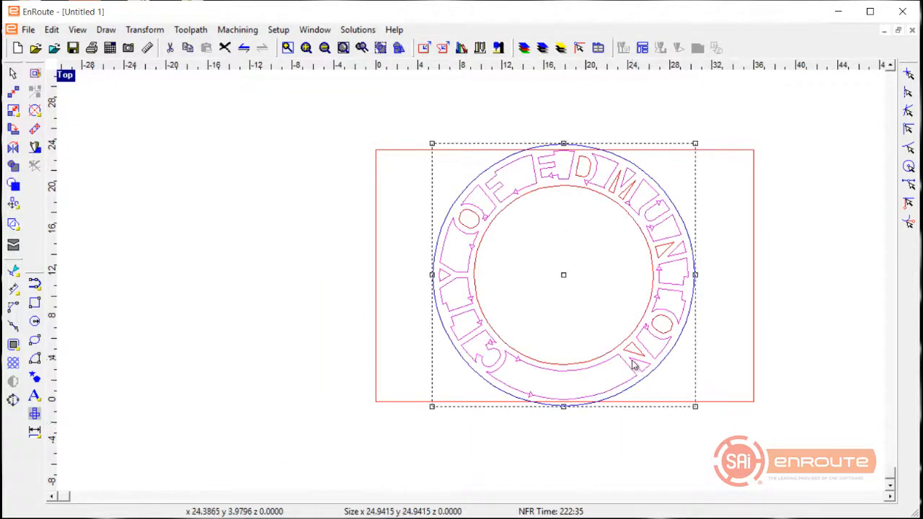
pyautogui.rightClick(632, 364)
pyautogui.click(679, 170)
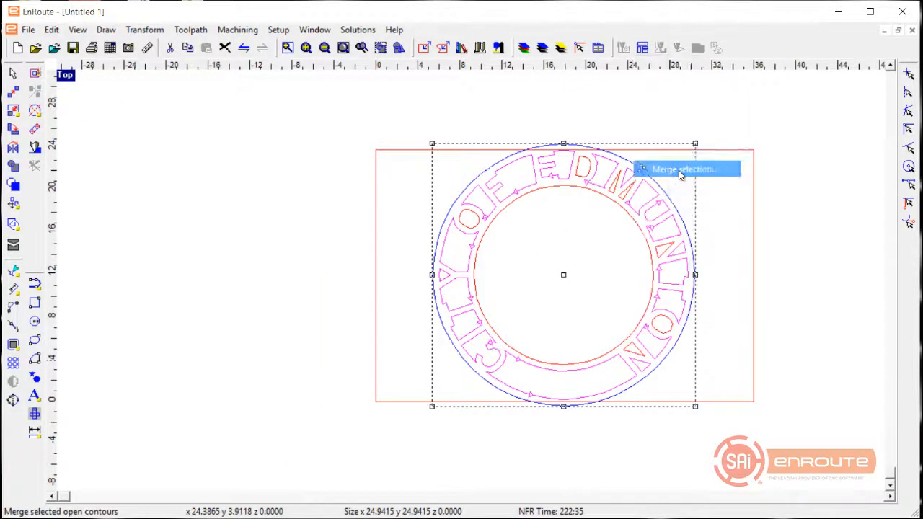
pyautogui.click(825, 82)
pyautogui.scroll(2, 534, 353)
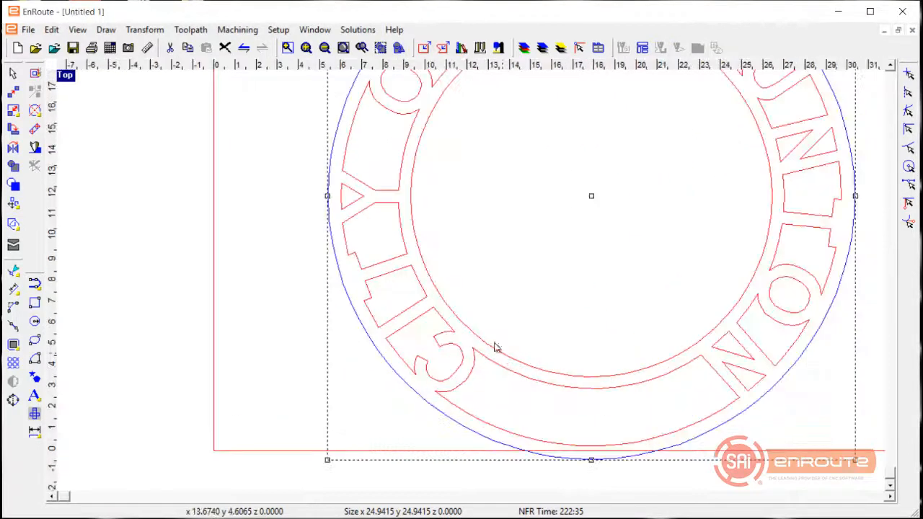
pyautogui.scroll(-2, 351, 381)
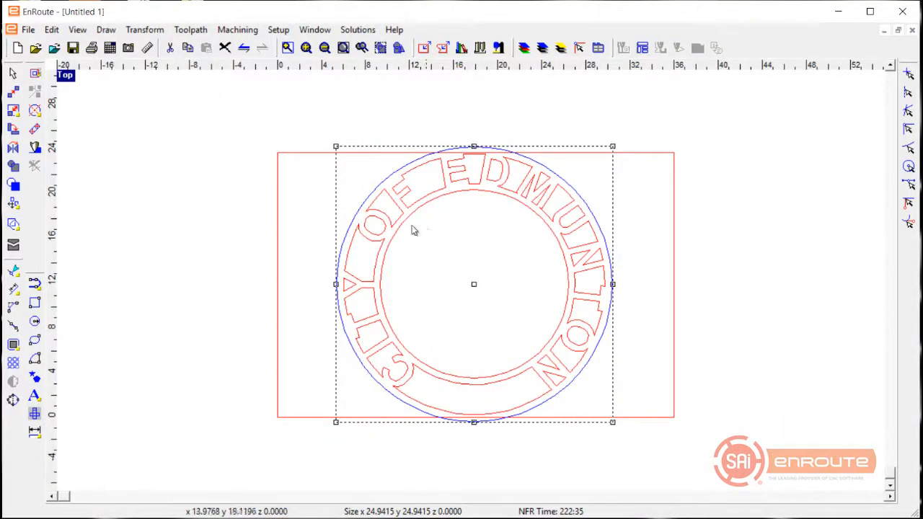
pyautogui.click(427, 245)
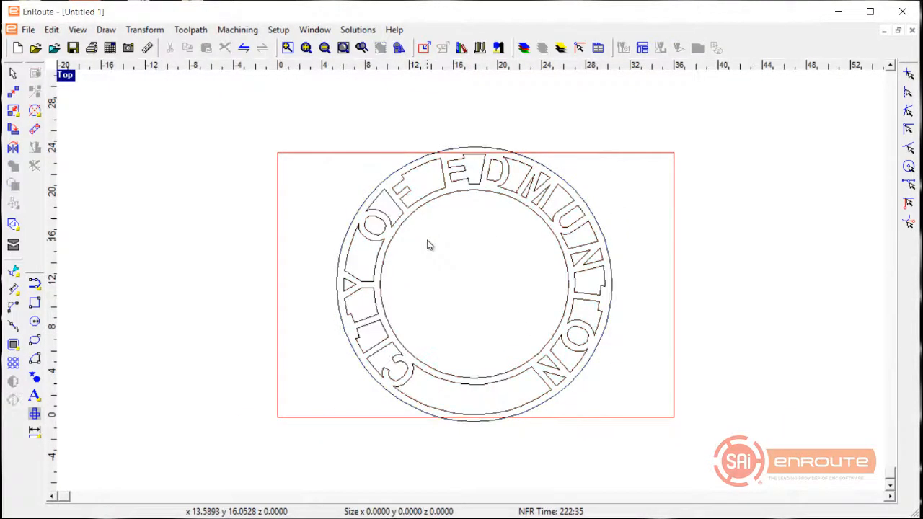
# Delete the stray point forming the spike at the inner corner between the D and M of "EDMUNTON"
pyautogui.scroll(2, 432, 235)
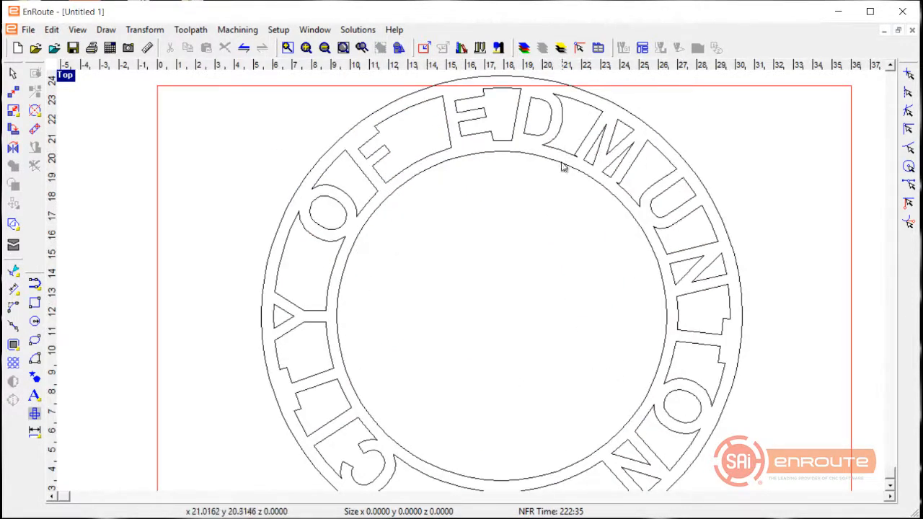
pyautogui.scroll(8, 562, 167)
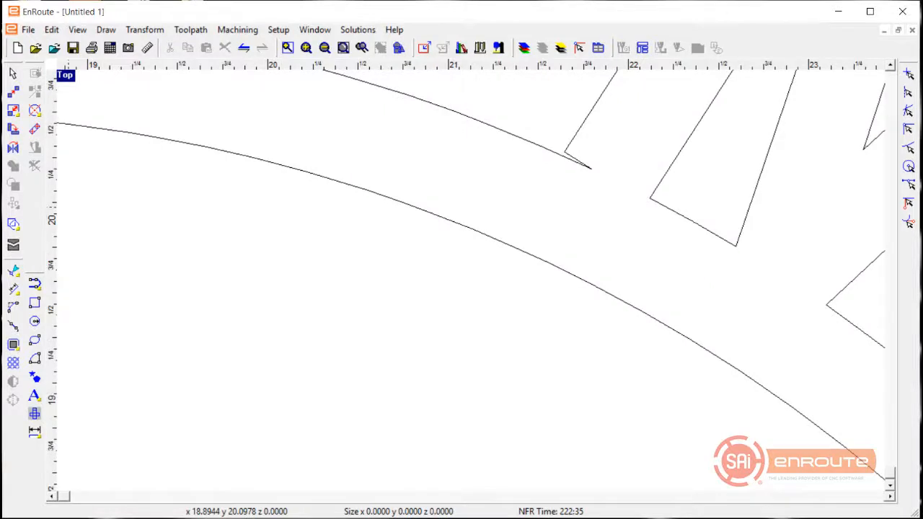
pyautogui.click(13, 270)
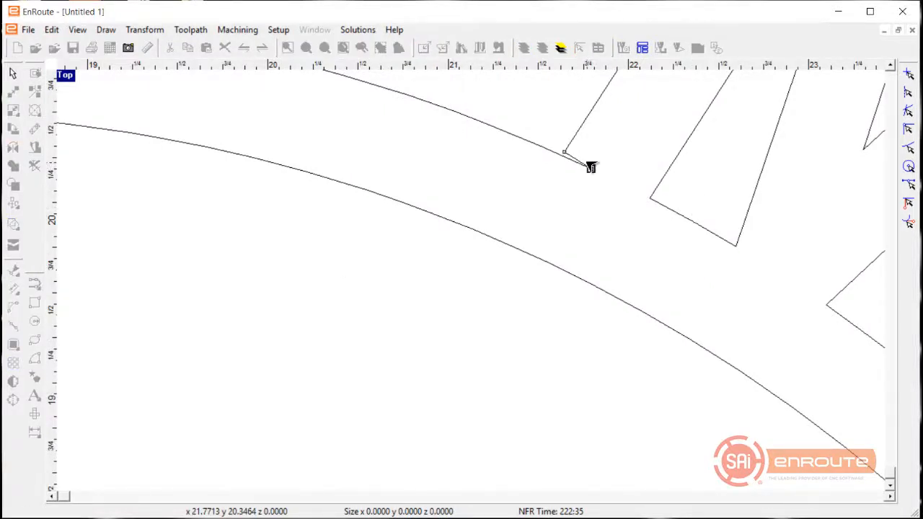
pyautogui.scroll(-4, 432, 206)
# Delete the stray point forming the spike at the inner corner between the M and U of "EDMUNTON", and finish point editing
pyautogui.scroll(4, 558, 294)
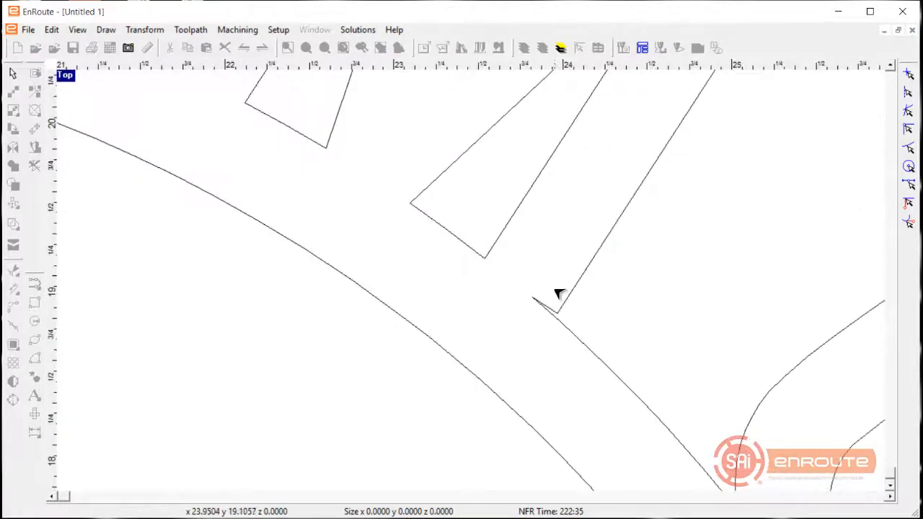
pyautogui.click(546, 306)
pyautogui.moveTo(525, 292); pyautogui.dragTo(540, 310)
pyautogui.press('Delete')
pyautogui.scroll(-4, 492, 294)
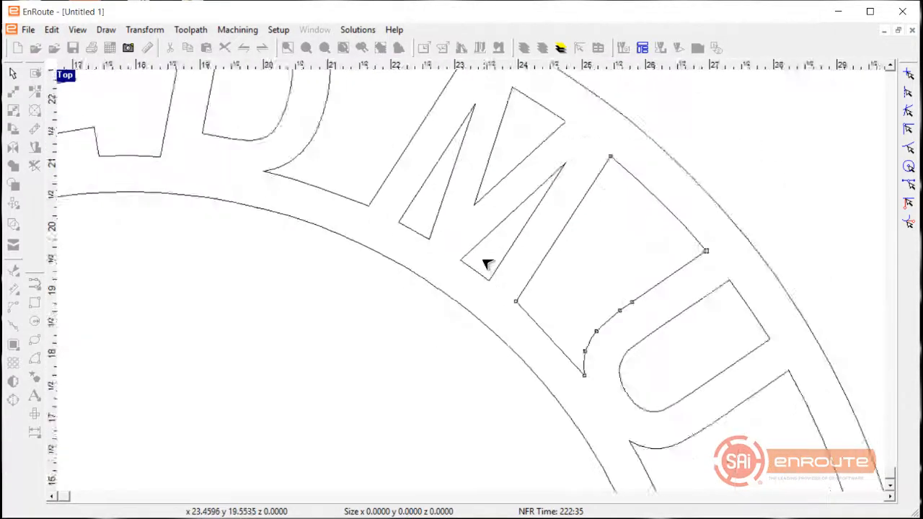
pyautogui.scroll(-5, 488, 303)
pyautogui.scroll(5, 368, 326)
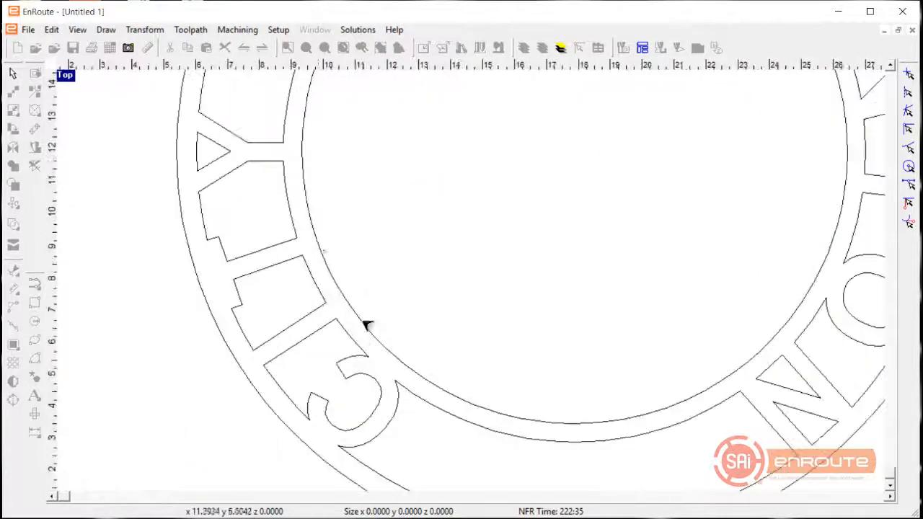
pyautogui.scroll(-5, 505, 303)
pyautogui.scroll(5, 546, 313)
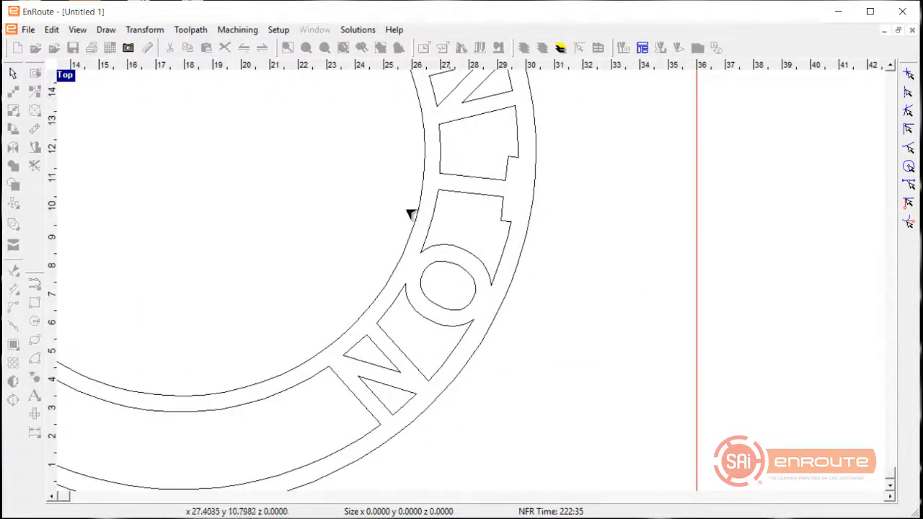
pyautogui.rightClick(347, 215)
pyautogui.click(352, 224)
pyautogui.scroll(-3, 704, 399)
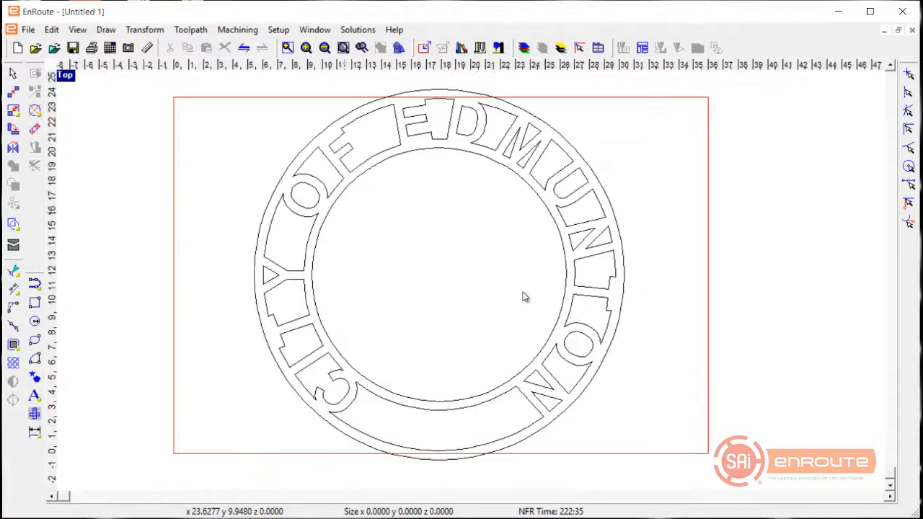
# Copy the complete ring to the area beyond the plate's right edge and scale the copy to about 12.96 in across
pyautogui.scroll(-3, 436, 301)
pyautogui.moveTo(288, 139); pyautogui.dragTo(614, 422)
pyautogui.moveTo(437, 287); pyautogui.dragTo(730, 287)
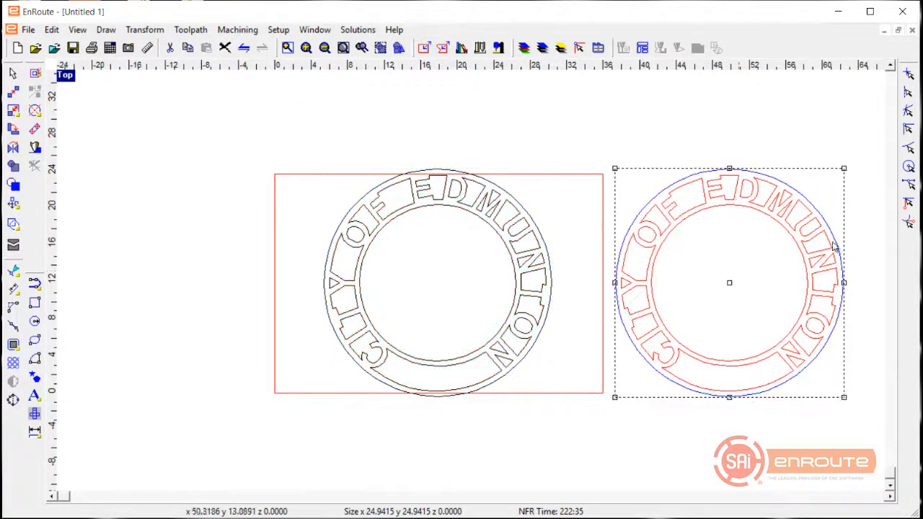
pyautogui.moveTo(844, 171); pyautogui.dragTo(734, 280)
pyautogui.scroll(8, 785, 302)
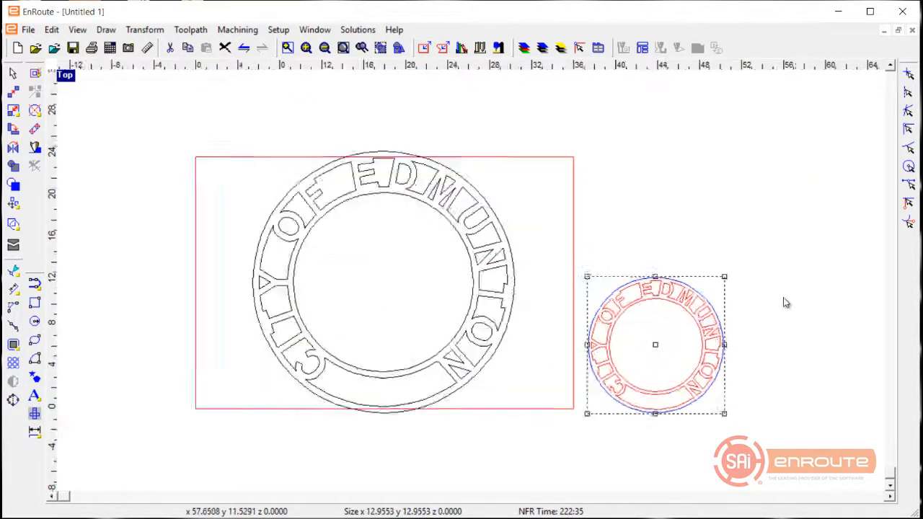
pyautogui.scroll(-4, 548, 265)
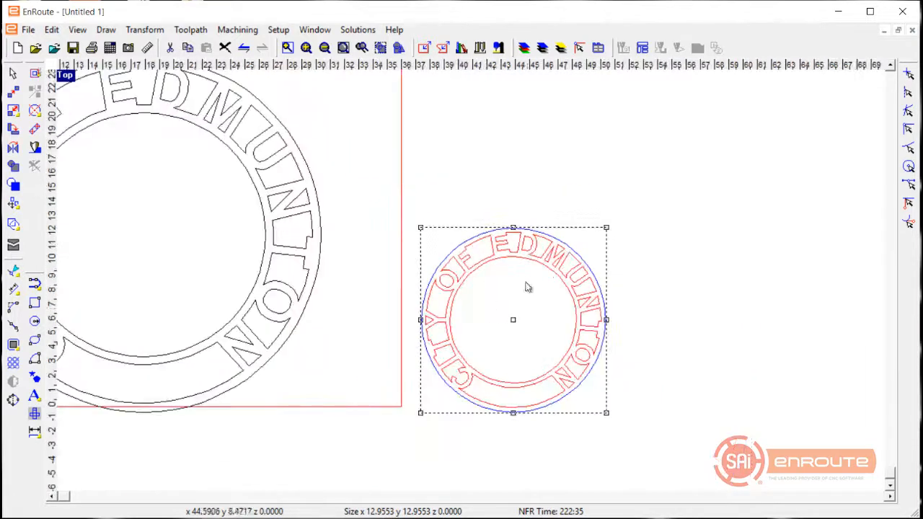
pyautogui.click(541, 291)
pyautogui.scroll(-3, 606, 265)
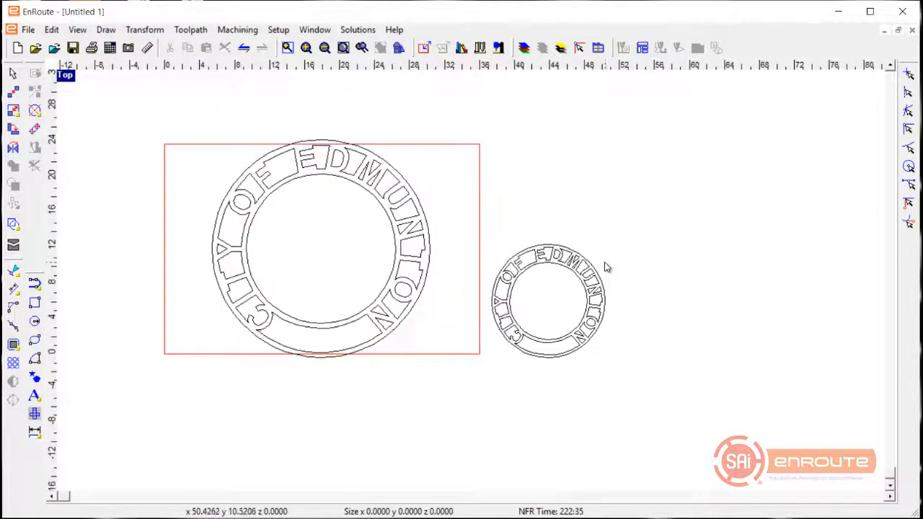
# Apply Kerf Compensation to both rings using the "Standard .06 Cut" strategy template
pyautogui.moveTo(498, 218); pyautogui.dragTo(639, 383)
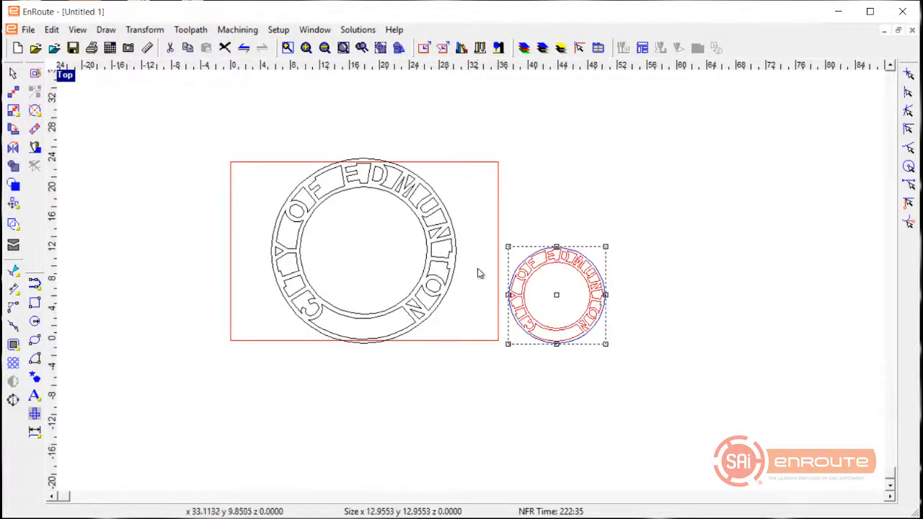
pyautogui.moveTo(216, 137); pyautogui.dragTo(598, 387)
pyautogui.scroll(2, 718, 319)
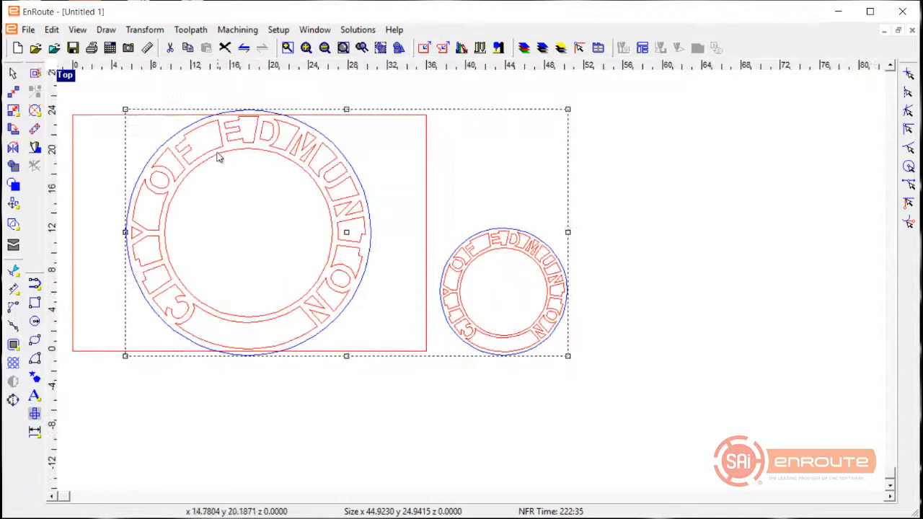
pyautogui.click(35, 74)
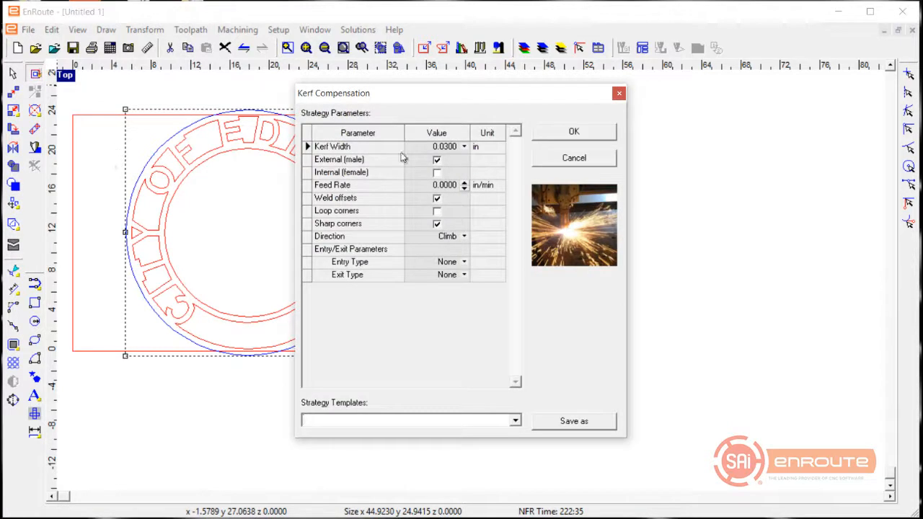
pyautogui.click(515, 422)
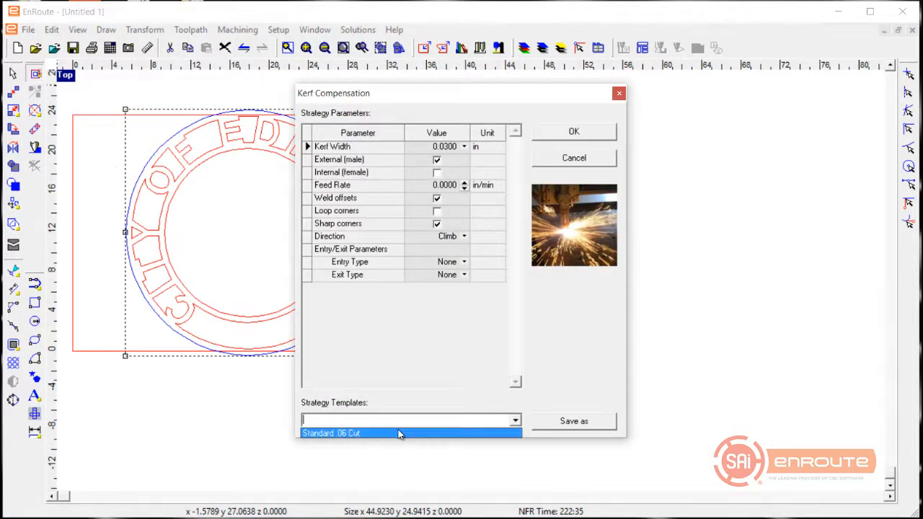
pyautogui.click(368, 435)
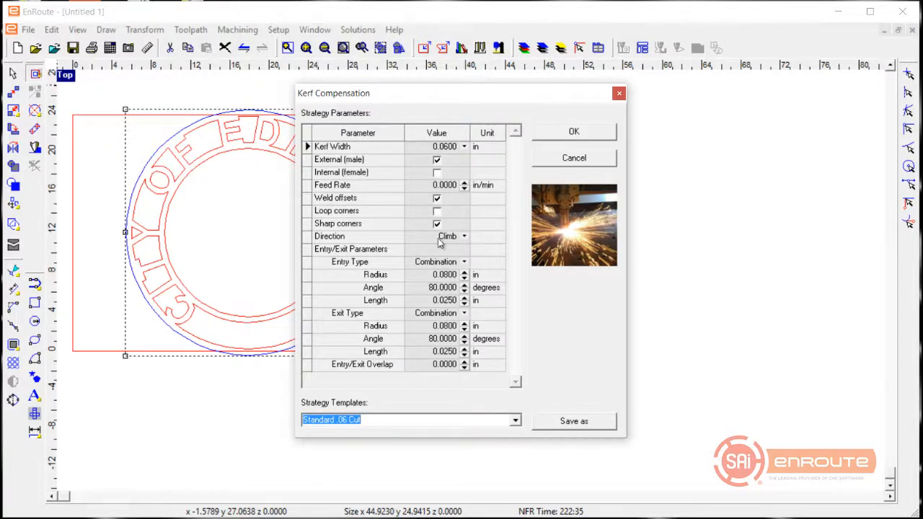
pyautogui.click(576, 136)
pyautogui.click(551, 144)
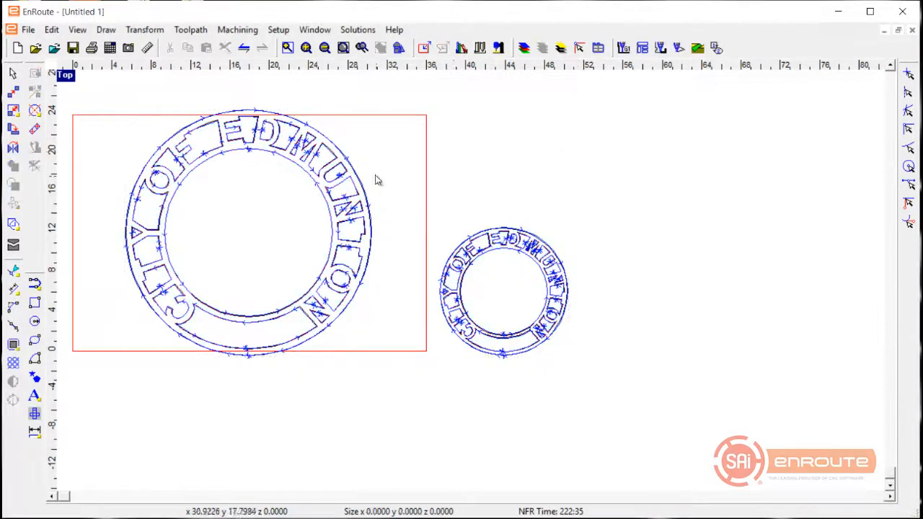
# Examine the kerf toolpaths up close around the lettering, including cut width, sharp corners and entry/exit arcs
pyautogui.scroll(4, 334, 188)
pyautogui.scroll(3, 332, 189)
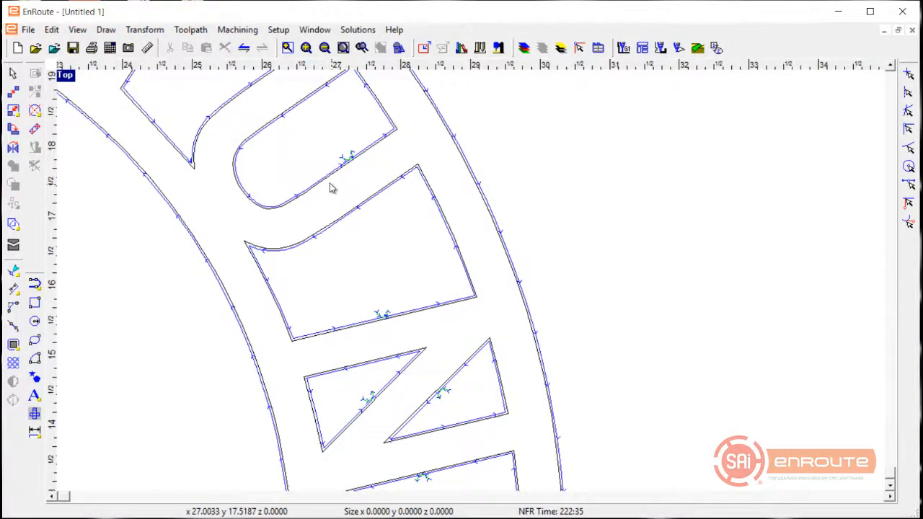
pyautogui.scroll(3, 335, 180)
pyautogui.scroll(-1, 426, 163)
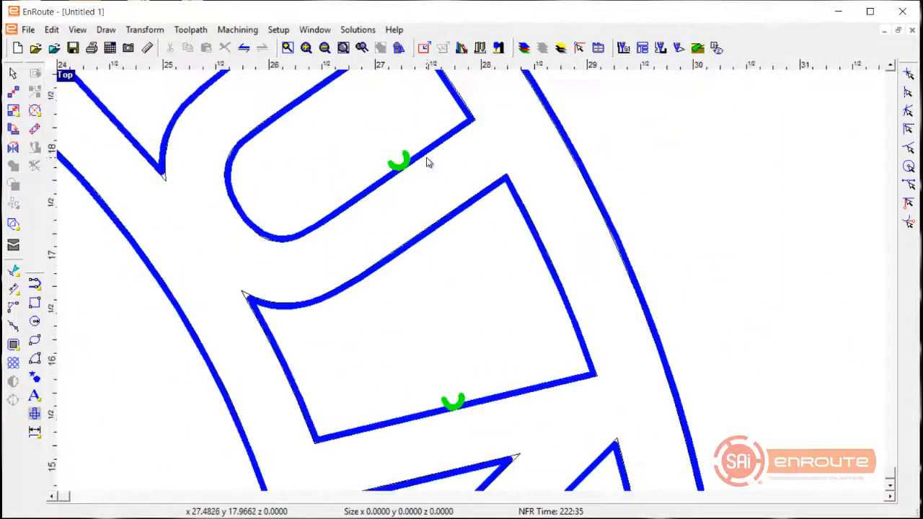
pyautogui.scroll(-6, 426, 163)
pyautogui.scroll(3, 213, 133)
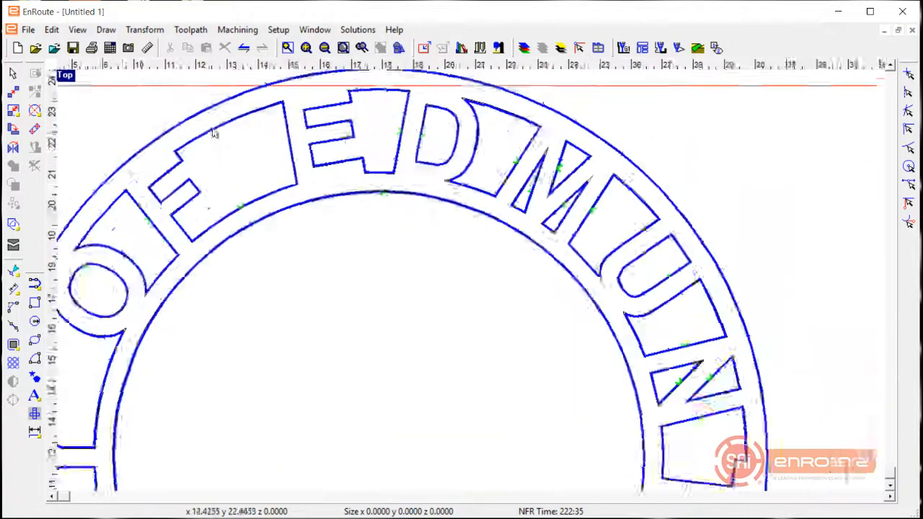
pyautogui.scroll(1, 241, 144)
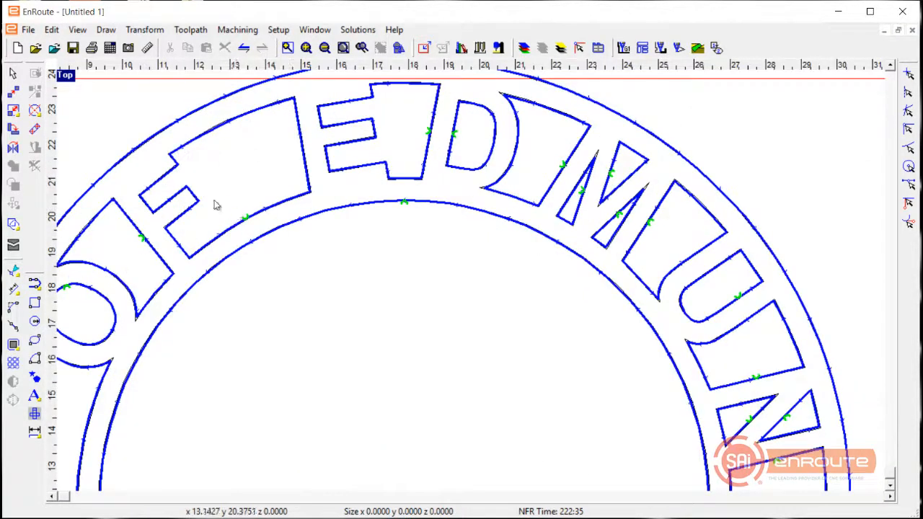
pyautogui.scroll(-3, 214, 205)
pyautogui.scroll(-2, 483, 192)
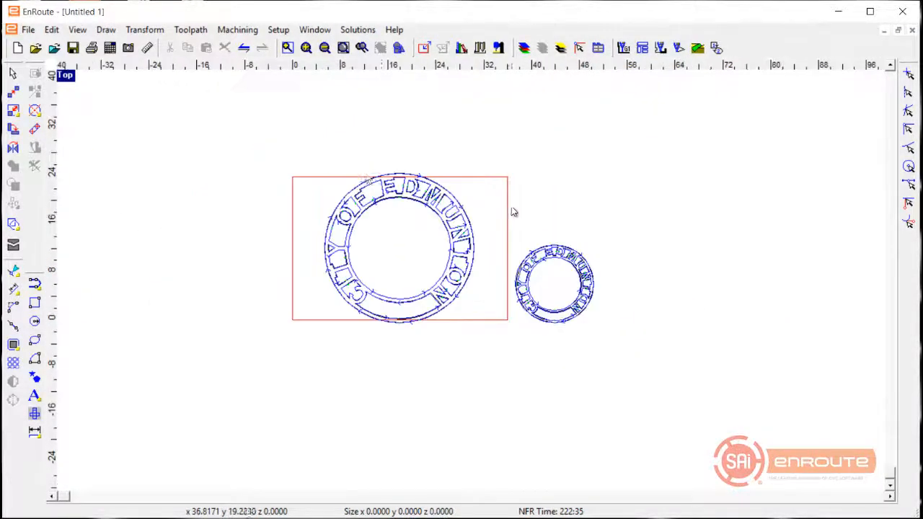
# Move both toolpathed rings together off the plate, beyond its right edge
pyautogui.moveTo(311, 154); pyautogui.dragTo(635, 356)
pyautogui.moveTo(460, 254); pyautogui.dragTo(665, 252)
pyautogui.click(383, 285)
pyautogui.scroll(2, 545, 249)
pyautogui.scroll(-2, 546, 248)
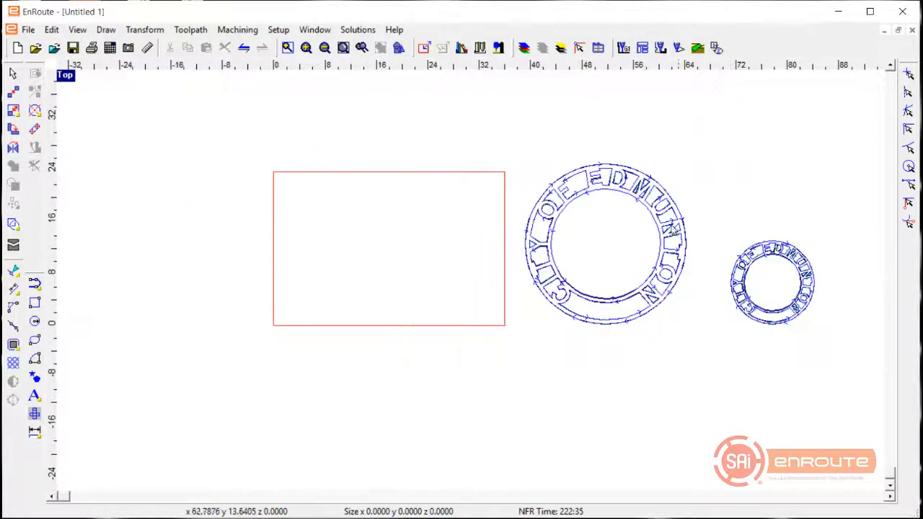
# Move the small ring into the centre of the large ring so that the two nest concentrically
pyautogui.moveTo(721, 209); pyautogui.dragTo(874, 370)
pyautogui.moveTo(772, 287); pyautogui.dragTo(604, 249)
pyautogui.click(339, 233)
pyautogui.scroll(4, 289, 238)
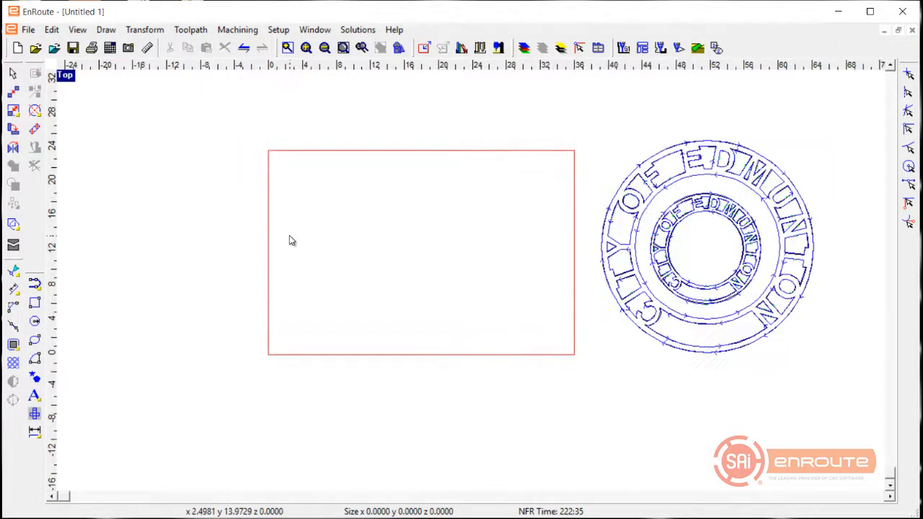
# Import the black "THE CITY OF Edmonton" logo image from the desktop onto the plate
pyautogui.moveTo(423, 210); pyautogui.dragTo(353, 228, button='middle')
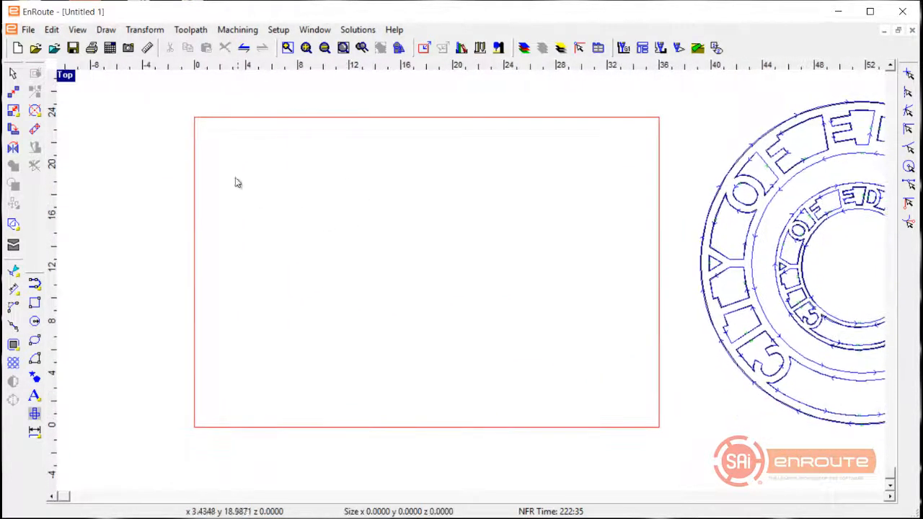
pyautogui.click(55, 48)
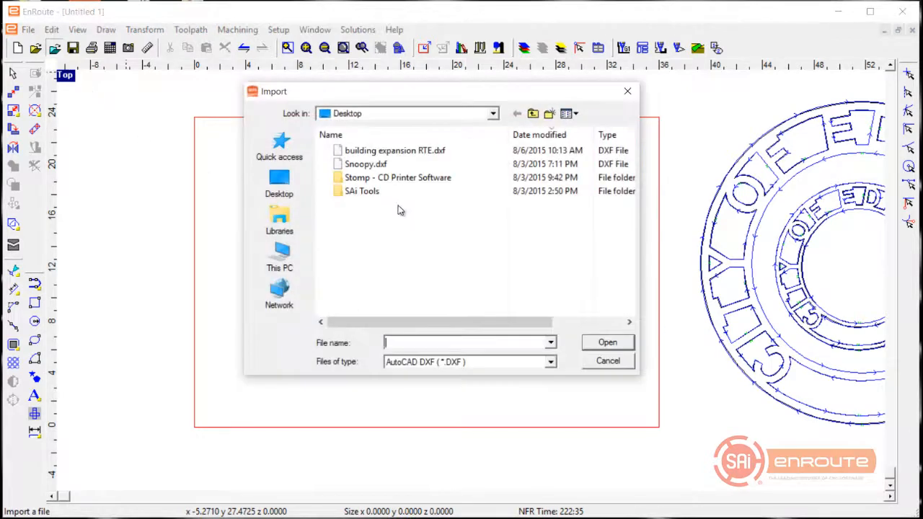
pyautogui.click(279, 184)
pyautogui.click(402, 194)
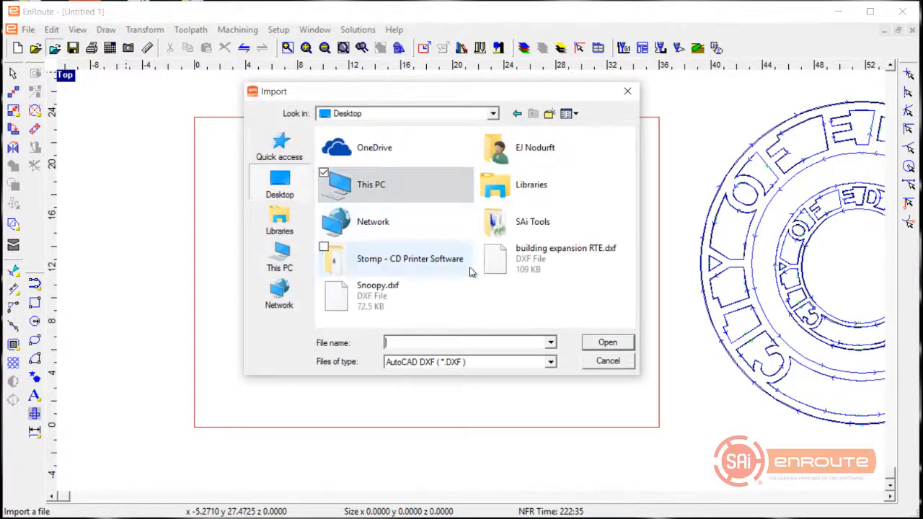
pyautogui.click(403, 363)
pyautogui.scroll(1, 405, 374)
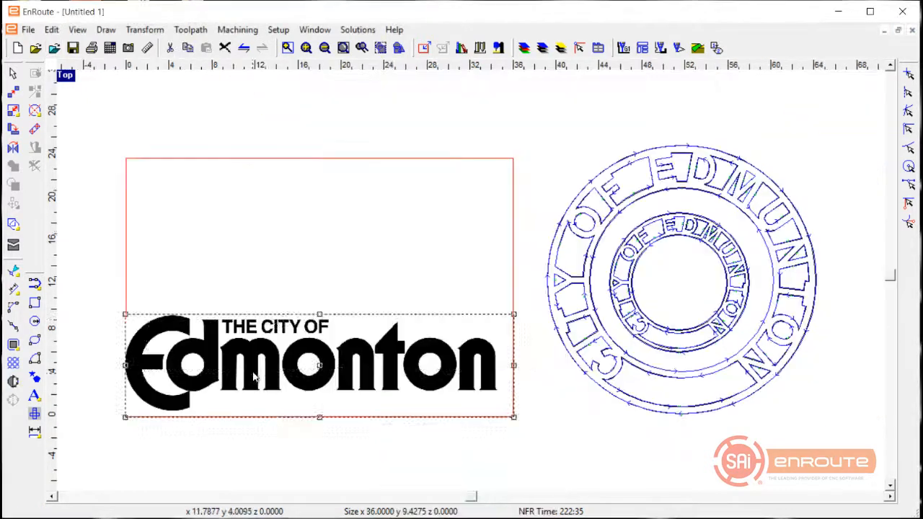
# Move the logo image up on the plate and vectorize it using Enhanced curves with automatic cleanup
pyautogui.moveTo(253, 371); pyautogui.dragTo(251, 294)
pyautogui.scroll(2, 192, 332)
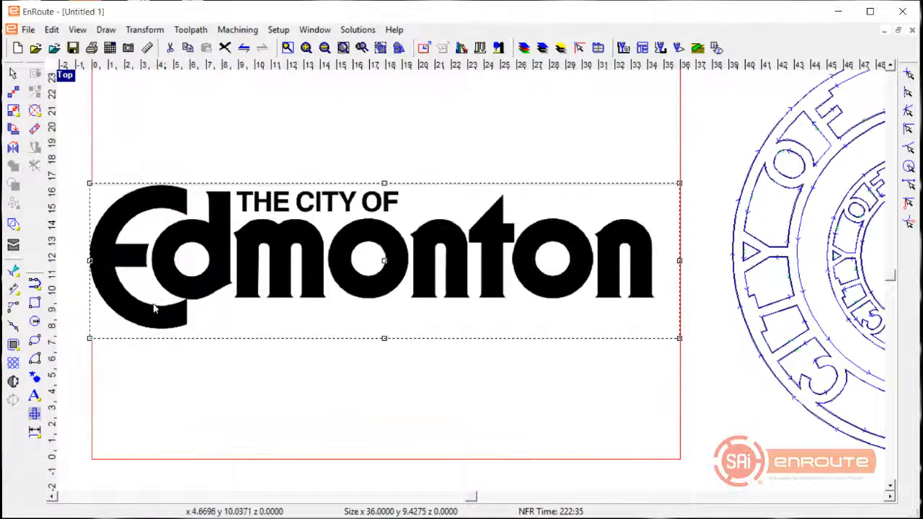
pyautogui.click(13, 381)
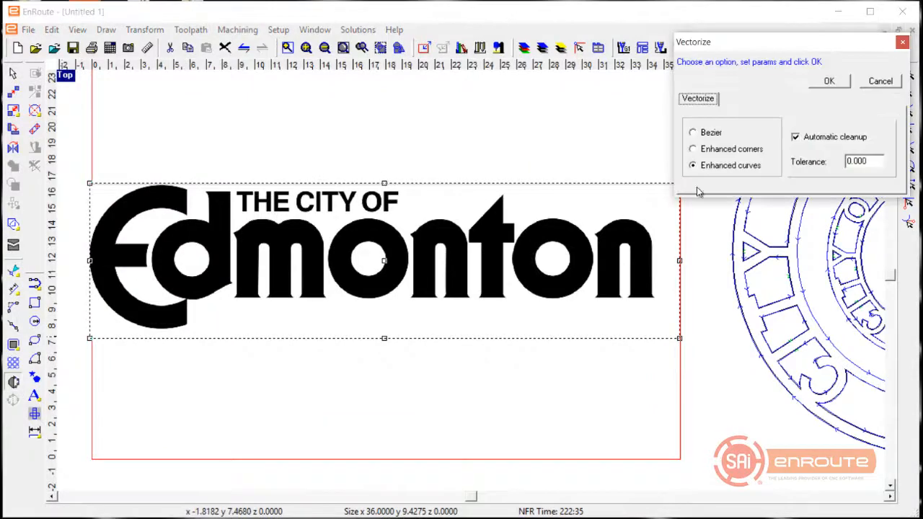
pyautogui.click(831, 81)
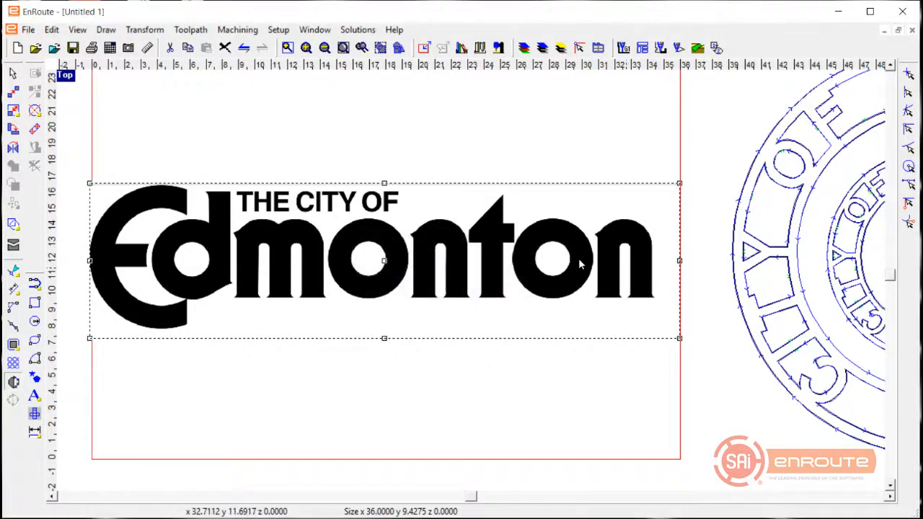
pyautogui.scroll(-1, 362, 268)
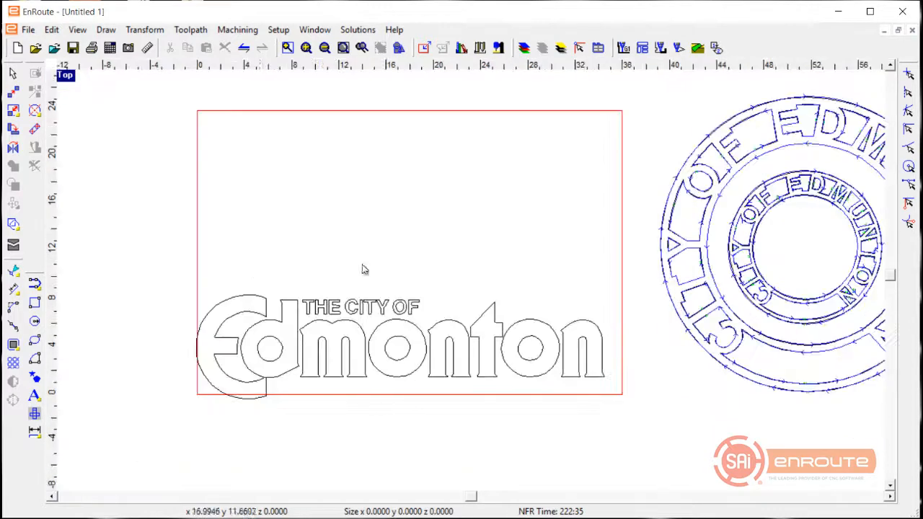
# Scale the vectorized logo proportionally to about 29.3 wide by 7.5 high and move it up into the middle of the plate
pyautogui.moveTo(151, 255); pyautogui.dragTo(610, 420)
pyautogui.scroll(1, 602, 332)
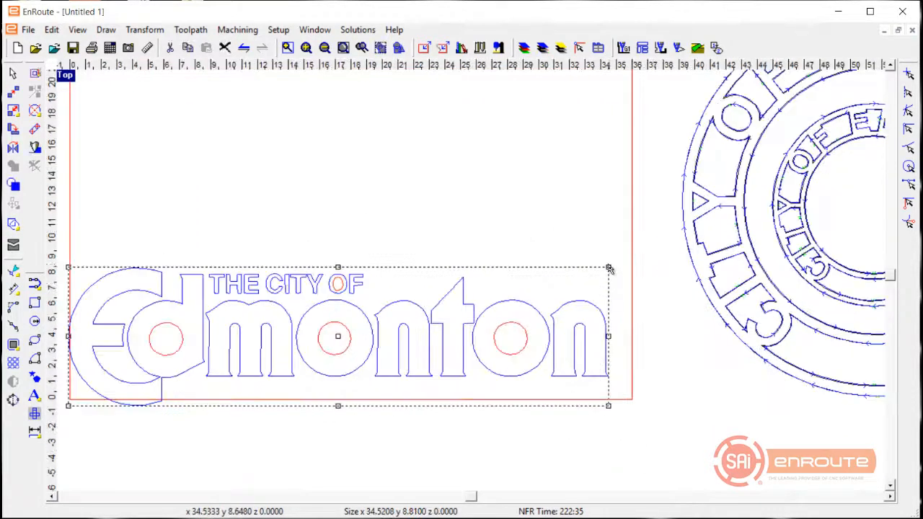
pyautogui.moveTo(609, 269); pyautogui.dragTo(527, 287)
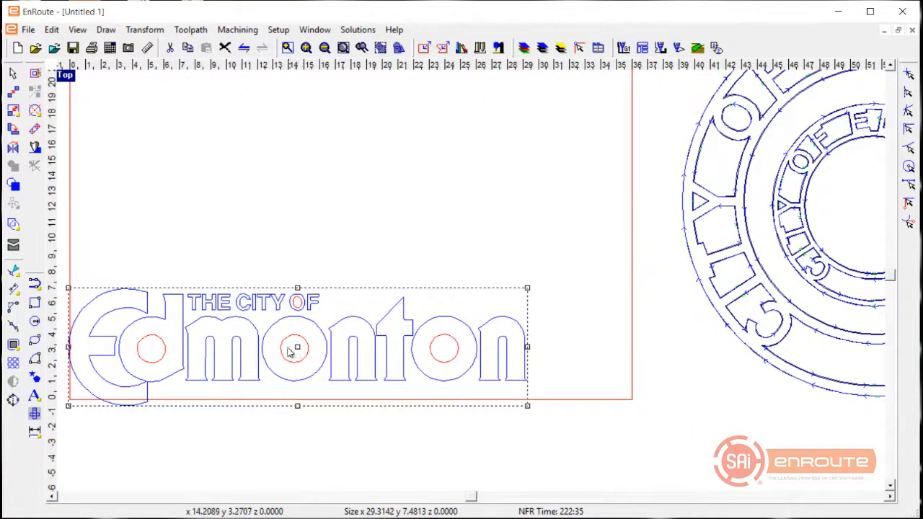
pyautogui.moveTo(297, 349); pyautogui.dragTo(399, 265)
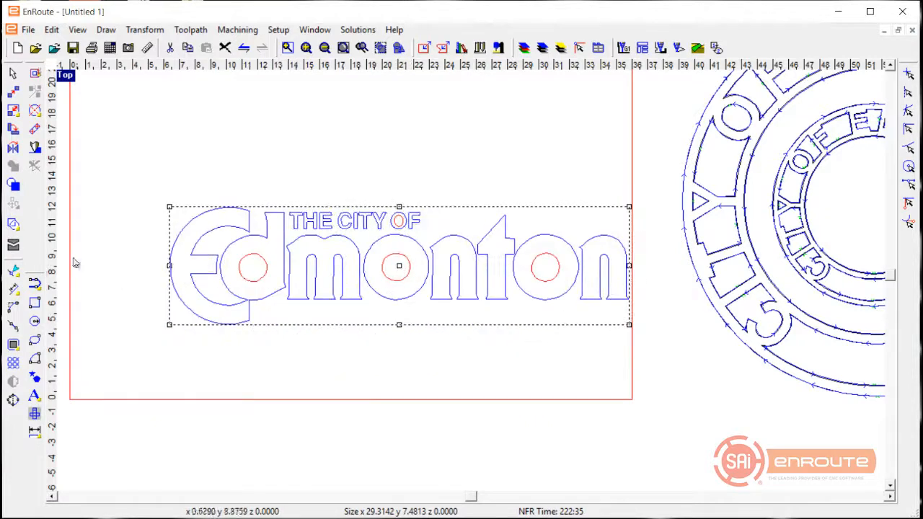
# Delete the small "THE CITY OF" lettering above the word Edmonton
pyautogui.click(220, 167)
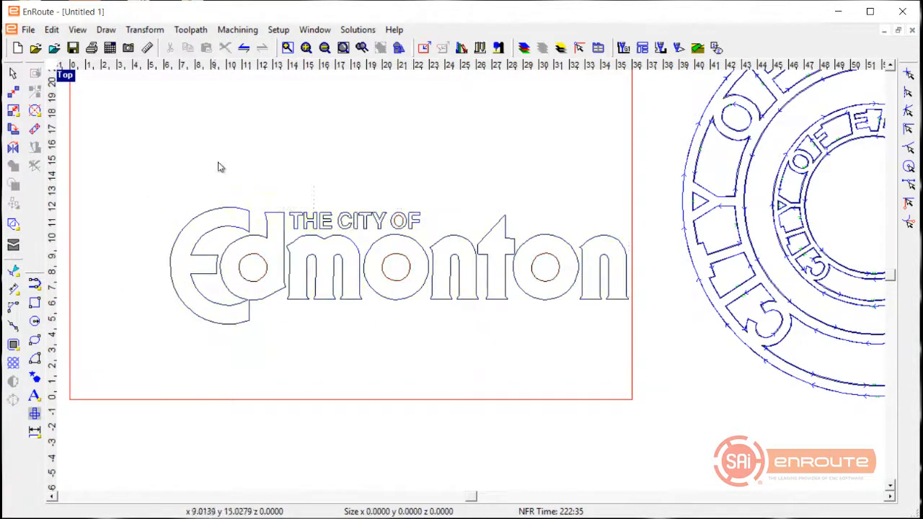
pyautogui.moveTo(237, 163); pyautogui.dragTo(426, 241)
pyautogui.press('Delete')
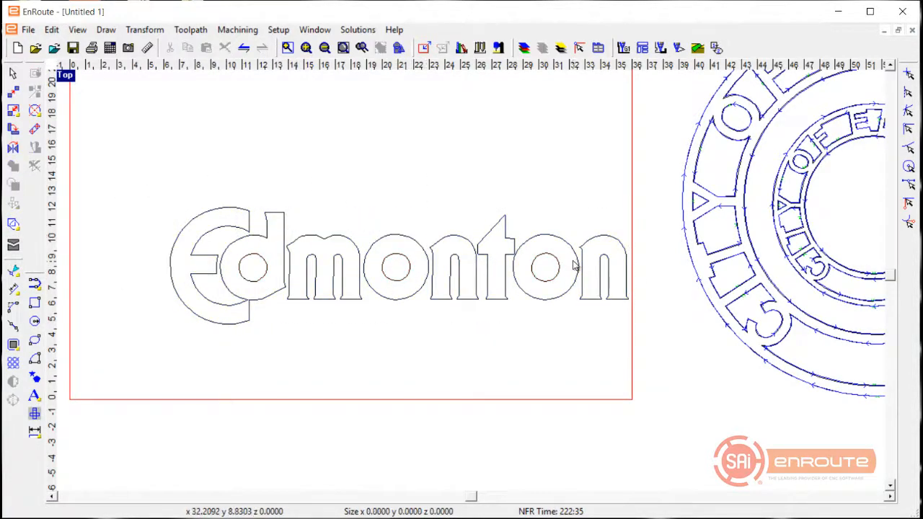
pyautogui.scroll(3, 573, 264)
pyautogui.scroll(-3, 536, 284)
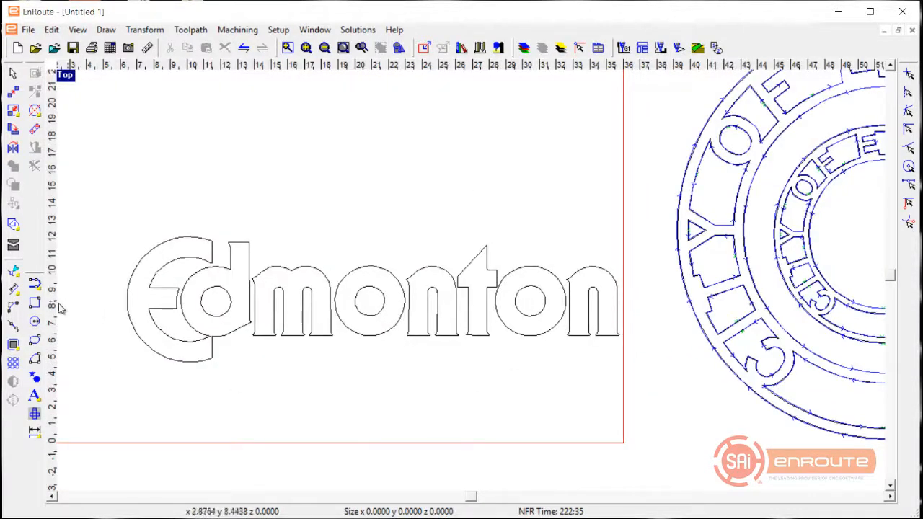
# Draw a thin rectangle about 24 wide by 0.5 high along the letters' baseline, overlapping them from the last "n" to the "d"
pyautogui.click(35, 304)
pyautogui.scroll(4, 562, 324)
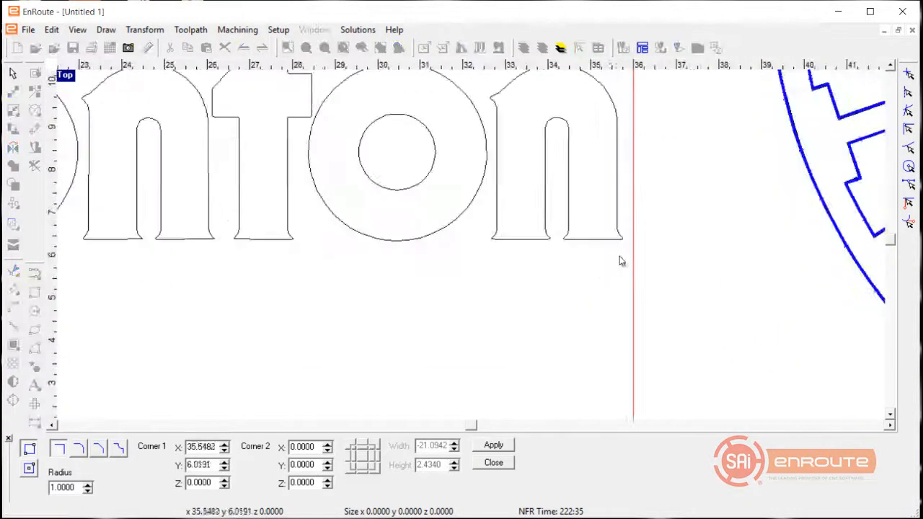
pyautogui.click(626, 257)
pyautogui.scroll(-3, 455, 316)
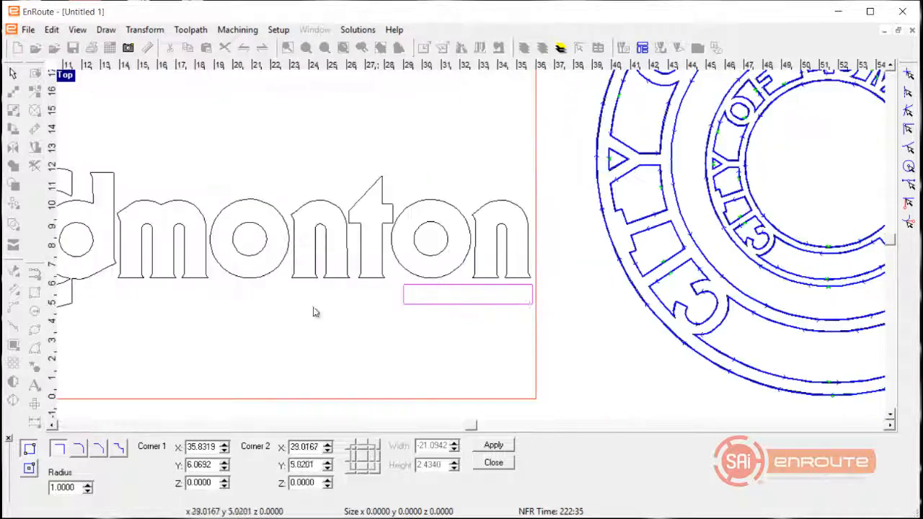
pyautogui.scroll(1, 314, 312)
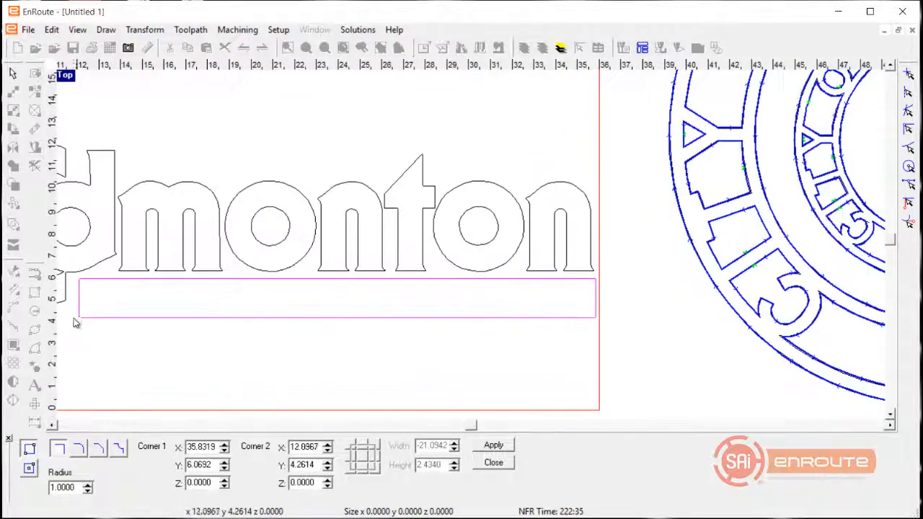
pyautogui.click(75, 269)
pyautogui.press('Escape')
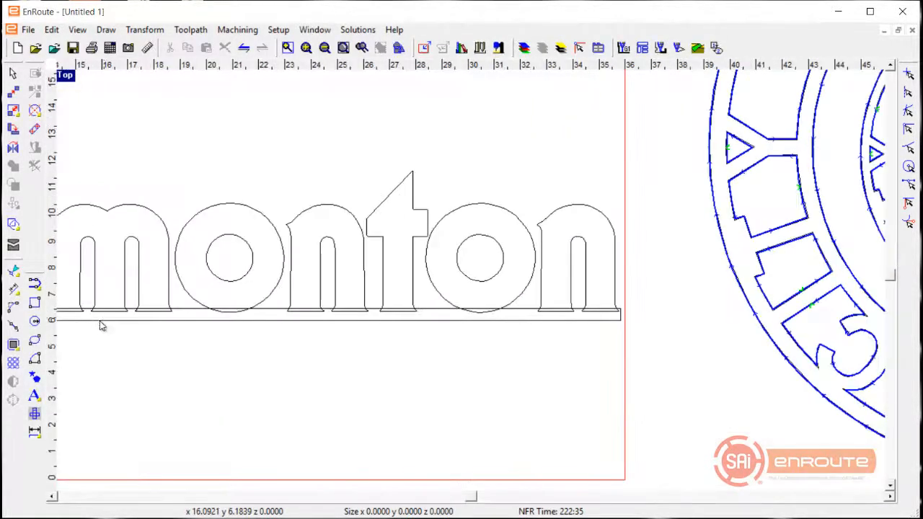
# Edit the points at the E's lower inner tip, pulling it slightly away from the d to widen their connection
pyautogui.scroll(4, 104, 325)
pyautogui.scroll(-5, 523, 352)
pyautogui.scroll(6, 404, 330)
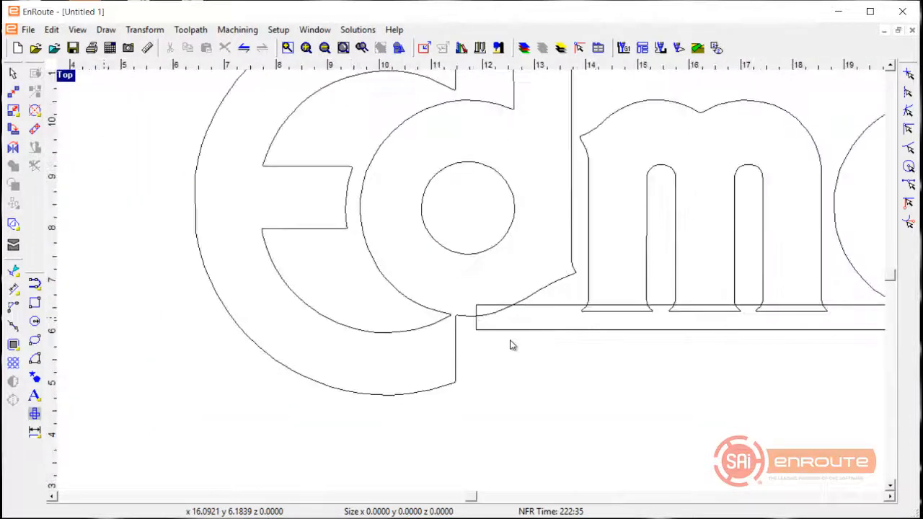
pyautogui.scroll(5, 455, 325)
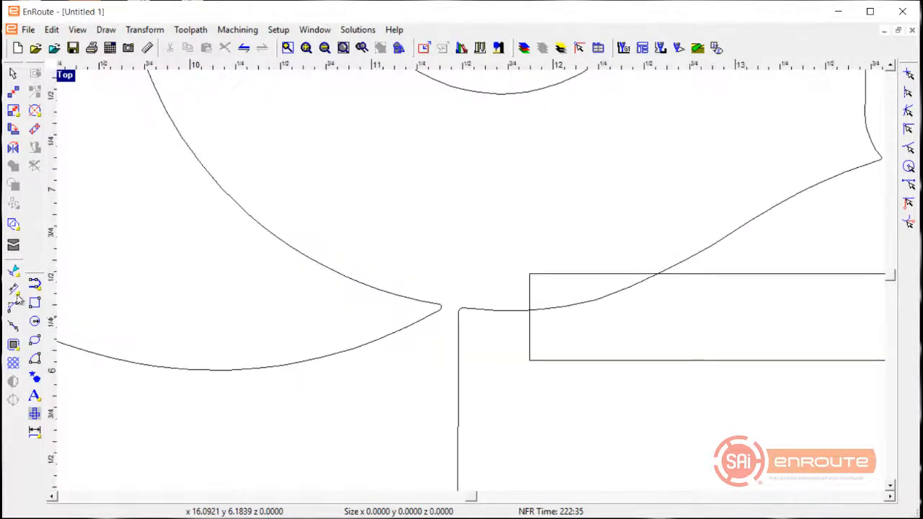
pyautogui.click(12, 271)
pyautogui.click(406, 325)
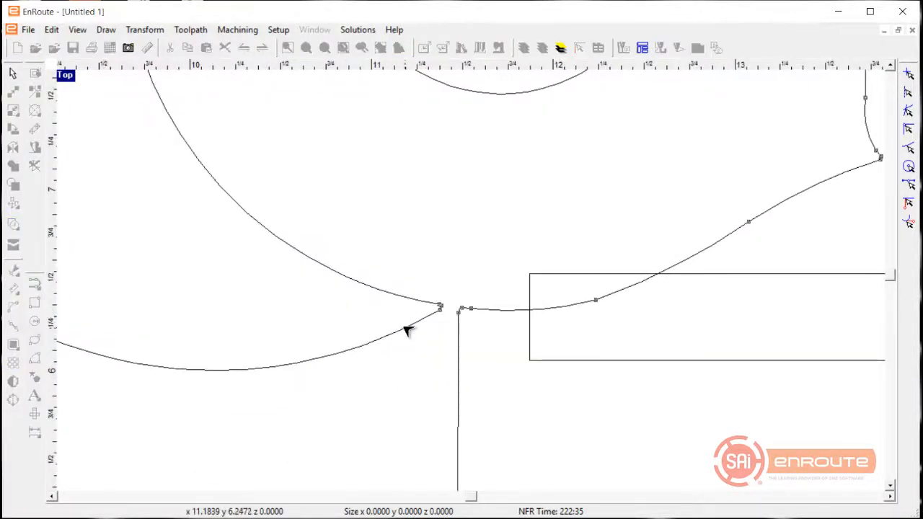
pyautogui.moveTo(440, 307); pyautogui.dragTo(427, 306)
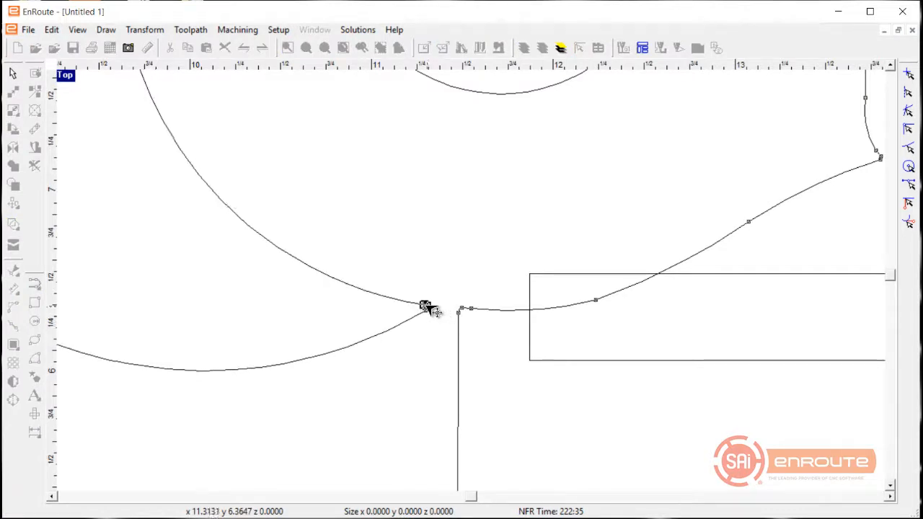
pyautogui.click(401, 259)
pyautogui.rightClick(403, 257)
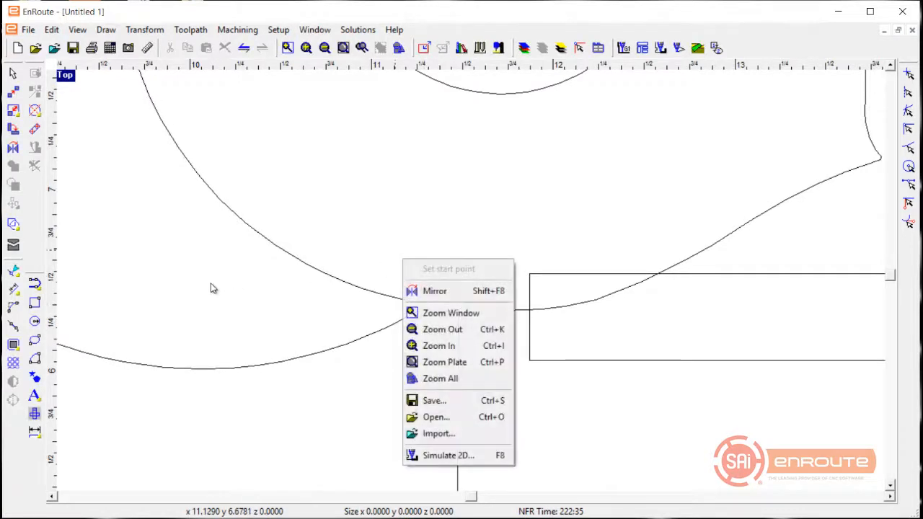
pyautogui.click(194, 297)
pyautogui.scroll(-5, 160, 300)
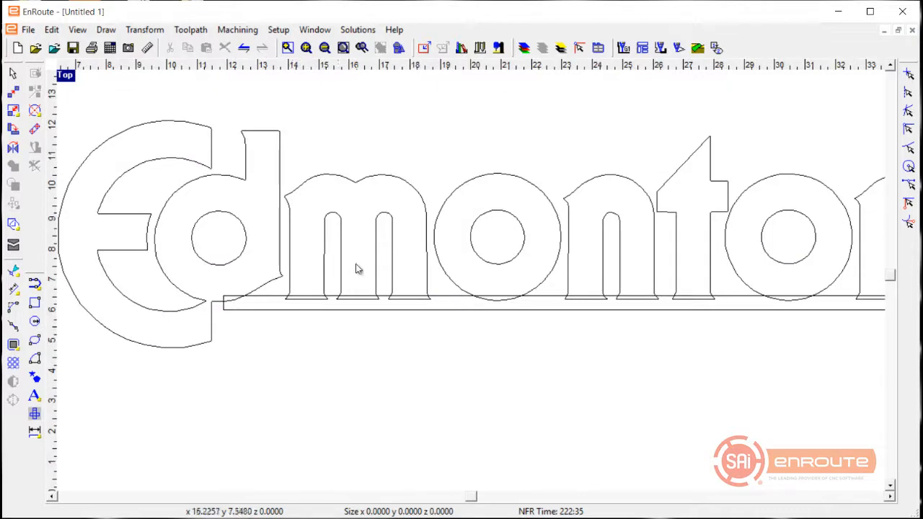
# Merge all the Edmonton letters and the baseline bar into one joined outline
pyautogui.scroll(-3, 326, 262)
pyautogui.moveTo(199, 183)
pyautogui.mouseDown()
pyautogui.moveTo(623, 363)
pyautogui.moveTo(606, 365)
pyautogui.mouseUp()
pyautogui.click(13, 224)
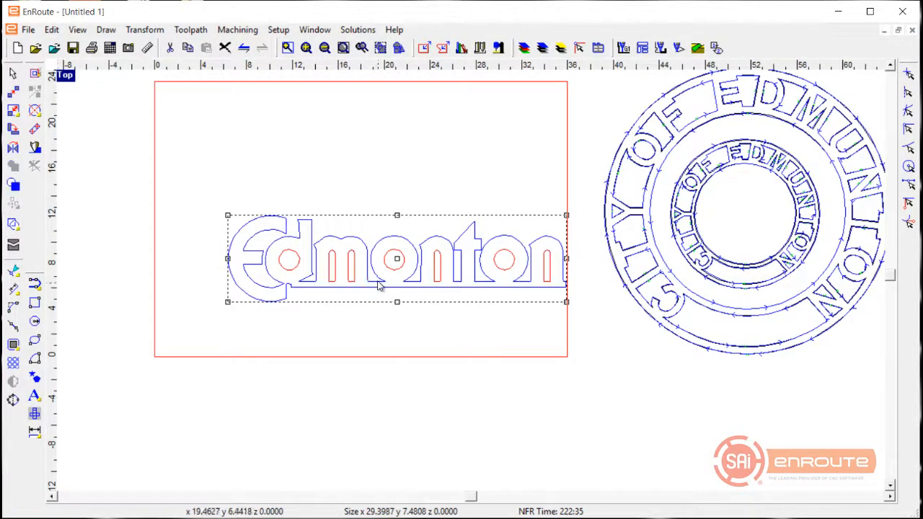
# Examine the merged Edmonton outline, checking how the letters, their inner openings and the baseline bar connect
pyautogui.scroll(2, 392, 277)
pyautogui.scroll(1, 392, 278)
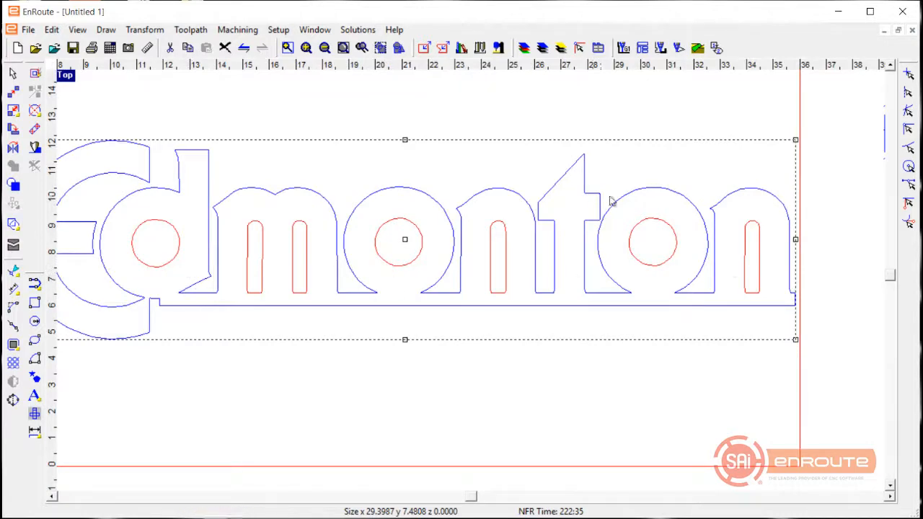
pyautogui.click(468, 363)
pyautogui.scroll(-2, 482, 365)
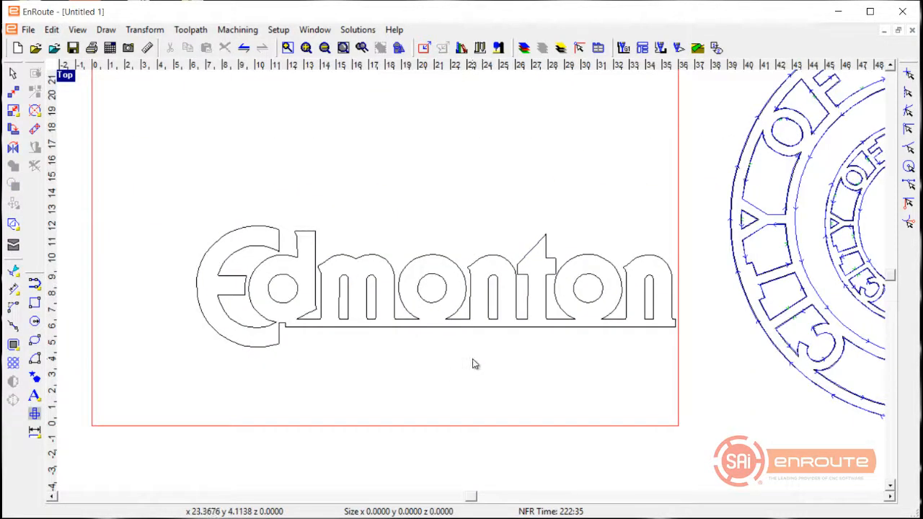
pyautogui.scroll(3, 419, 305)
pyautogui.scroll(-2, 291, 265)
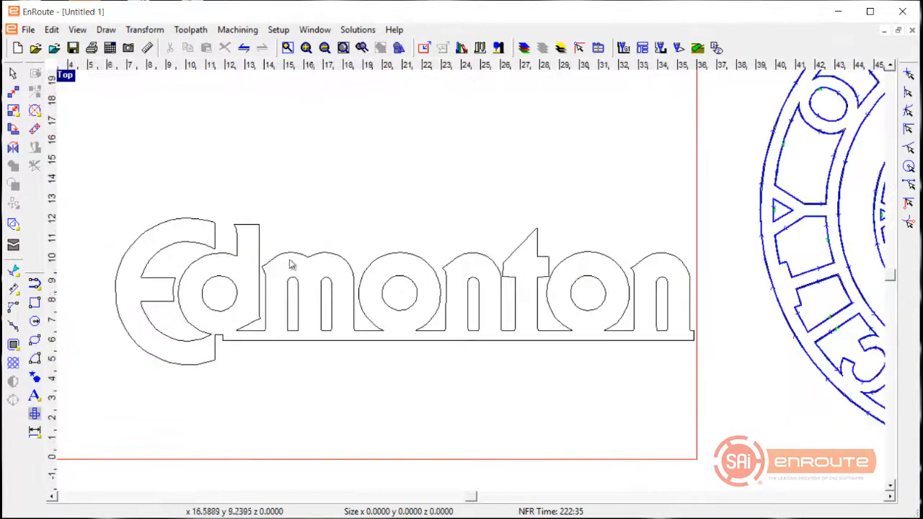
pyautogui.moveTo(142, 218); pyautogui.dragTo(728, 421)
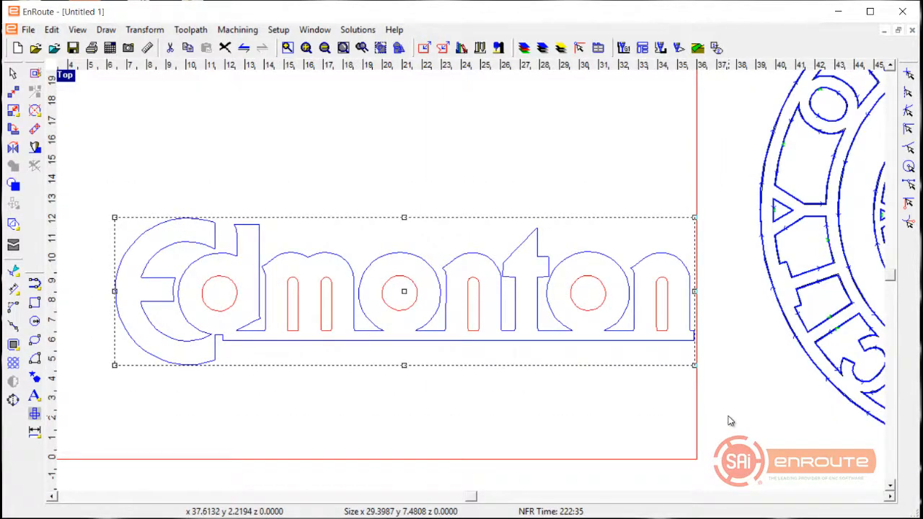
pyautogui.click(422, 394)
pyautogui.scroll(-2, 353, 392)
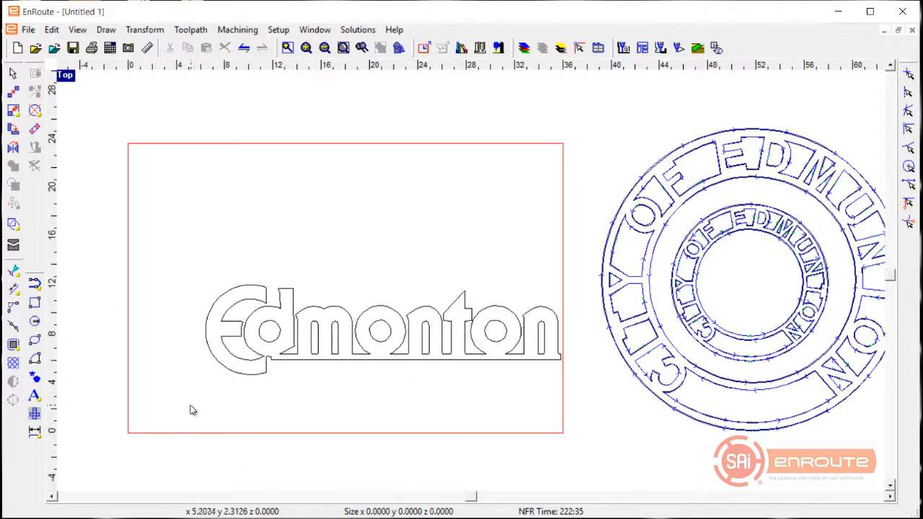
# Try to move the merged logo, and undo both the move and the merge of letters and bar
pyautogui.moveTo(148, 226); pyautogui.dragTo(603, 420)
pyautogui.moveTo(383, 332); pyautogui.dragTo(295, 303)
pyautogui.hotkey('ctrl', 'z')
pyautogui.hotkey('ctrl', 'z')
pyautogui.hotkey('ctrl', 'z')
pyautogui.hotkey('ctrl', 'z')
pyautogui.hotkey('ctrl', 'z')
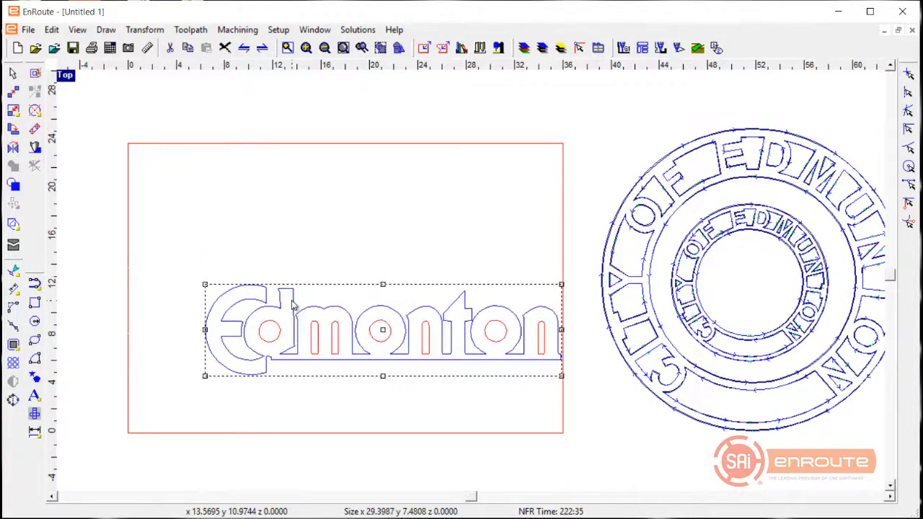
pyautogui.hotkey('ctrl', 'z')
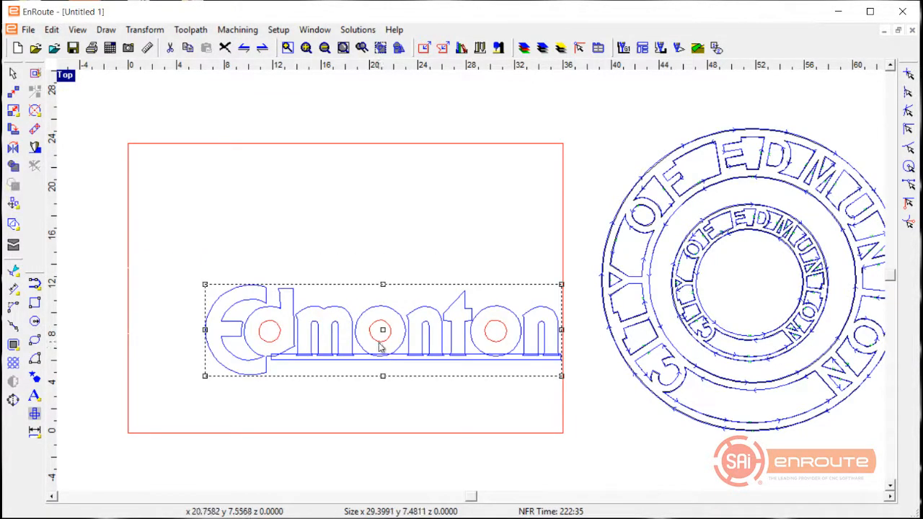
# Place a copy of the unmerged logo at the plate's upper edge and merge the original's letters with its bar
pyautogui.keyDown('ctrl'); pyautogui.keyDown('shift'); pyautogui.moveTo(383, 330); pyautogui.dragTo(375, 189); pyautogui.keyUp('shift'); pyautogui.keyUp('ctrl')
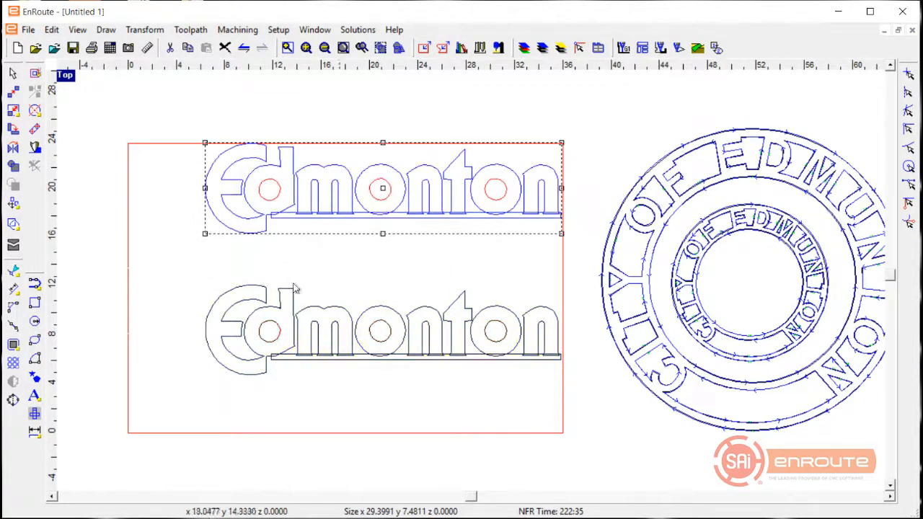
pyautogui.moveTo(193, 267); pyautogui.dragTo(598, 443)
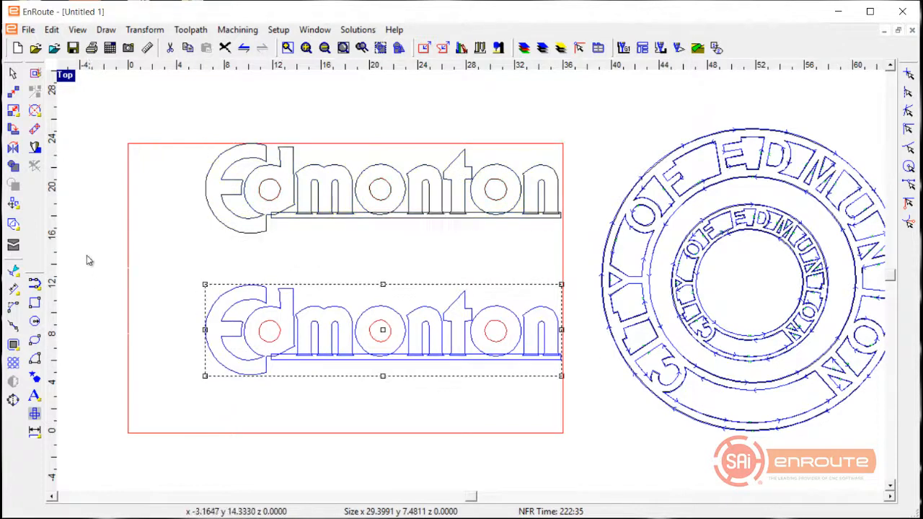
pyautogui.click(13, 224)
# Move the merged Edmonton logo off the plate, just below its lower edge
pyautogui.moveTo(385, 331); pyautogui.dragTo(426, 476)
pyautogui.scroll(-1, 345, 249)
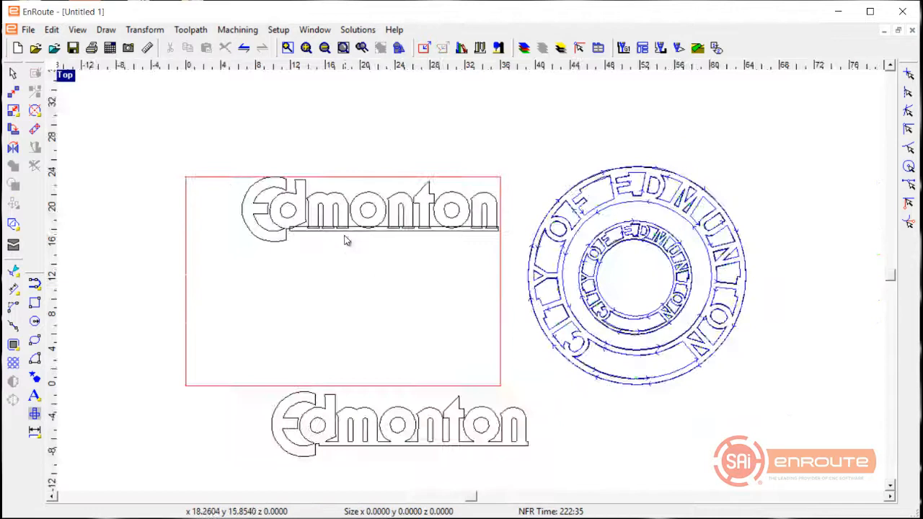
# Delete the long baseline bar beneath the unmerged Edmonton lettering on the plate
pyautogui.click(294, 231)
pyautogui.click(343, 299)
pyautogui.click(296, 231)
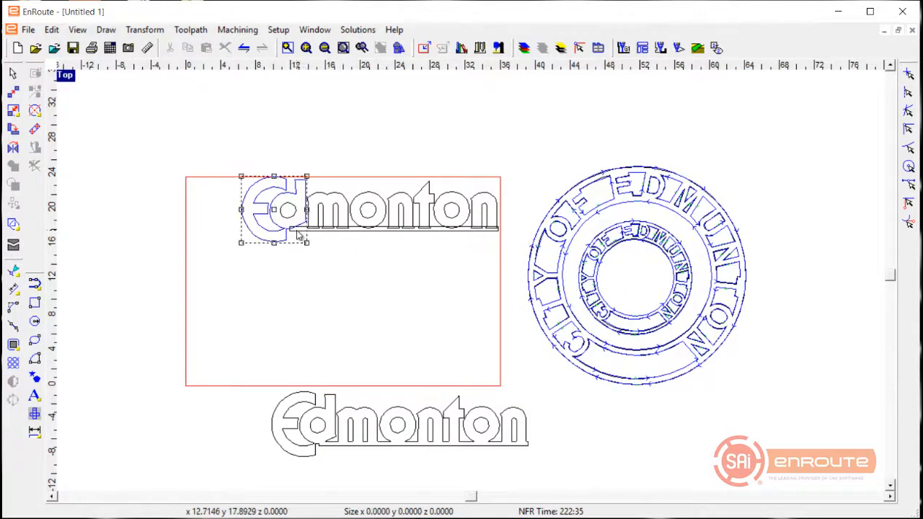
pyautogui.click(328, 282)
pyautogui.scroll(2, 479, 264)
pyautogui.click(511, 211)
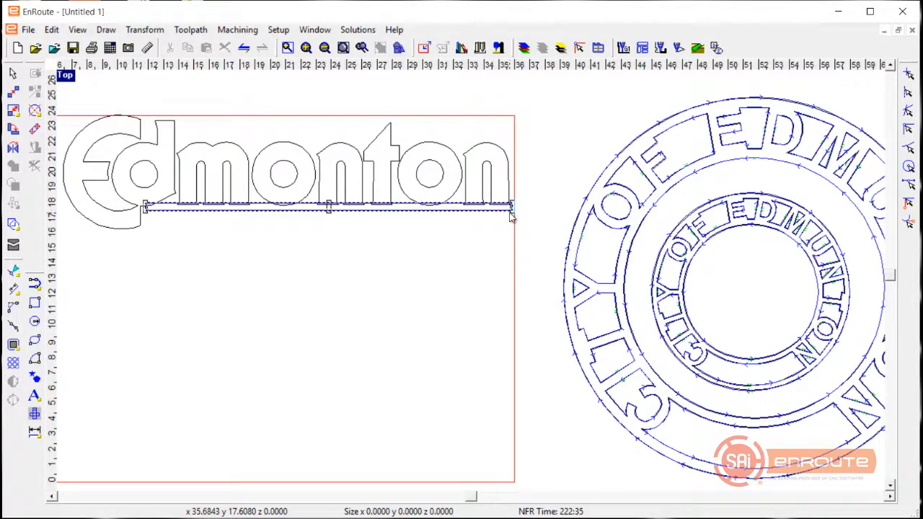
pyautogui.click(476, 292)
# Move the whole Edmonton lettering from the plate's upper edge down into the plate's lower half
pyautogui.scroll(-1, 476, 293)
pyautogui.scroll(-2, 475, 292)
pyautogui.moveTo(241, 179); pyautogui.dragTo(513, 282)
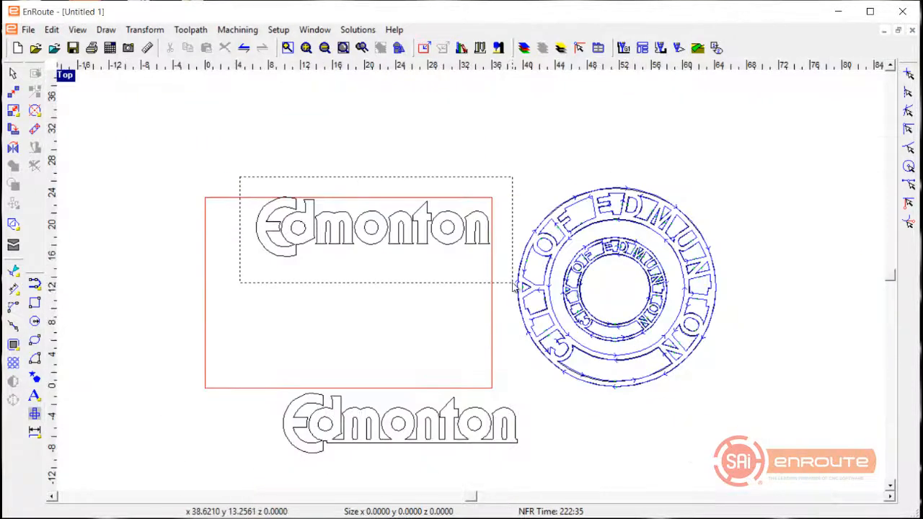
pyautogui.moveTo(374, 238); pyautogui.dragTo(344, 329)
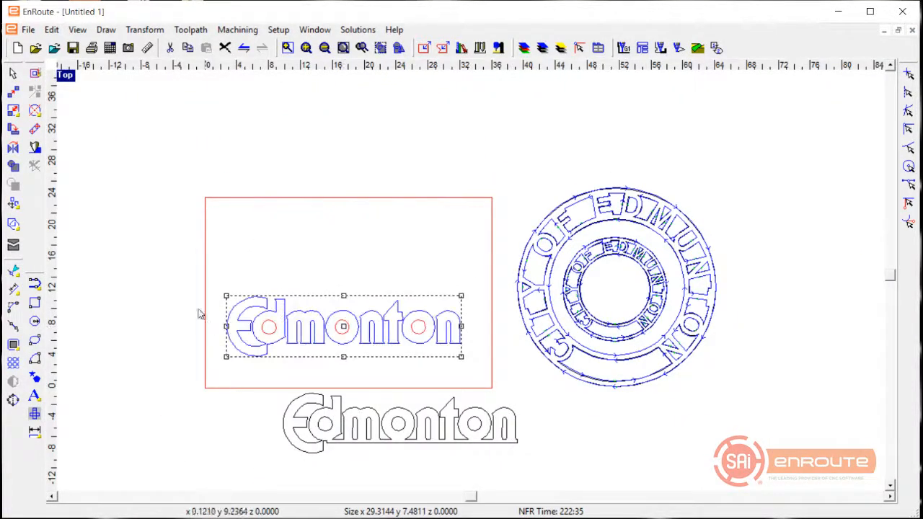
# Draw a rectangle about 32.2 by 11 around the Edmonton lettering and select it together with the letters
pyautogui.click(36, 303)
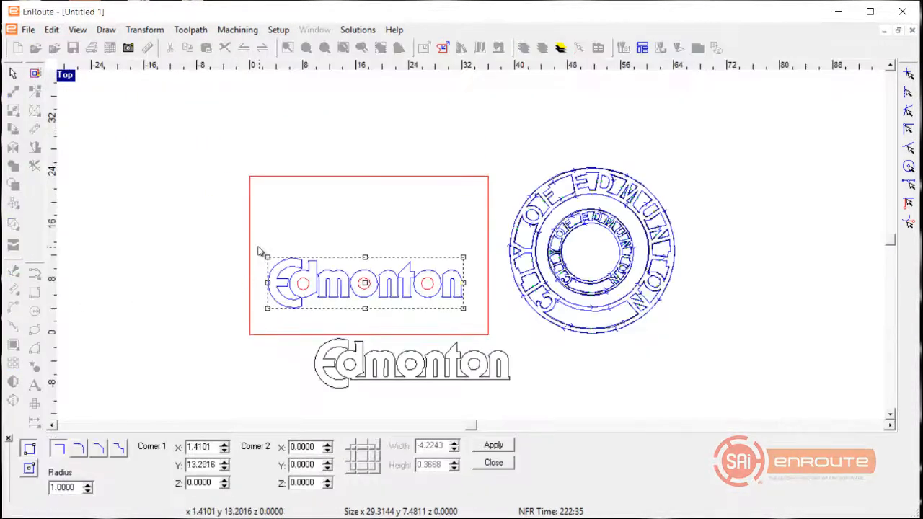
pyautogui.moveTo(259, 245)
pyautogui.mouseDown()
pyautogui.moveTo(483, 328)
pyautogui.moveTo(472, 317)
pyautogui.mouseUp()
pyautogui.press('Escape')
pyautogui.moveTo(200, 262); pyautogui.dragTo(487, 381)
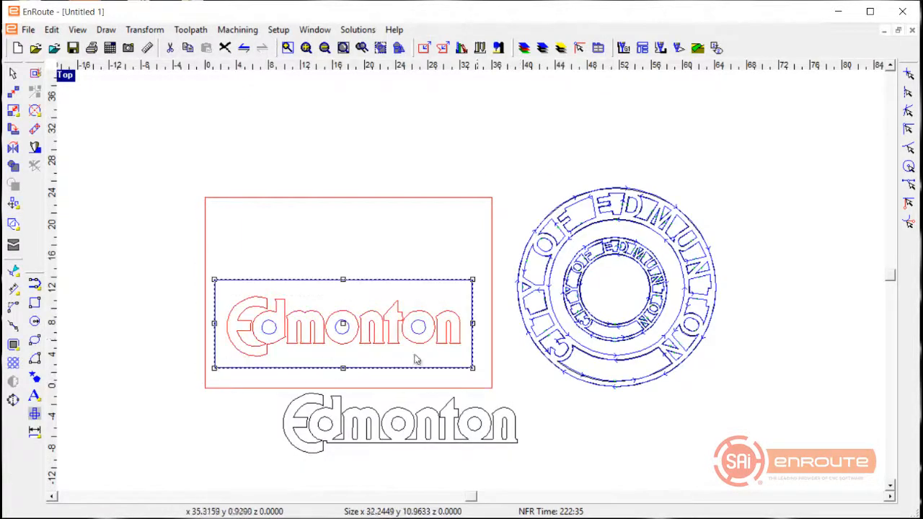
# Draw a closed, slanted bridge shape about 1 by 2.5 from inside the last o's opening to just beyond its upper outline
pyautogui.scroll(2, 303, 280)
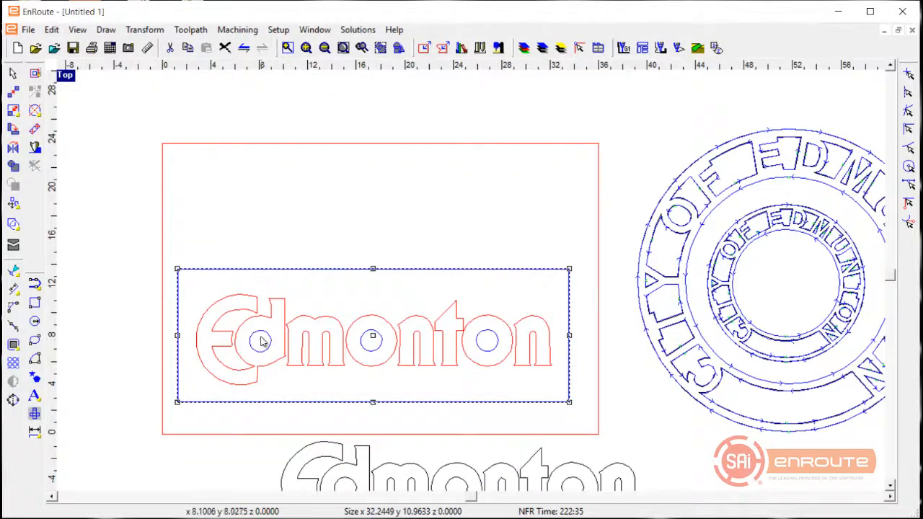
pyautogui.scroll(3, 474, 354)
pyautogui.scroll(-1, 433, 336)
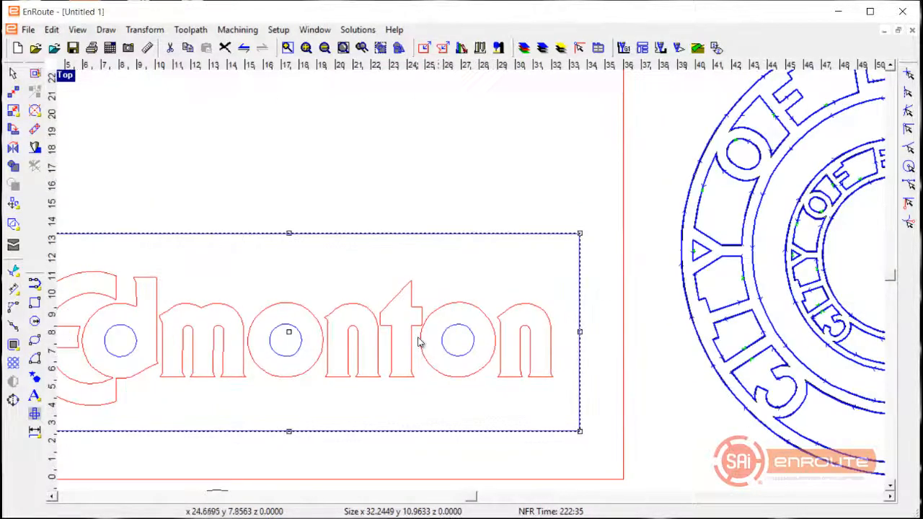
pyautogui.scroll(2, 422, 340)
pyautogui.scroll(-2, 490, 349)
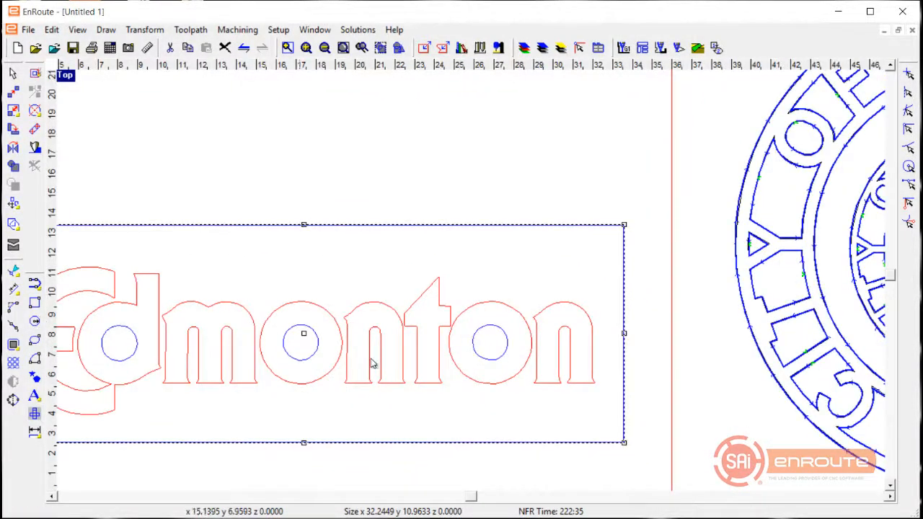
pyautogui.scroll(4, 481, 343)
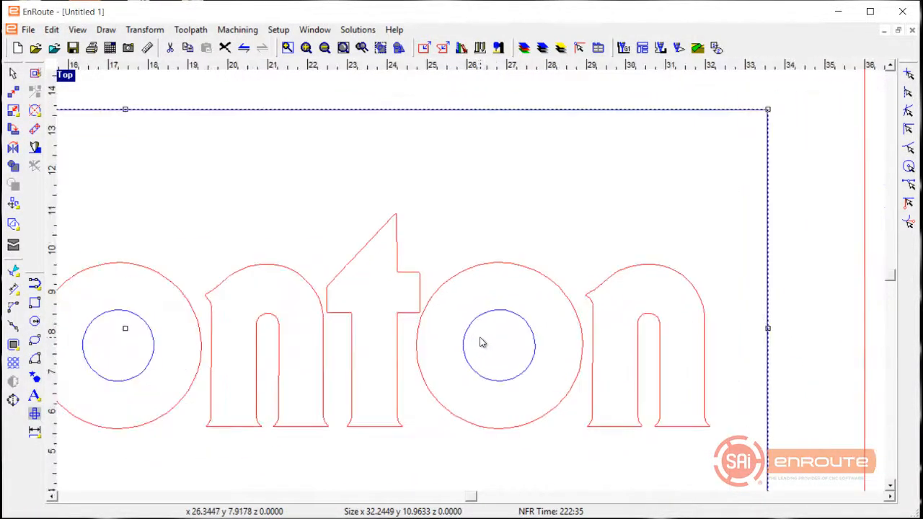
pyautogui.click(35, 287)
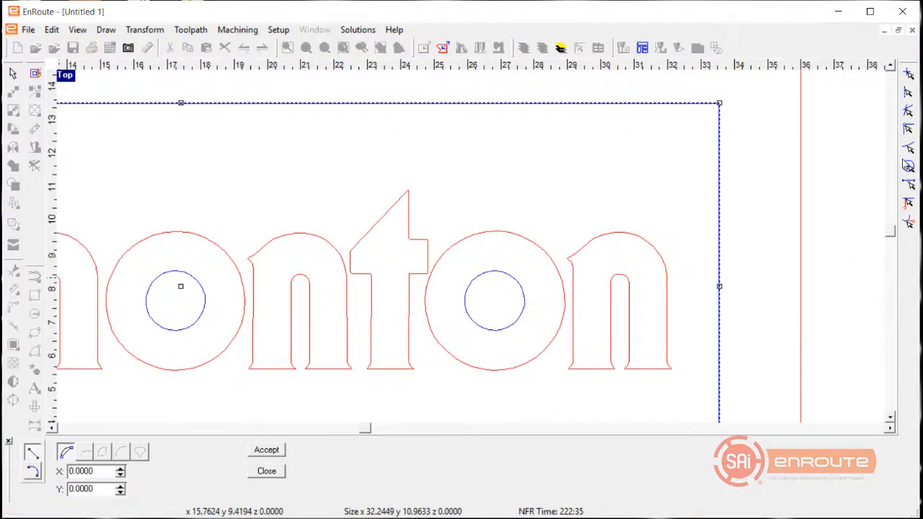
pyautogui.click(518, 231)
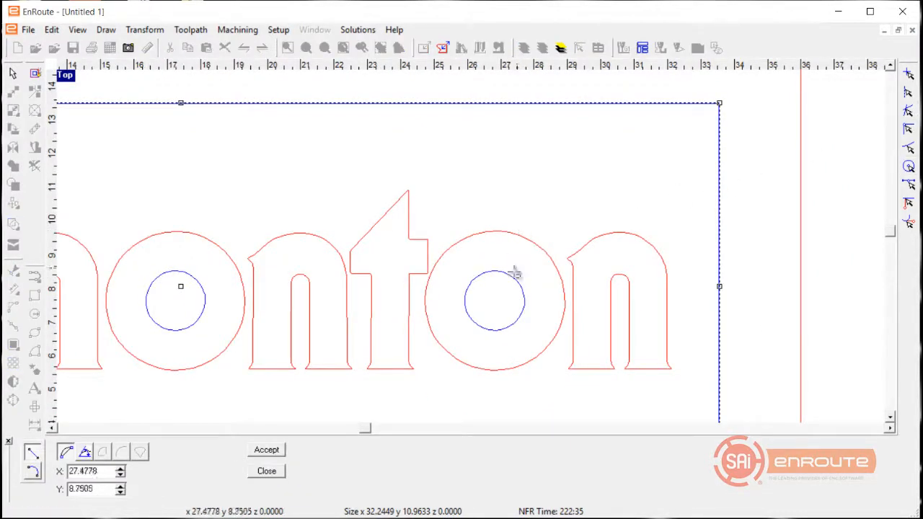
pyautogui.click(504, 288)
pyautogui.click(487, 288)
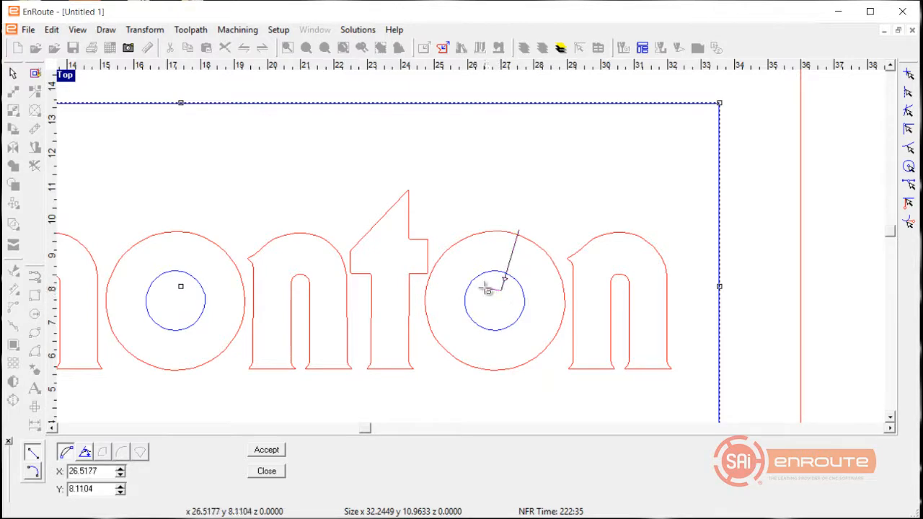
pyautogui.click(499, 211)
pyautogui.click(518, 230)
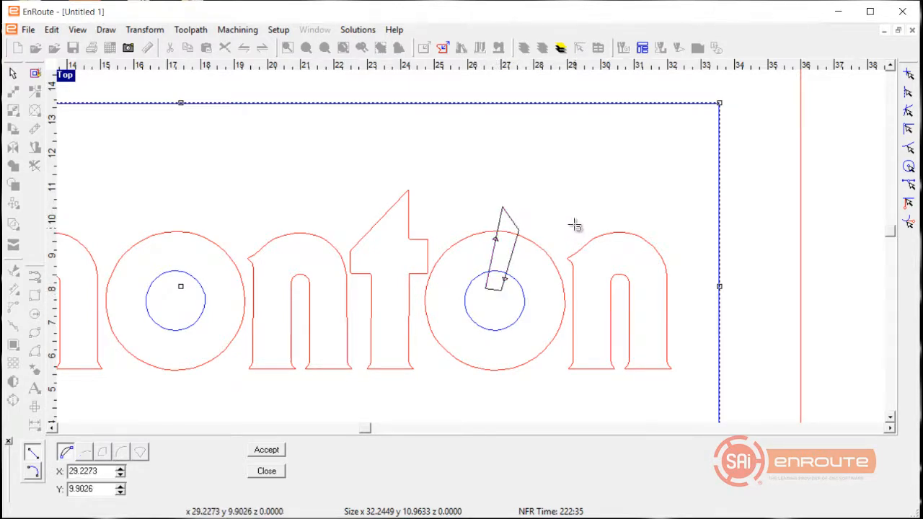
pyautogui.scroll(-2, 581, 216)
pyautogui.press('Escape')
# Copy the slanted bridge shape onto the rings of the d and the first o
pyautogui.click(570, 250)
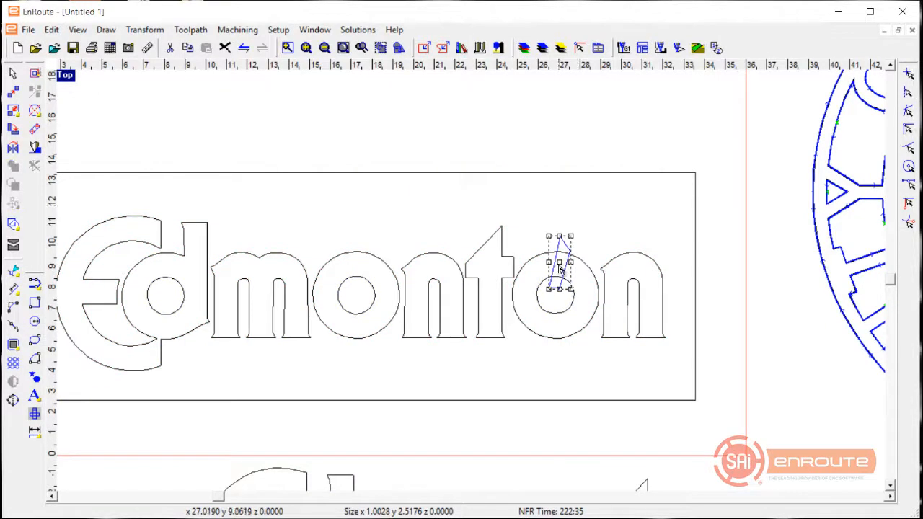
pyautogui.keyDown('ctrl'); pyautogui.moveTo(559, 263); pyautogui.dragTo(169, 268); pyautogui.keyUp('ctrl')
pyautogui.click(271, 269)
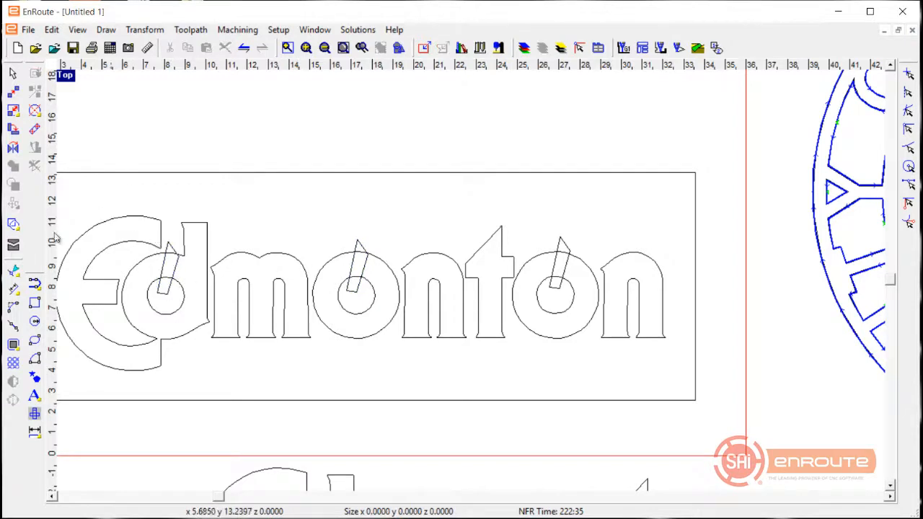
# Trim by boundaries, using all boundaries, so each bridge connects the inner and outer contours of the d and both o's
pyautogui.moveTo(13, 288); pyautogui.dragTo(58, 302)
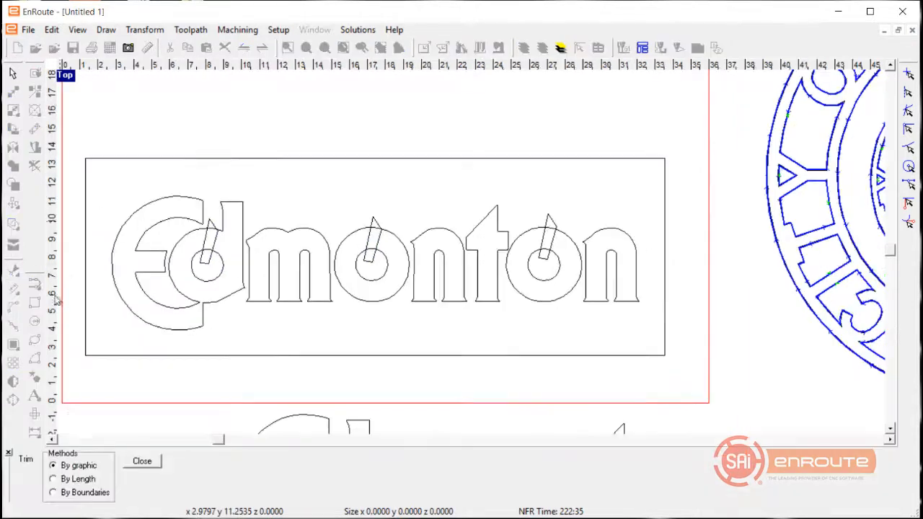
pyautogui.click(53, 493)
pyautogui.click(207, 466)
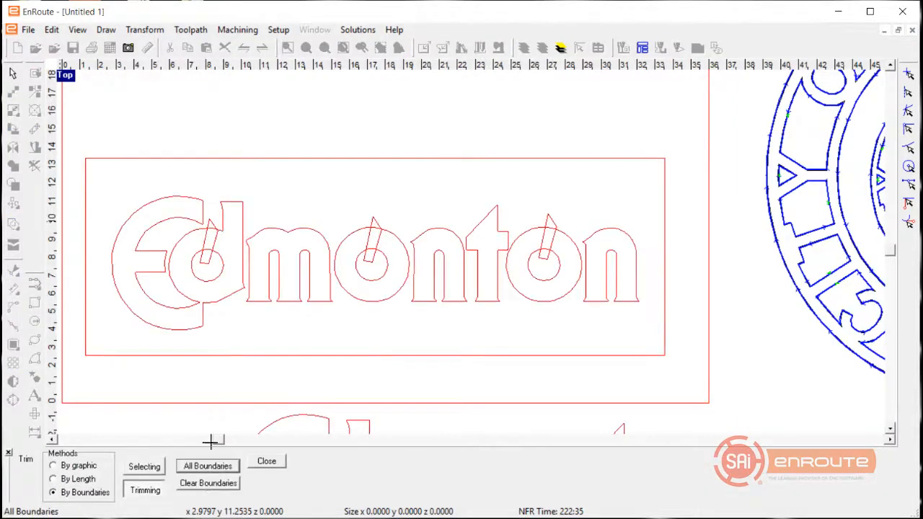
pyautogui.scroll(3, 187, 258)
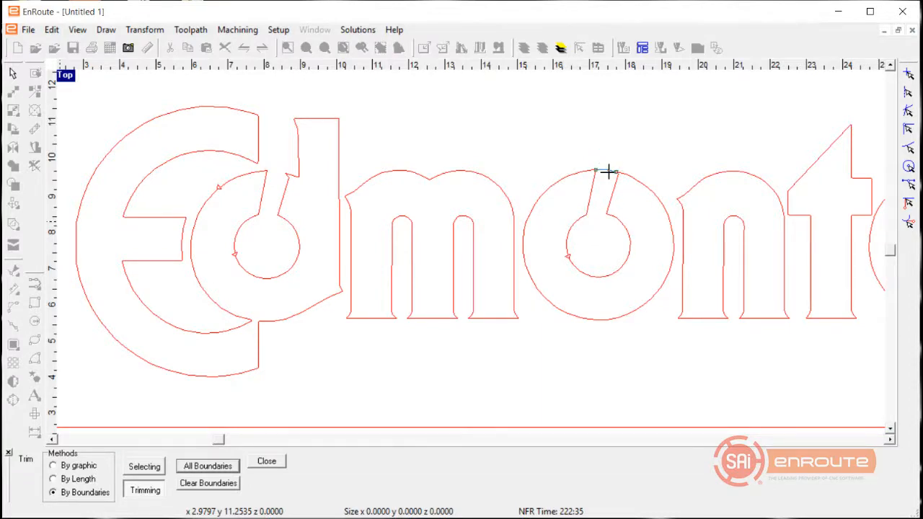
pyautogui.scroll(-3, 418, 202)
pyautogui.scroll(2, 603, 181)
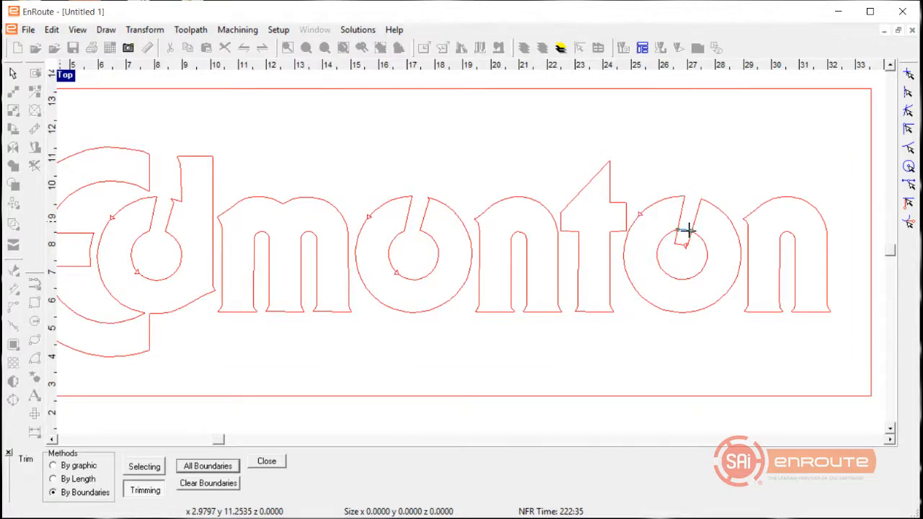
pyautogui.press('Escape')
pyautogui.scroll(-2, 635, 264)
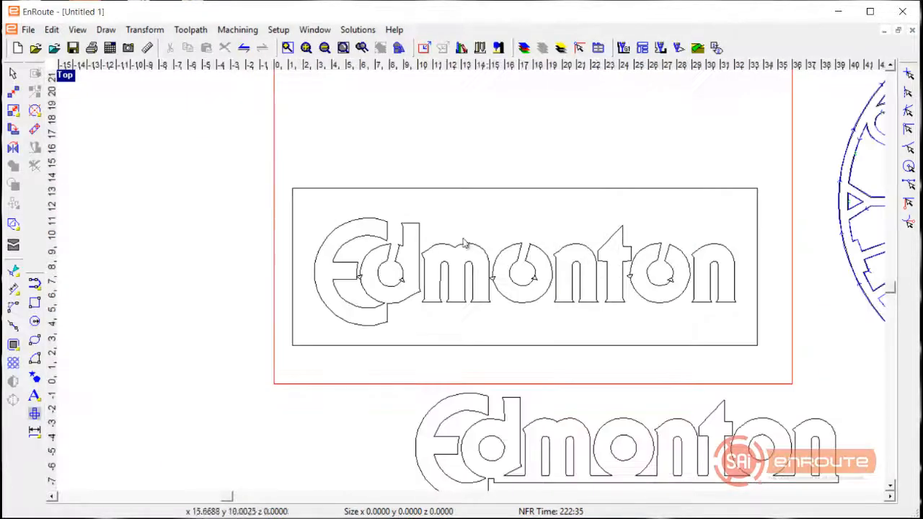
# Join the trimmed segments of the d and both o's into closed contours, and check the lettering and rectangle by selecting them
pyautogui.moveTo(223, 155); pyautogui.dragTo(811, 375)
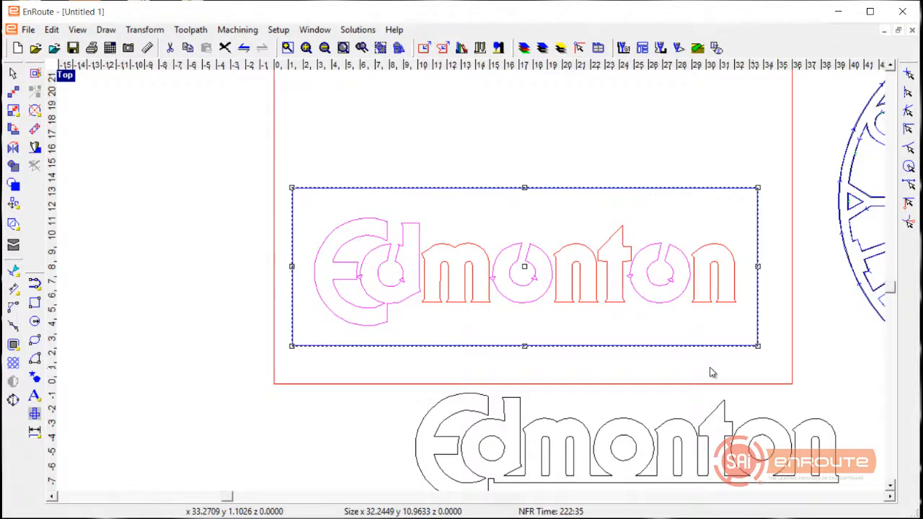
pyautogui.hotkey('ctrl', 'j')
pyautogui.click(830, 87)
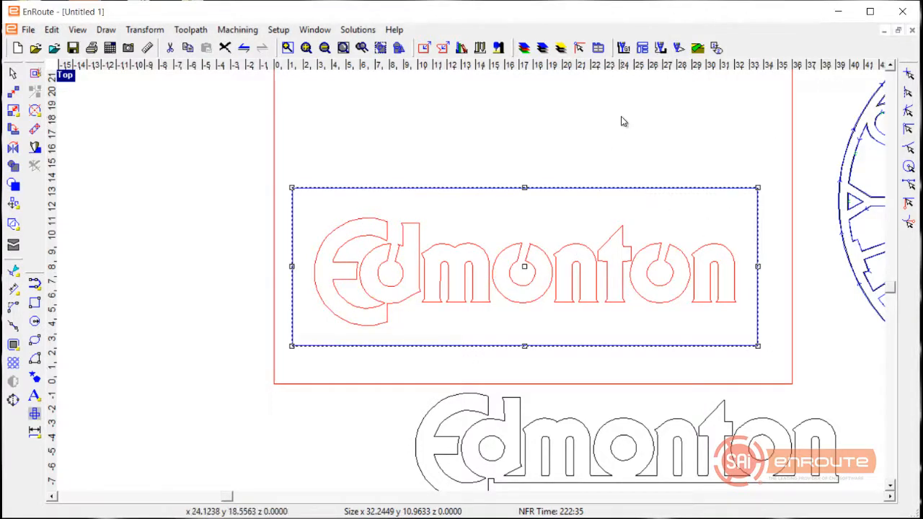
pyautogui.click(620, 117)
pyautogui.click(350, 188)
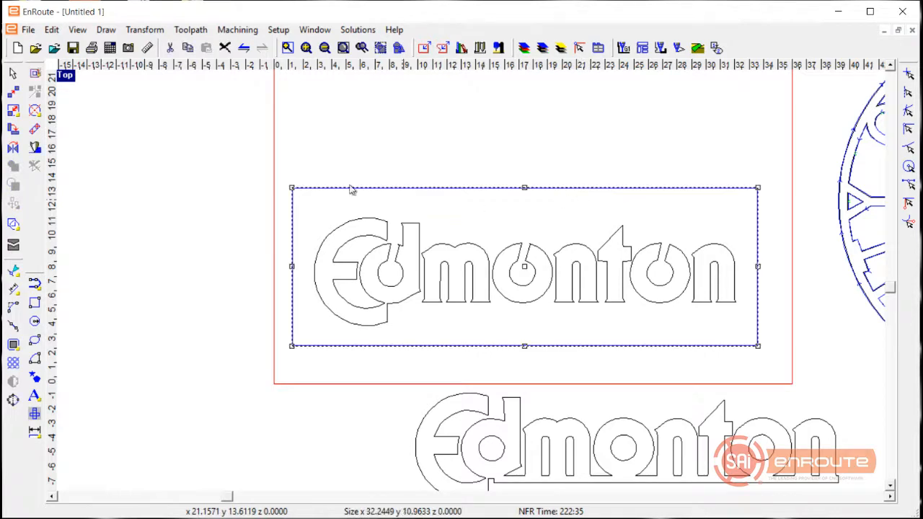
# Apply kerf compensation to the bridged Edmonton lettering and its surrounding rectangle, and place them higher on the plate
pyautogui.moveTo(214, 166); pyautogui.dragTo(729, 360)
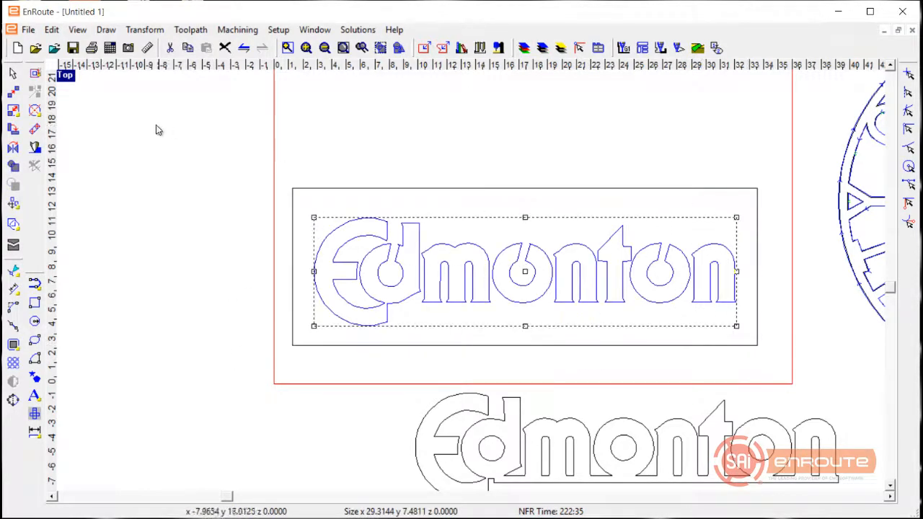
pyautogui.moveTo(210, 144); pyautogui.dragTo(793, 364)
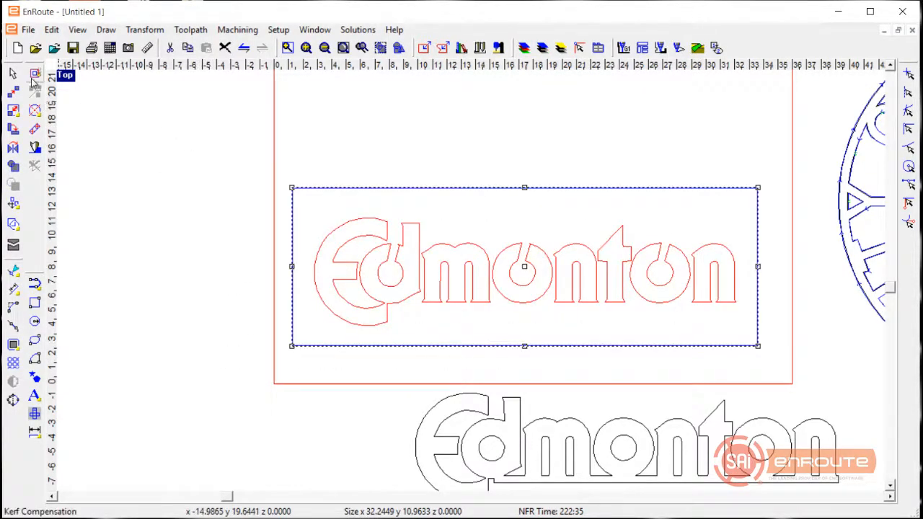
pyautogui.click(35, 75)
pyautogui.click(574, 132)
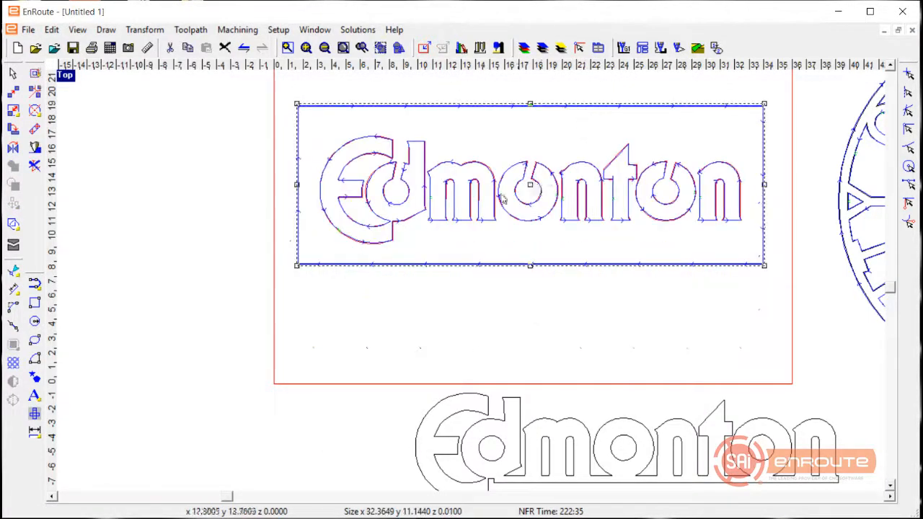
# Move the merged logo with the bar clear of the plate to inspect it, and place it back across the plate's lower edge
pyautogui.scroll(-1, 466, 245)
pyautogui.moveTo(505, 336); pyautogui.dragTo(680, 406)
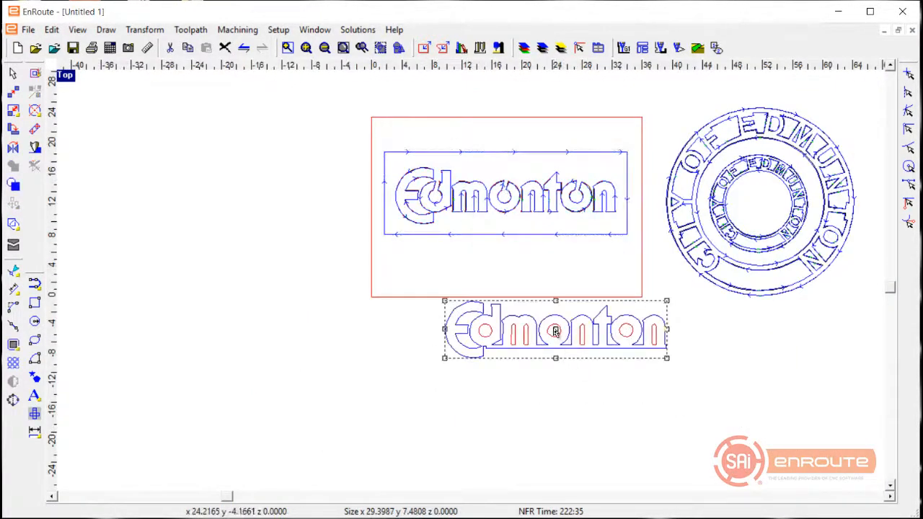
pyautogui.moveTo(555, 333); pyautogui.dragTo(334, 351)
pyautogui.scroll(3, 334, 351)
pyautogui.scroll(-1, 390, 343)
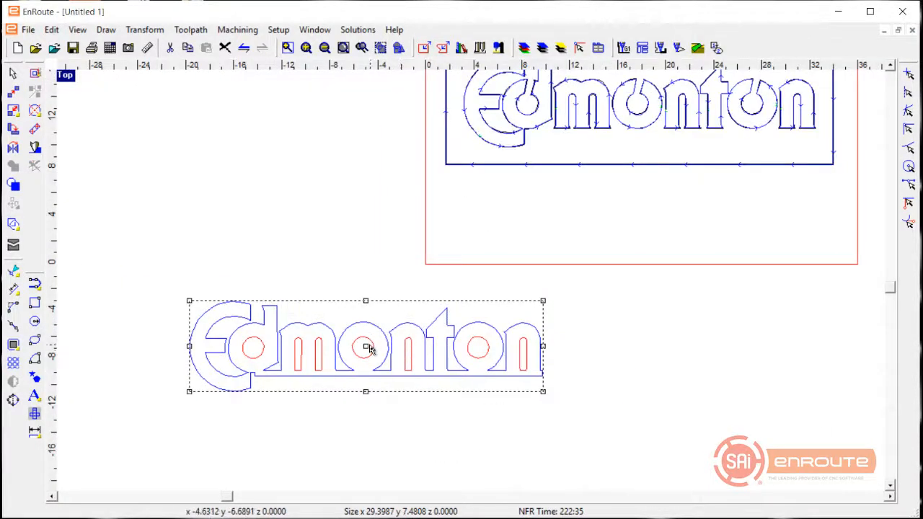
pyautogui.moveTo(367, 349); pyautogui.dragTo(703, 290)
pyautogui.click(447, 404)
pyautogui.scroll(-1, 447, 403)
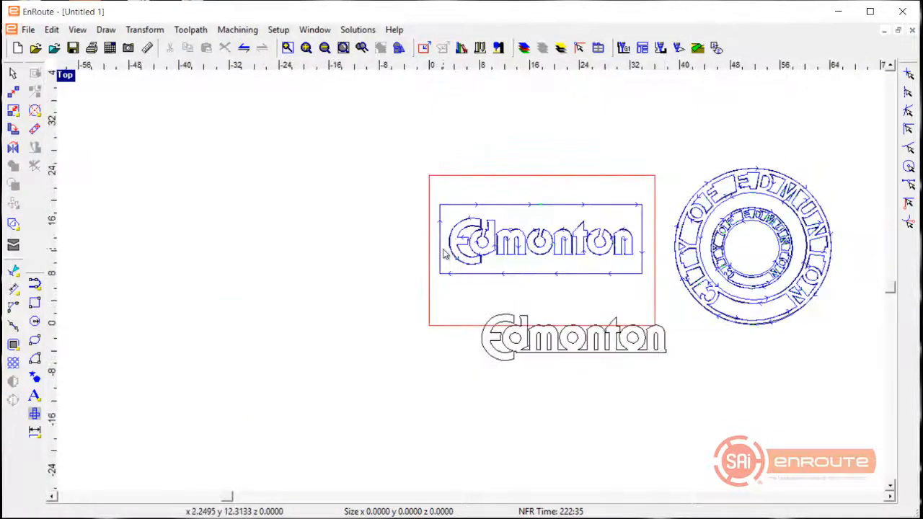
# Import the "THE CITY OF Edmonton" logo image and move it to the empty area left of the plate
pyautogui.click(55, 48)
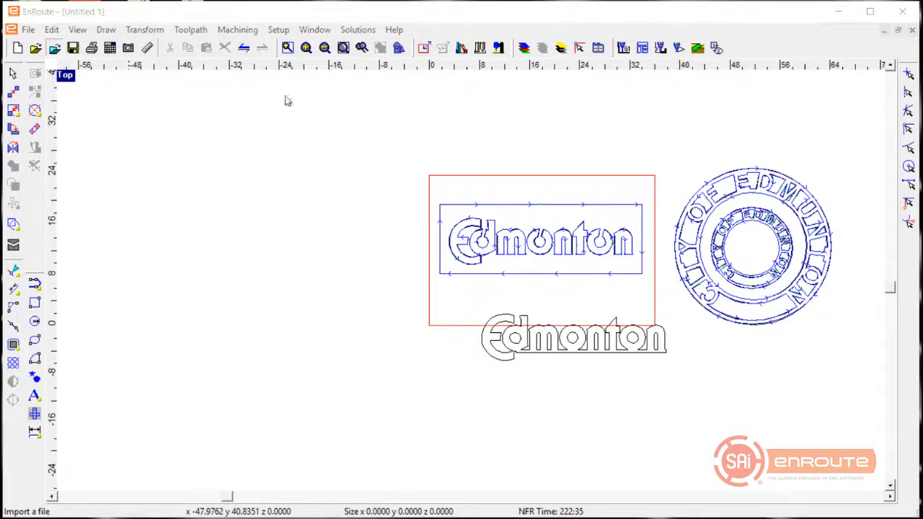
pyautogui.doubleClick(350, 151)
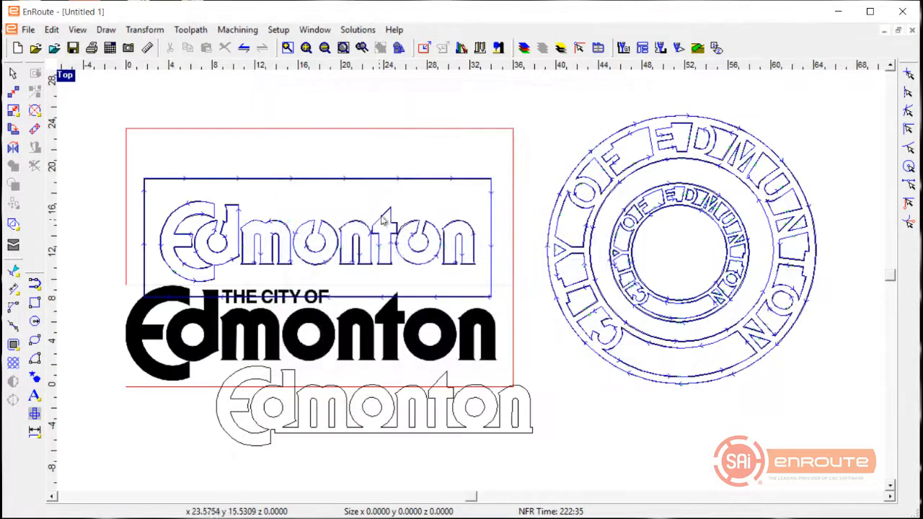
pyautogui.scroll(-1, 624, 268)
pyautogui.moveTo(489, 303); pyautogui.dragTo(261, 287)
pyautogui.moveTo(206, 343); pyautogui.dragTo(437, 321, button='middle')
# Vectorize the imported logo image with enhanced curves and automatic cleanup, and move the bitmap up clear of the traced outlines
pyautogui.scroll(5, 479, 294)
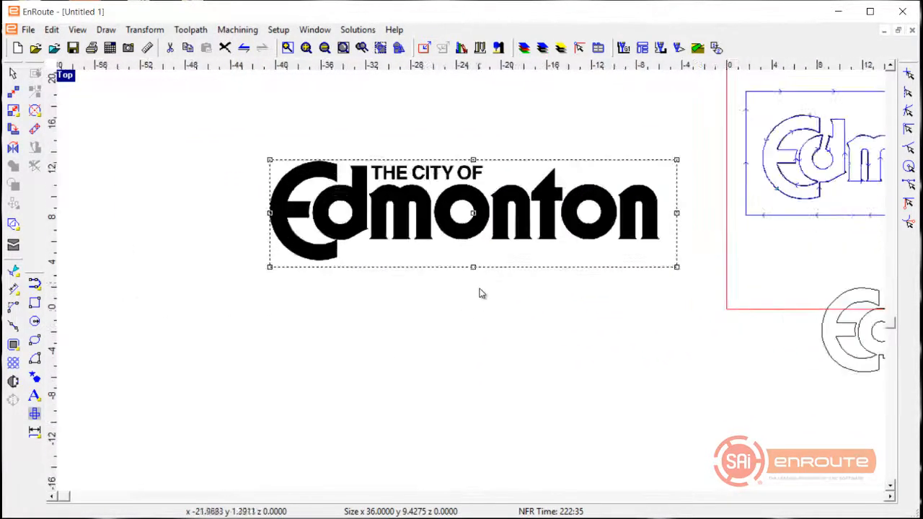
pyautogui.moveTo(477, 291); pyautogui.dragTo(396, 393, button='middle')
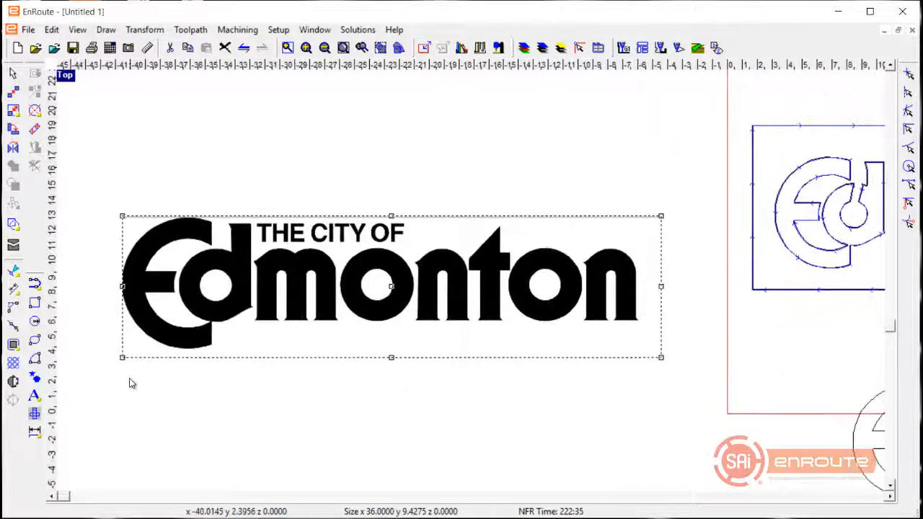
pyautogui.click(14, 382)
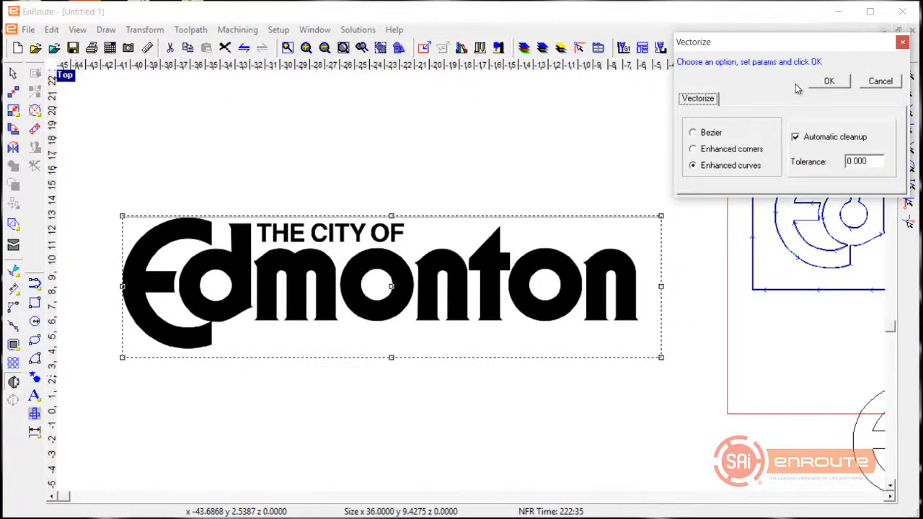
pyautogui.click(829, 80)
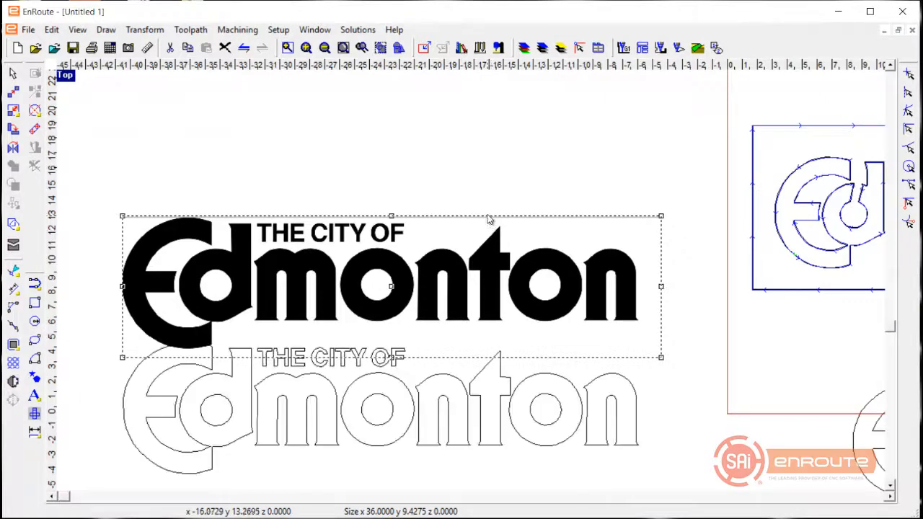
pyautogui.click(484, 177)
pyautogui.scroll(-4, 441, 396)
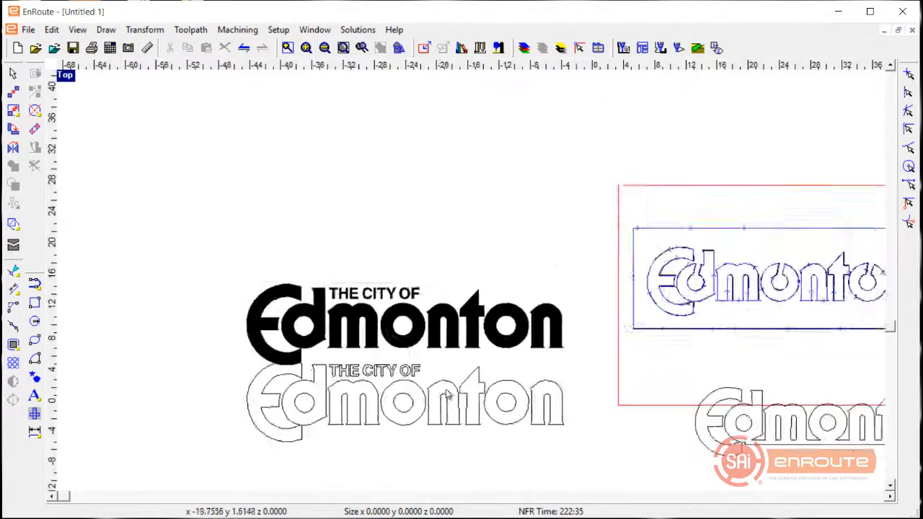
pyautogui.click(427, 339)
pyautogui.moveTo(420, 337); pyautogui.dragTo(409, 191)
# Ungroup the traced logo, move THE CITY OF above Edmonton, and enlarge it to about 34.7 wide
pyautogui.click(306, 366)
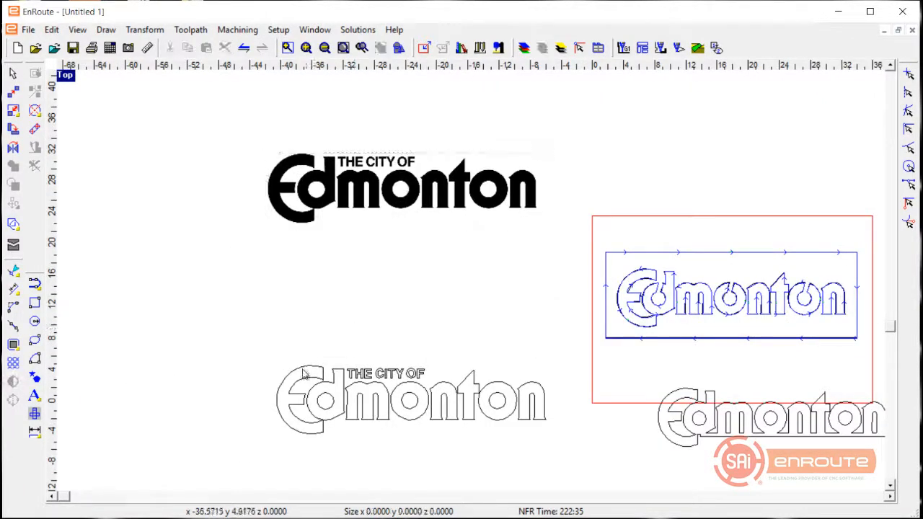
pyautogui.click(305, 370)
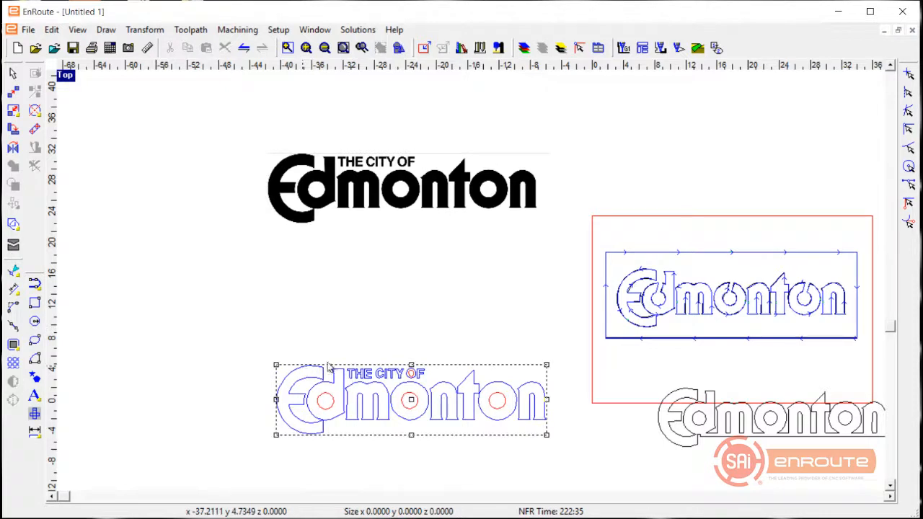
pyautogui.scroll(1, 328, 367)
pyautogui.click(16, 189)
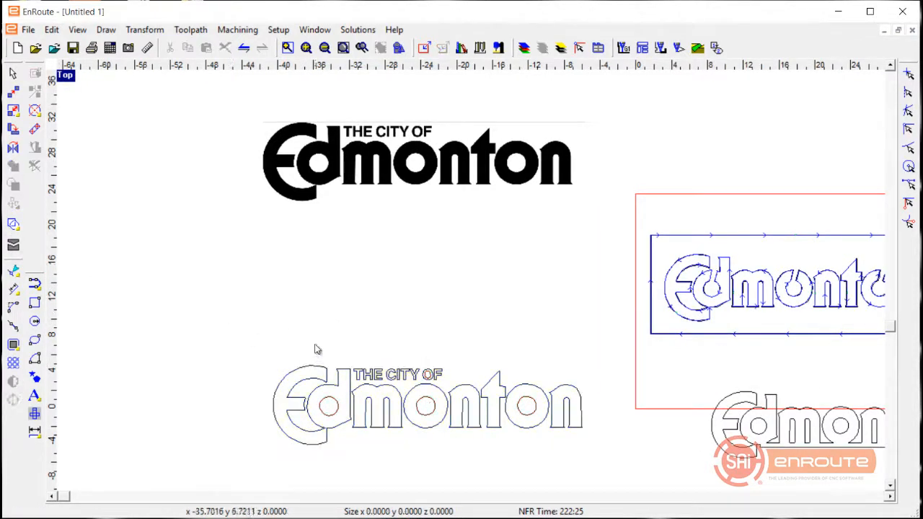
pyautogui.click(396, 376)
pyautogui.moveTo(397, 376); pyautogui.dragTo(497, 275)
pyautogui.click(486, 347)
# Place the Edmonton lettering directly beneath THE CITY OF and distort its lower edge into an arch with the bottom corners stretched downward
pyautogui.moveTo(243, 351); pyautogui.dragTo(573, 456)
pyautogui.scroll(2, 552, 443)
pyautogui.moveTo(357, 370); pyautogui.dragTo(394, 327)
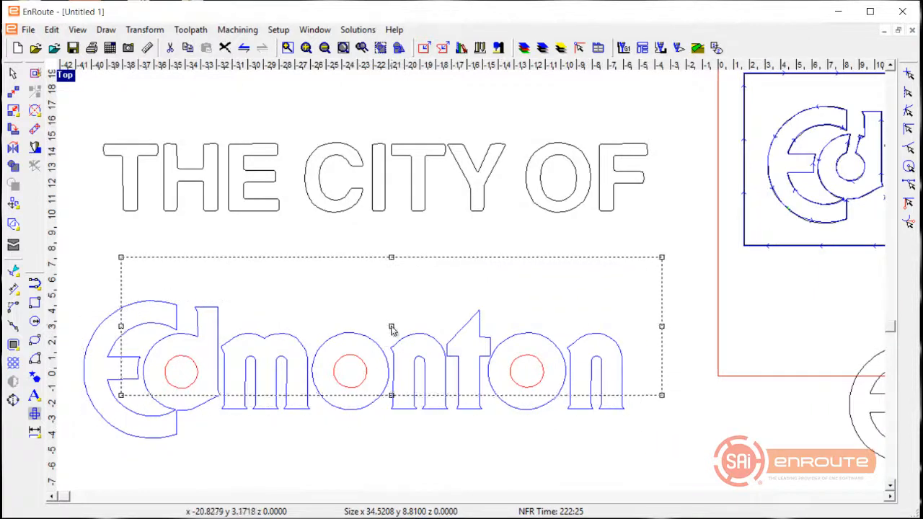
pyautogui.click(14, 112)
pyautogui.click(75, 117)
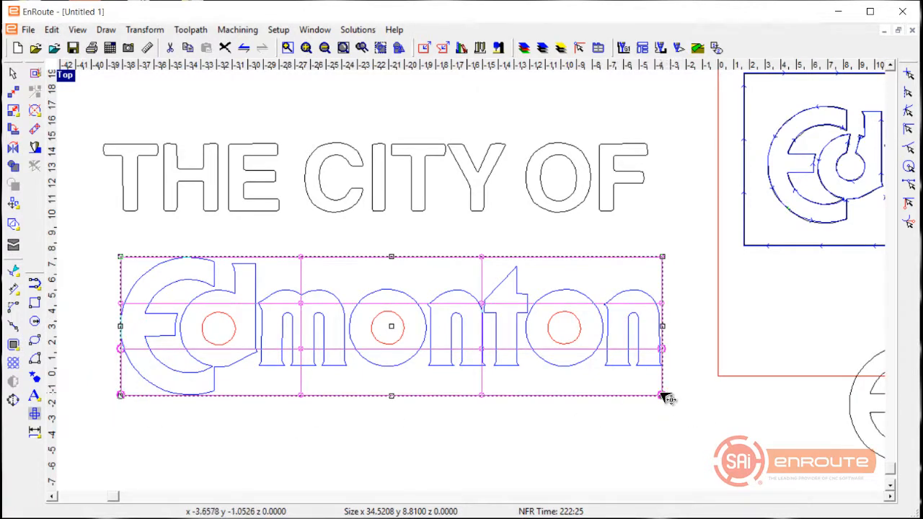
pyautogui.moveTo(663, 397); pyautogui.dragTo(657, 494)
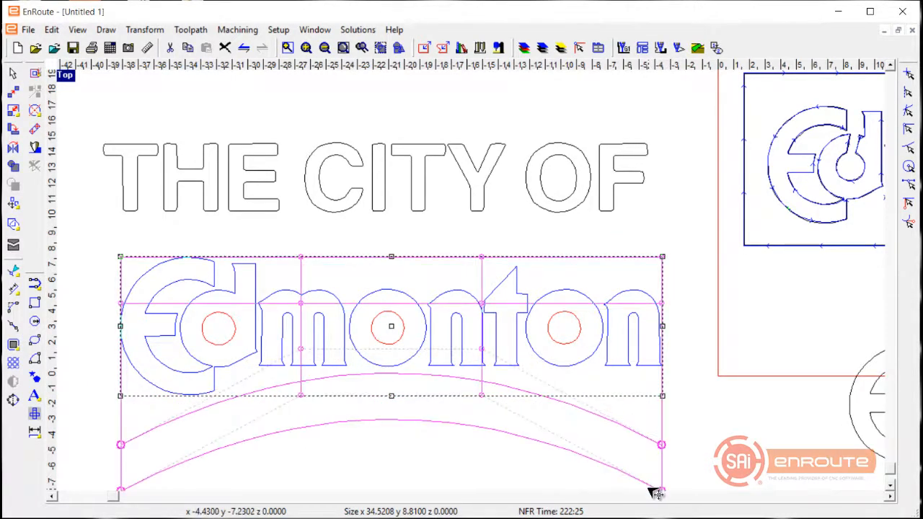
pyautogui.click(395, 439)
pyautogui.click(395, 439)
# Distort the Edmonton lettering again by raising its two upper middle columns of envelope points, arching the top edge upward
pyautogui.scroll(-2, 408, 428)
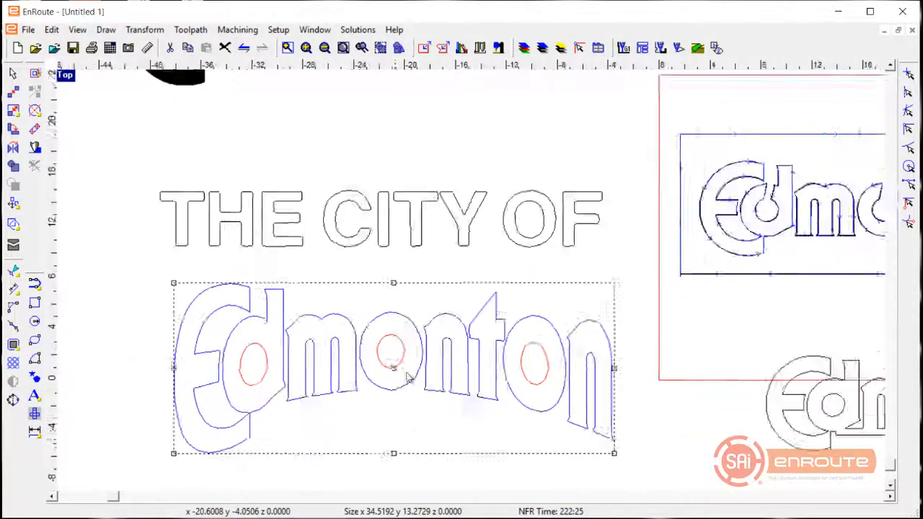
pyautogui.scroll(-1, 408, 379)
pyautogui.scroll(2, 389, 357)
pyautogui.scroll(-2, 390, 361)
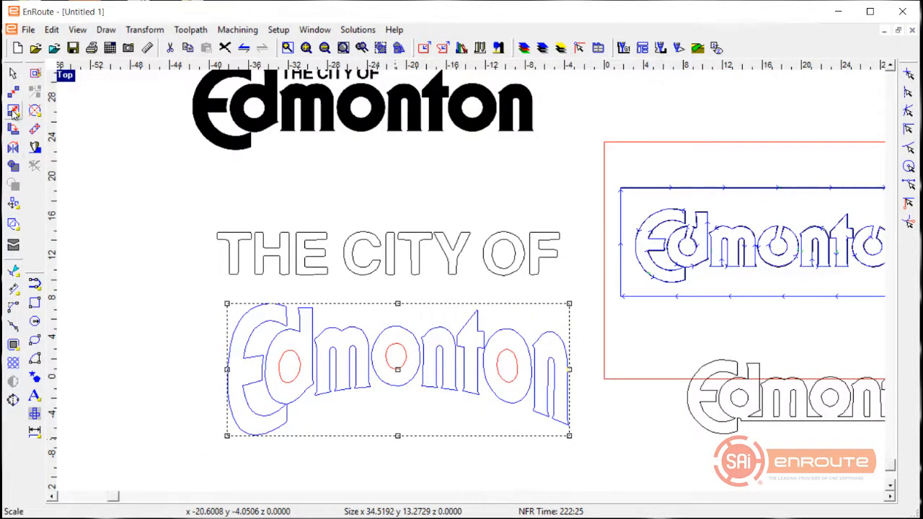
pyautogui.moveTo(13, 112); pyautogui.dragTo(65, 115)
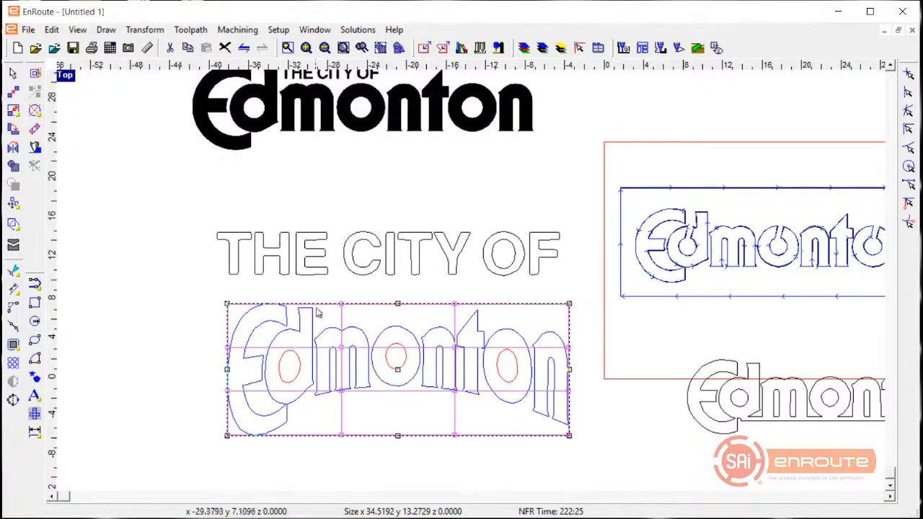
pyautogui.moveTo(408, 336); pyautogui.dragTo(476, 369)
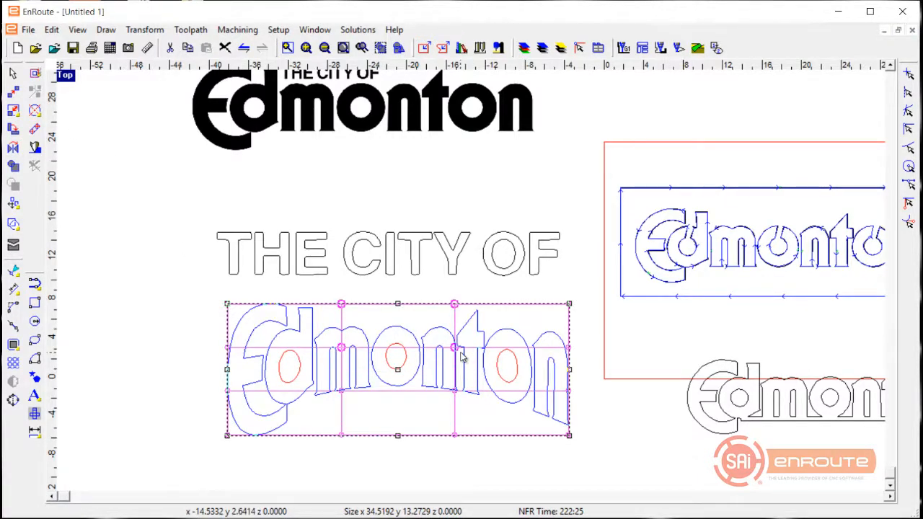
pyautogui.moveTo(460, 349); pyautogui.dragTo(461, 322)
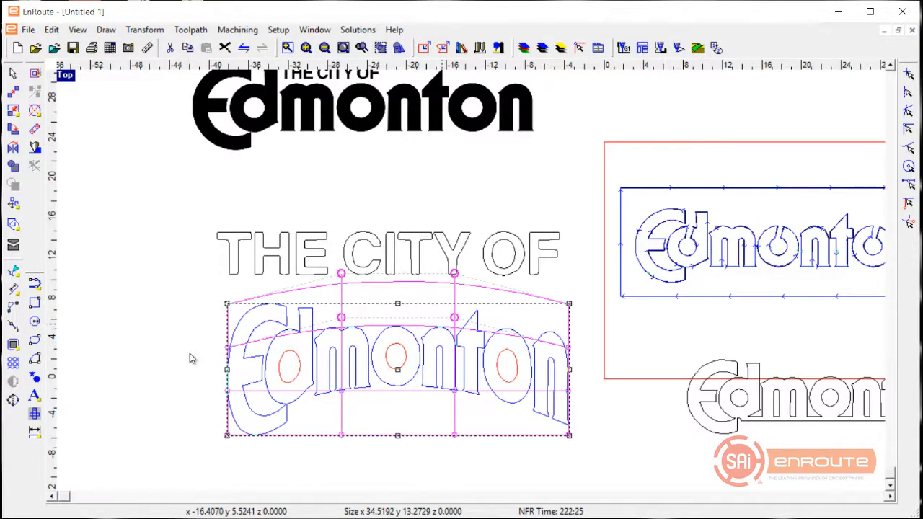
pyautogui.click(124, 317)
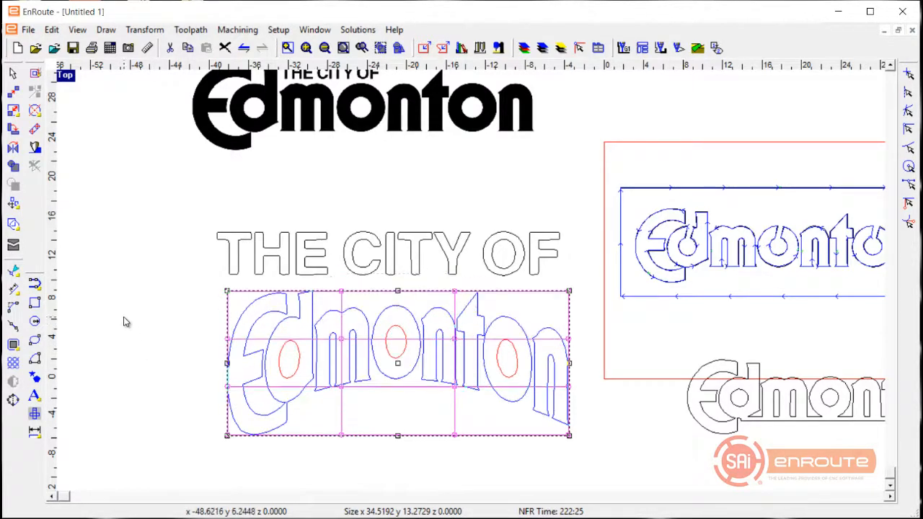
# Draw a rectangular bar about 33.7 wide and 1.2 high along the baseline of THE CITY OF
pyautogui.click(33, 301)
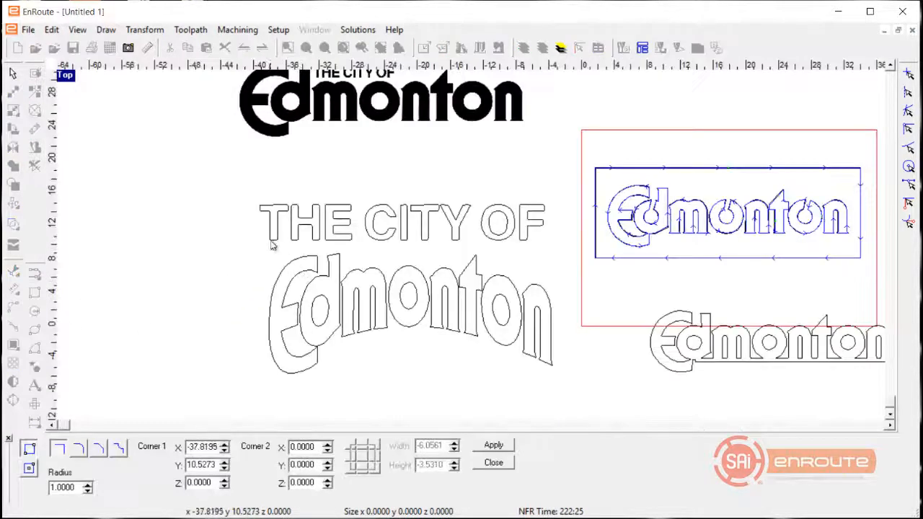
pyautogui.moveTo(280, 249); pyautogui.dragTo(546, 258)
pyautogui.scroll(2, 551, 268)
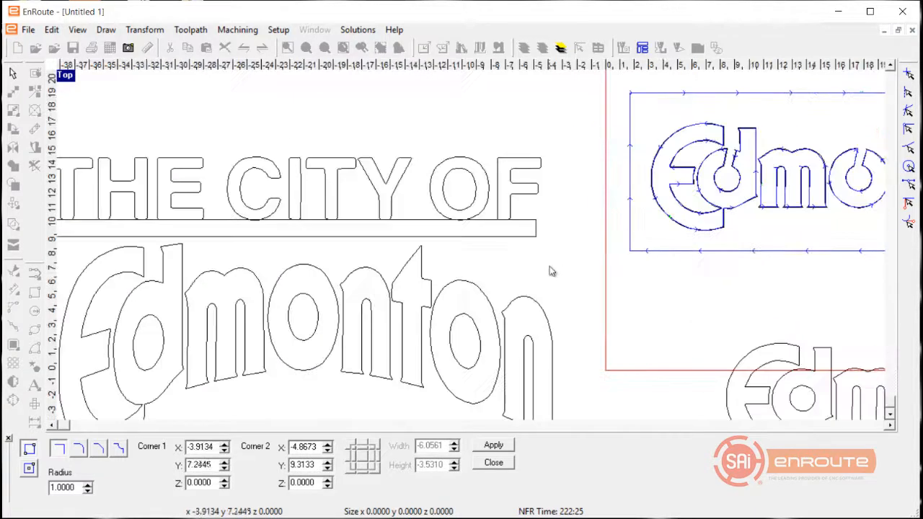
pyautogui.click(470, 253)
pyautogui.scroll(3, 361, 243)
pyautogui.press('Escape')
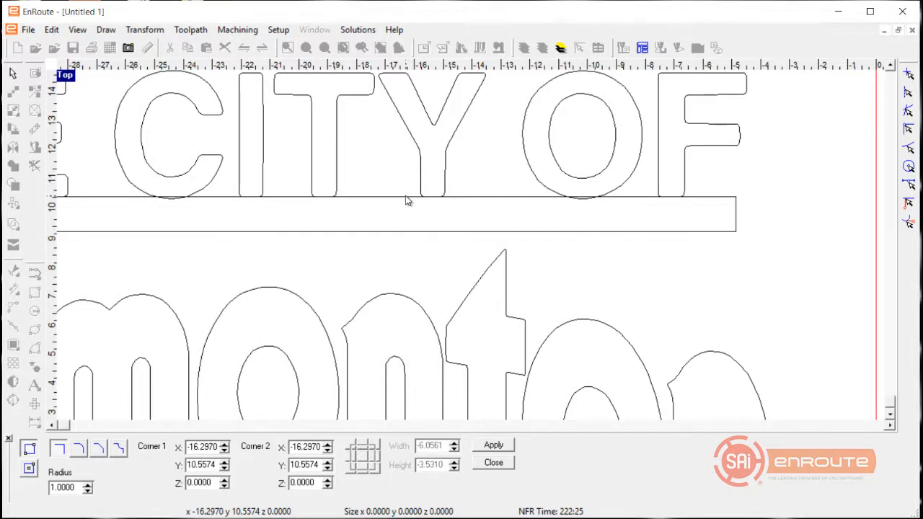
pyautogui.press('Escape')
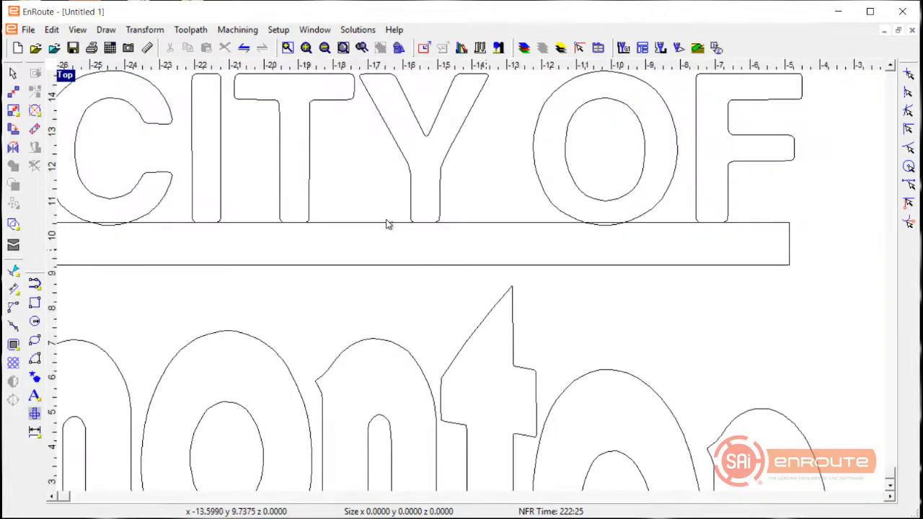
# Raise the bar slightly so it overlaps the letter bottoms, and reduce its height to about 1.05
pyautogui.click(382, 228)
pyautogui.moveTo(383, 228); pyautogui.dragTo(381, 225)
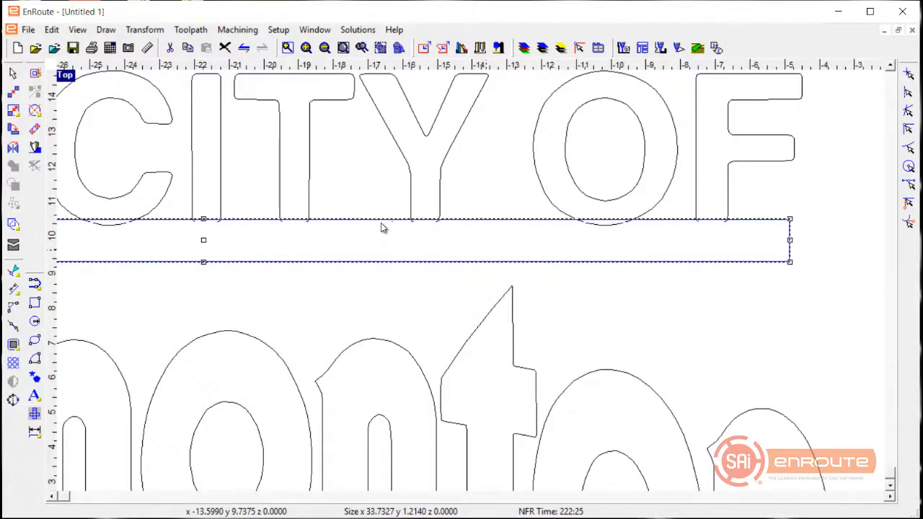
pyautogui.moveTo(203, 264); pyautogui.dragTo(202, 257)
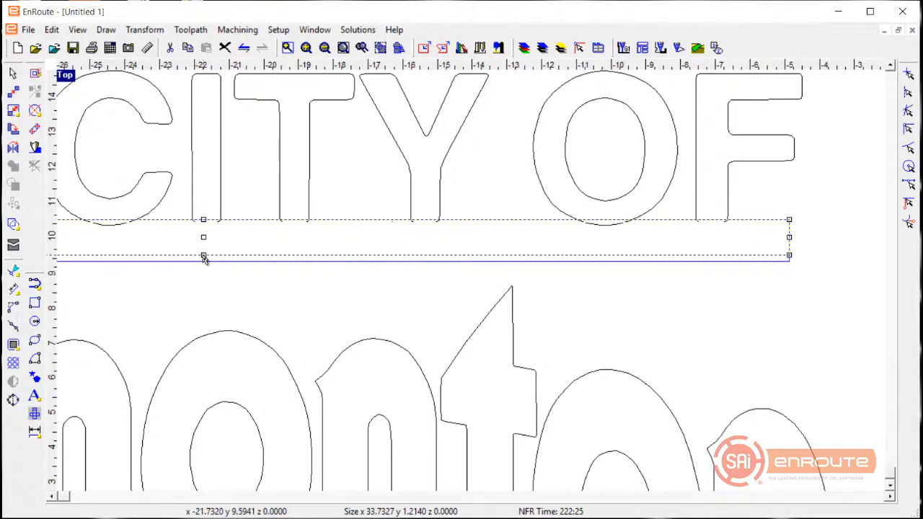
# Merge the THE CITY OF letters with the baseline bar into one outline, continuing despite the detected loops
pyautogui.scroll(-3, 526, 299)
pyautogui.moveTo(97, 187); pyautogui.dragTo(612, 289)
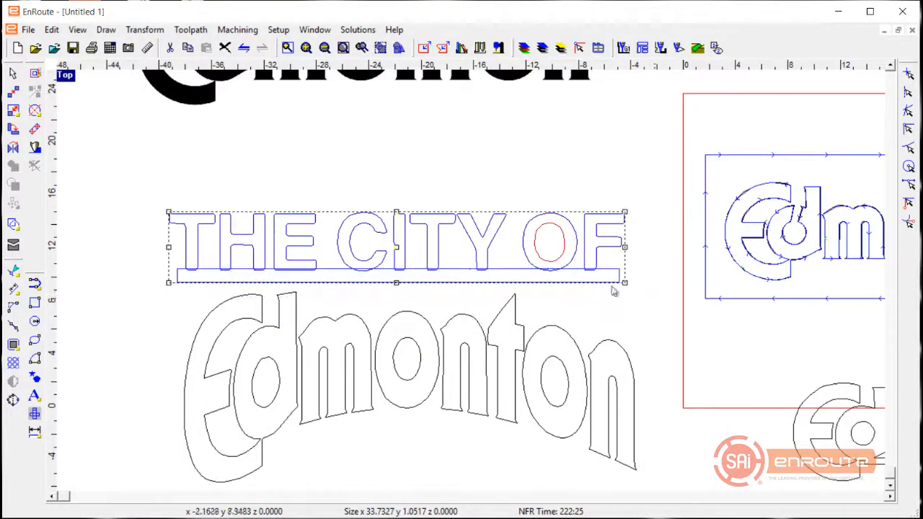
pyautogui.click(13, 225)
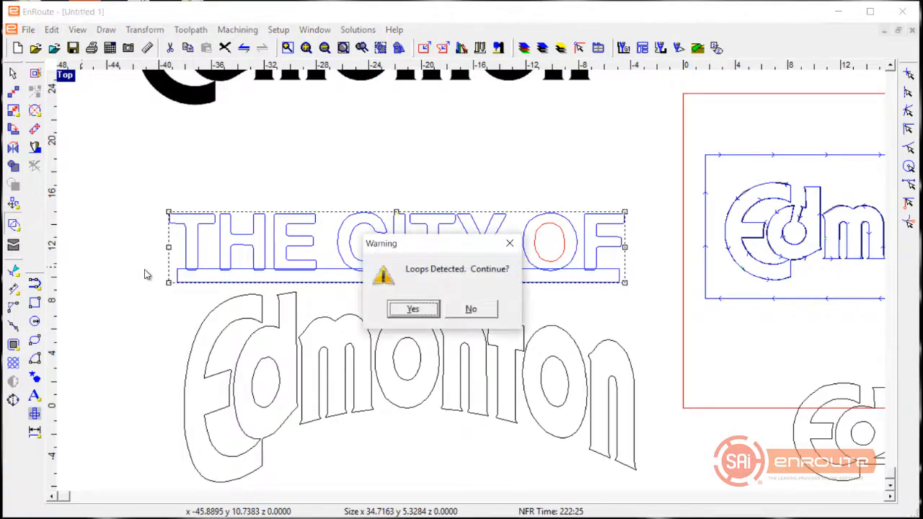
pyautogui.click(413, 310)
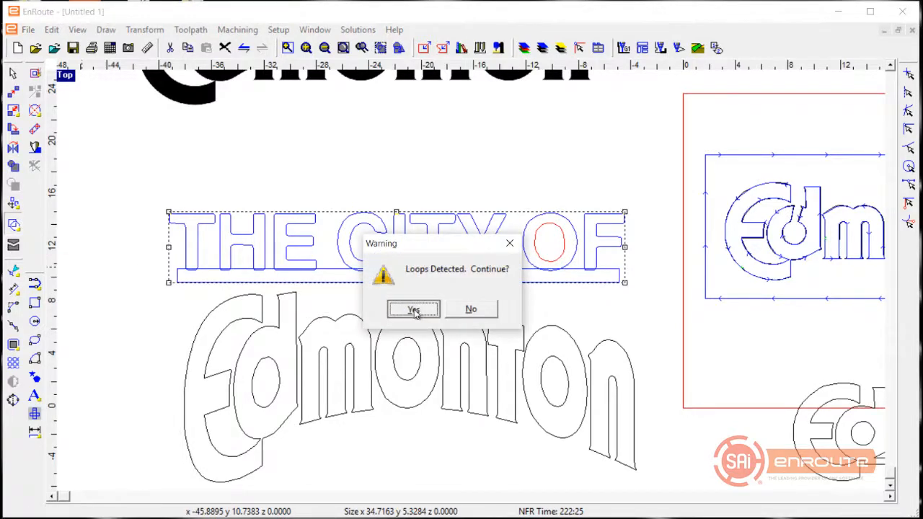
pyautogui.click(139, 304)
# Try to reshape the right edge of the arched d by editing the point at its upper corner
pyautogui.scroll(2, 318, 276)
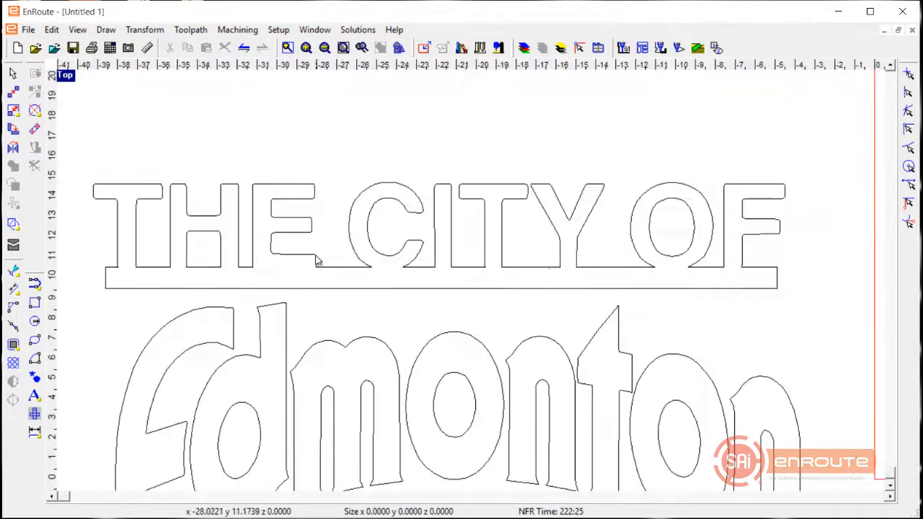
pyautogui.click(286, 317)
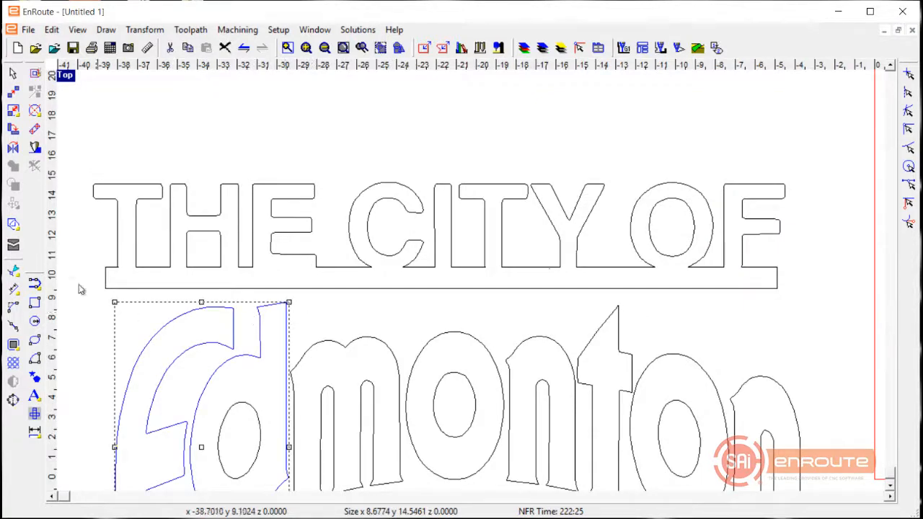
pyautogui.click(13, 271)
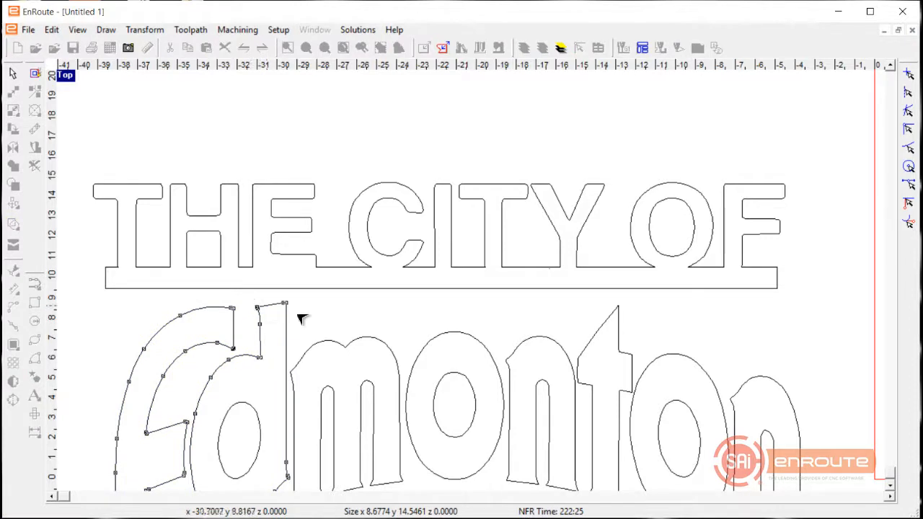
pyautogui.click(282, 305)
pyautogui.press('a')
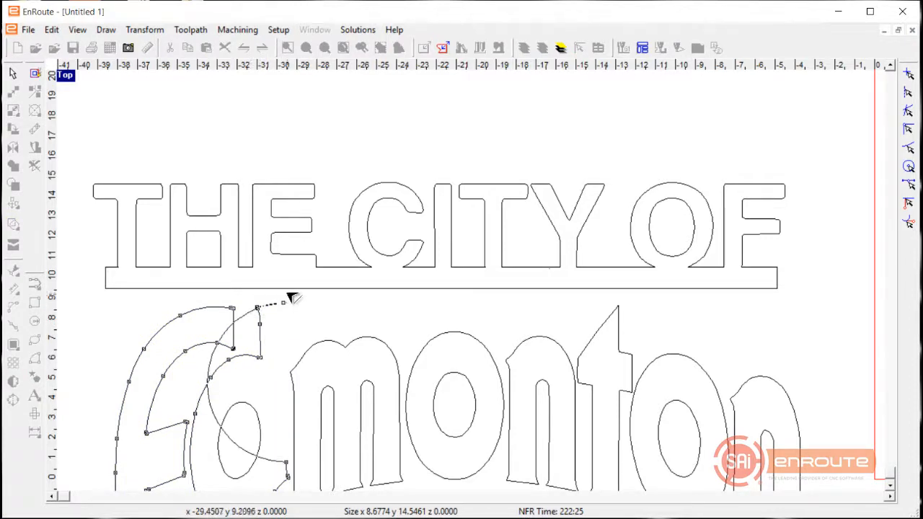
pyautogui.rightClick(307, 311)
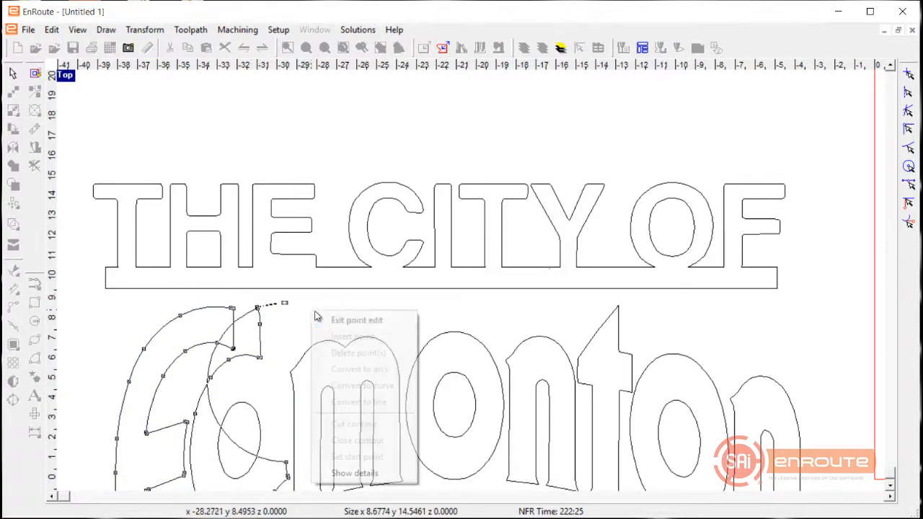
pyautogui.click(326, 321)
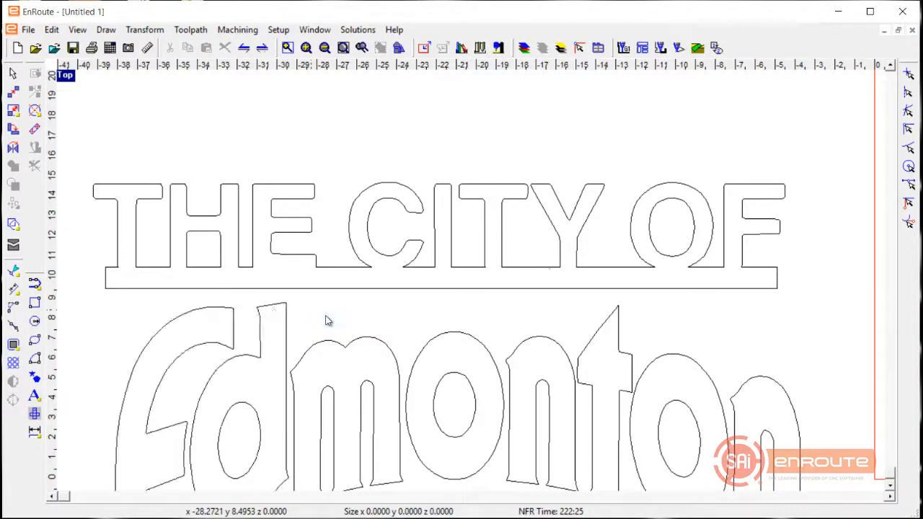
# Edit the points at the top of the arched d to adjust its outer corner, keeping the right edge straight
pyautogui.click(15, 271)
pyautogui.click(259, 309)
pyautogui.moveTo(249, 299); pyautogui.dragTo(309, 313)
pyautogui.press('a')
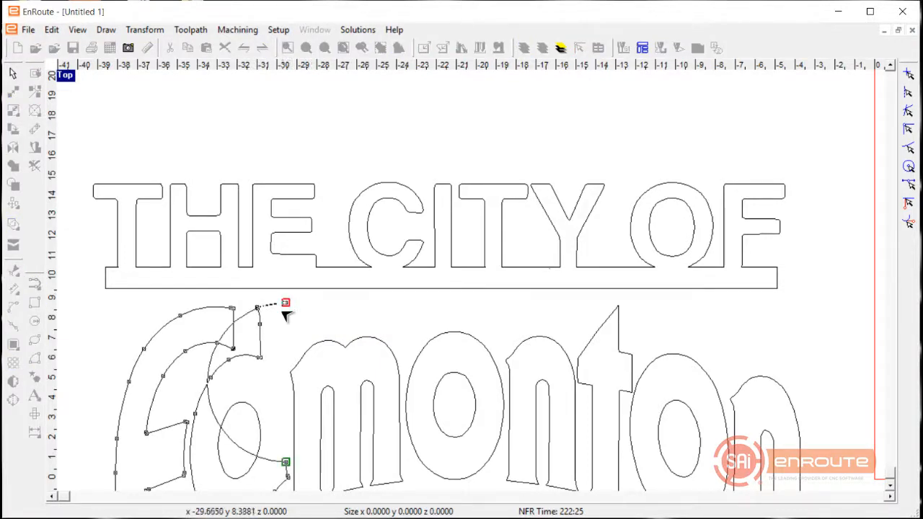
pyautogui.scroll(2, 259, 329)
pyautogui.moveTo(233, 304); pyautogui.dragTo(305, 329)
pyautogui.rightClick(367, 315)
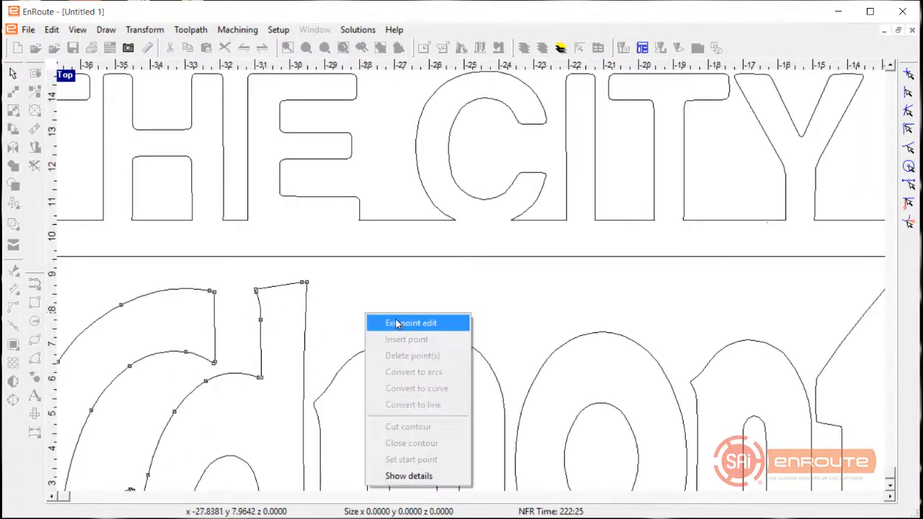
pyautogui.click(396, 324)
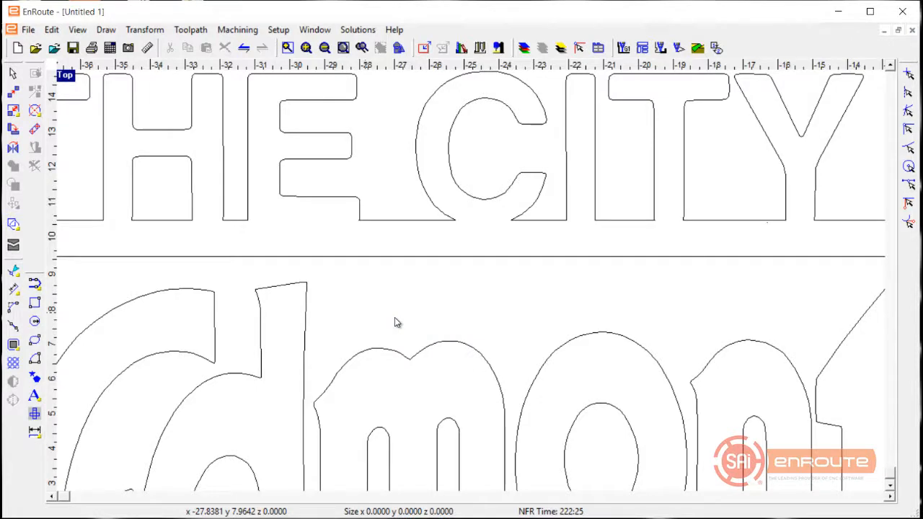
# Undo the last point edit on the arched d, raise its top points into the bar, and straighten the stem's left edge
pyautogui.hotkey('ctrl', 'z')
pyautogui.click(14, 274)
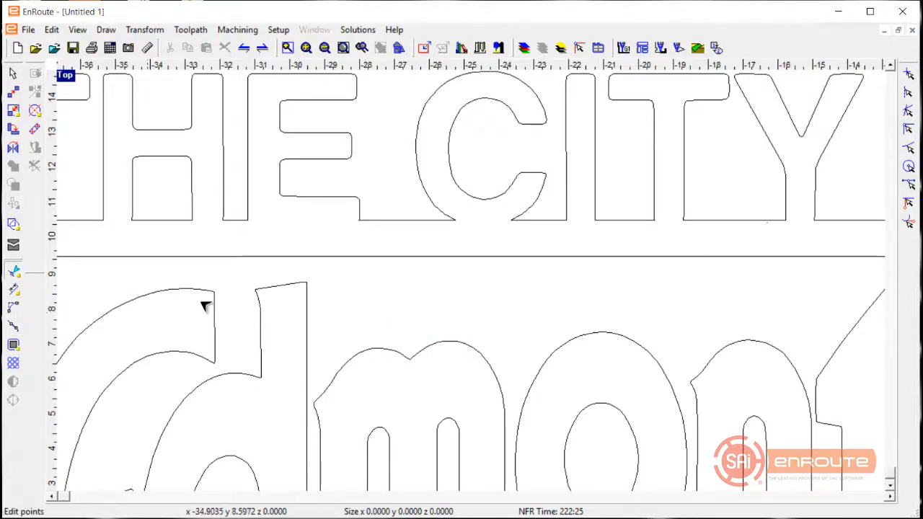
pyautogui.click(261, 322)
pyautogui.moveTo(244, 270); pyautogui.dragTo(373, 309)
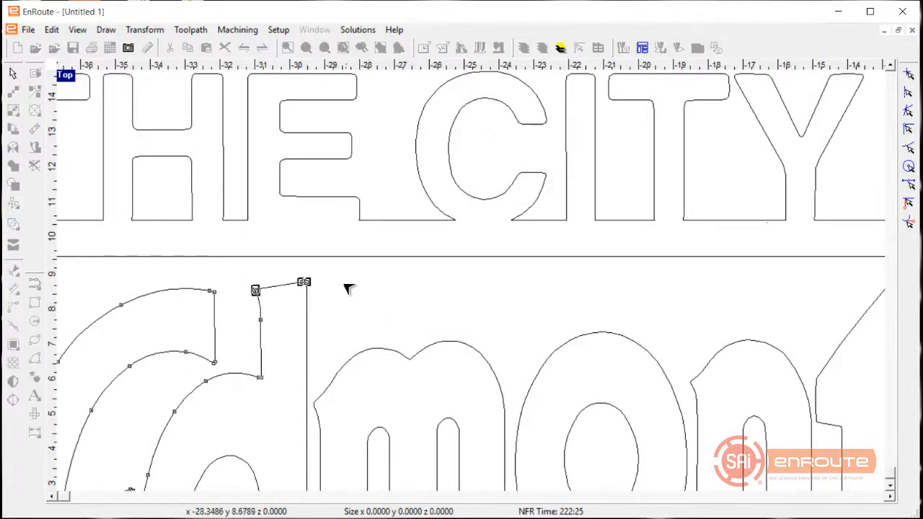
pyautogui.moveTo(307, 285); pyautogui.dragTo(311, 245)
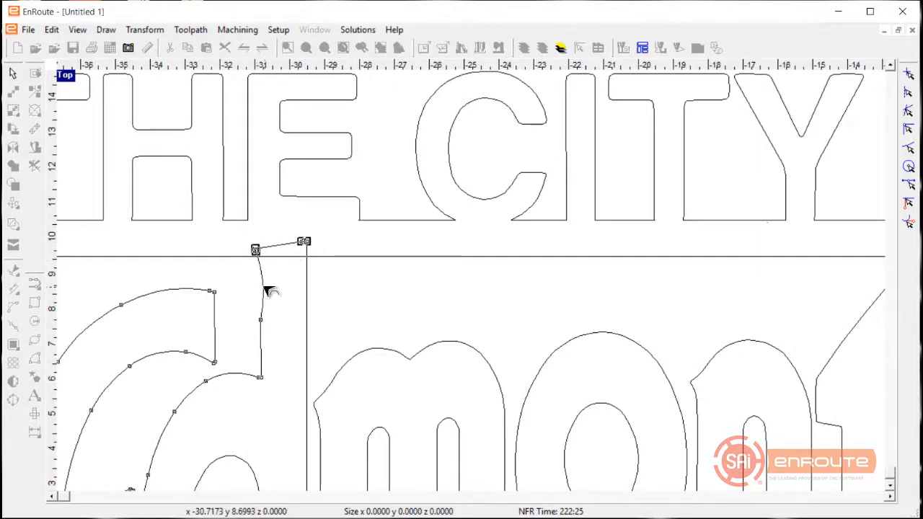
pyautogui.moveTo(264, 287); pyautogui.dragTo(259, 287)
pyautogui.click(367, 310)
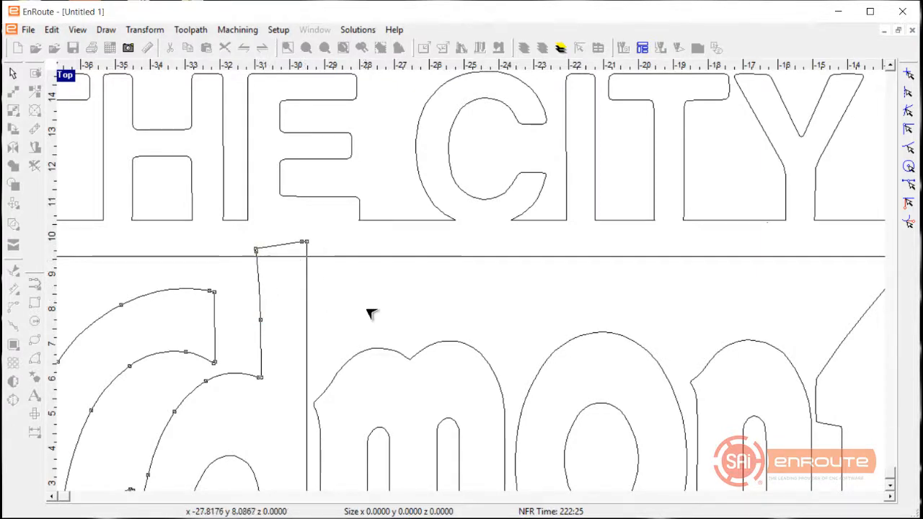
pyautogui.rightClick(369, 312)
pyautogui.click(389, 320)
# Merge the arched Ed outline with the barred THE CITY OF outline into one contour
pyautogui.scroll(-3, 356, 315)
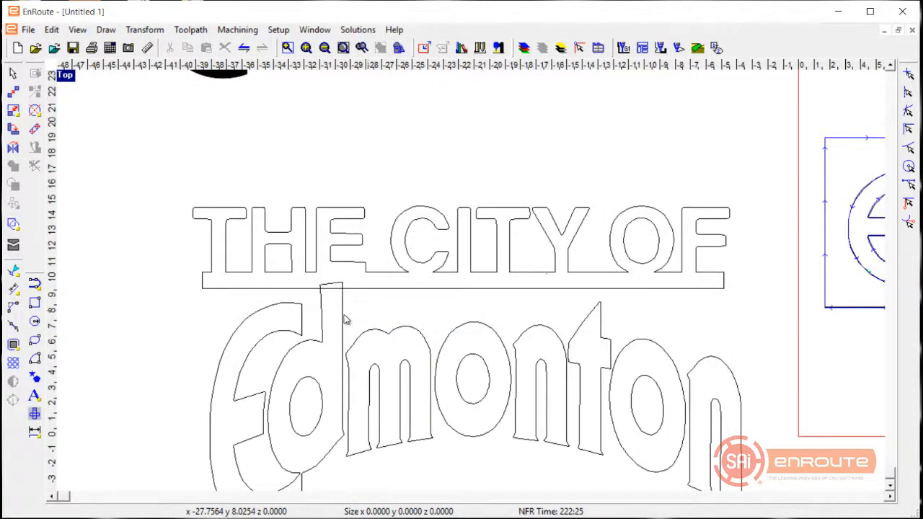
pyautogui.click(343, 318)
pyautogui.keyDown('shift'); pyautogui.click(362, 288); pyautogui.keyUp('shift')
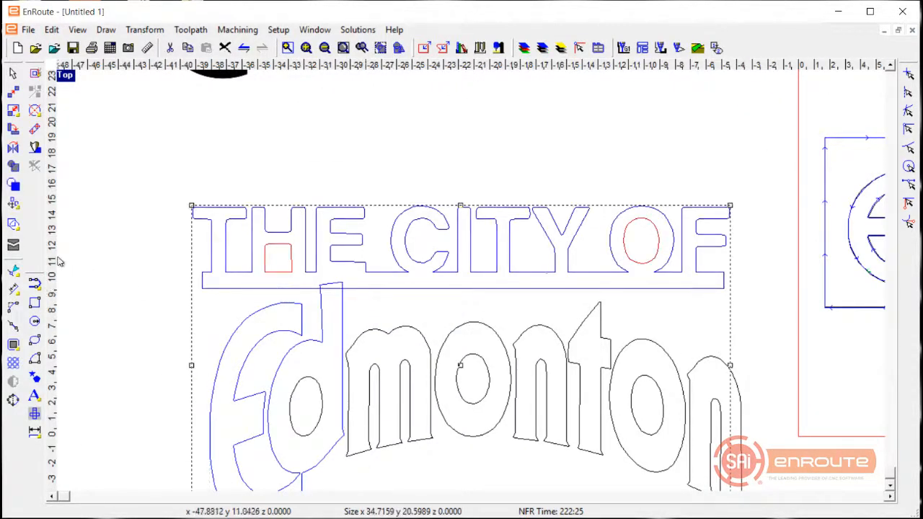
pyautogui.click(13, 225)
pyautogui.click(128, 276)
pyautogui.scroll(-3, 129, 274)
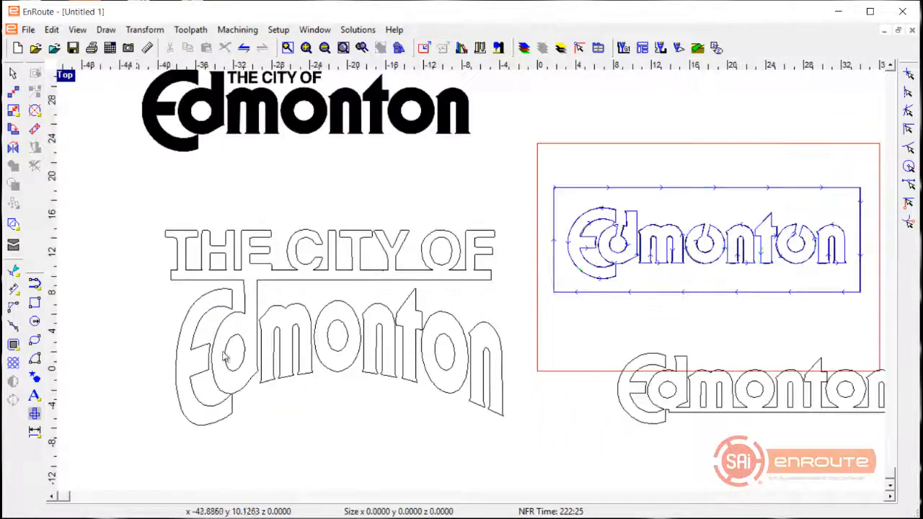
# Draw a line beneath Edmonton from the E's lower end to just past the final n, and convert it to a curve
pyautogui.scroll(2, 390, 471)
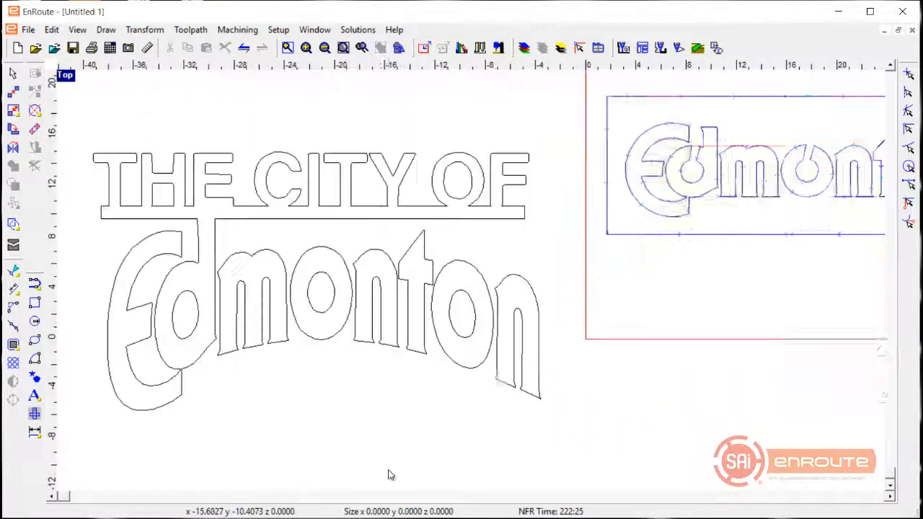
pyautogui.click(34, 285)
pyautogui.click(223, 342)
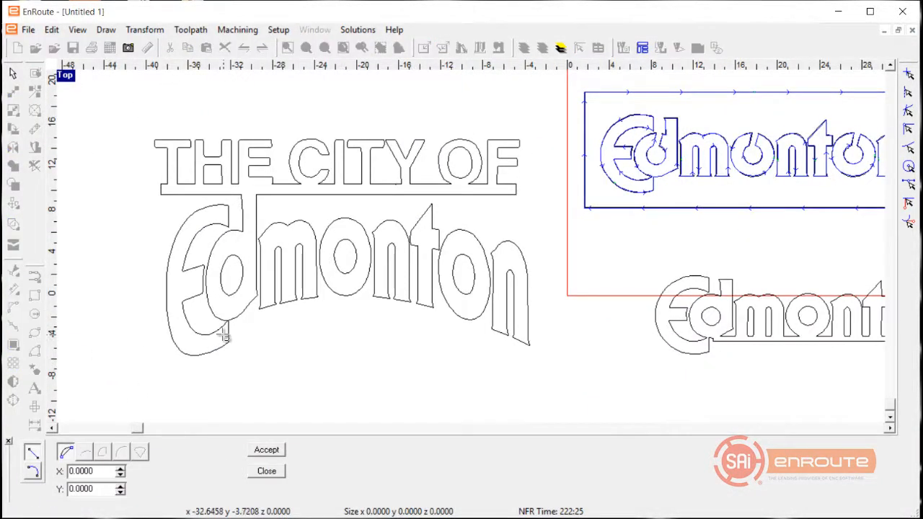
pyautogui.click(536, 357)
pyautogui.rightClick(319, 414)
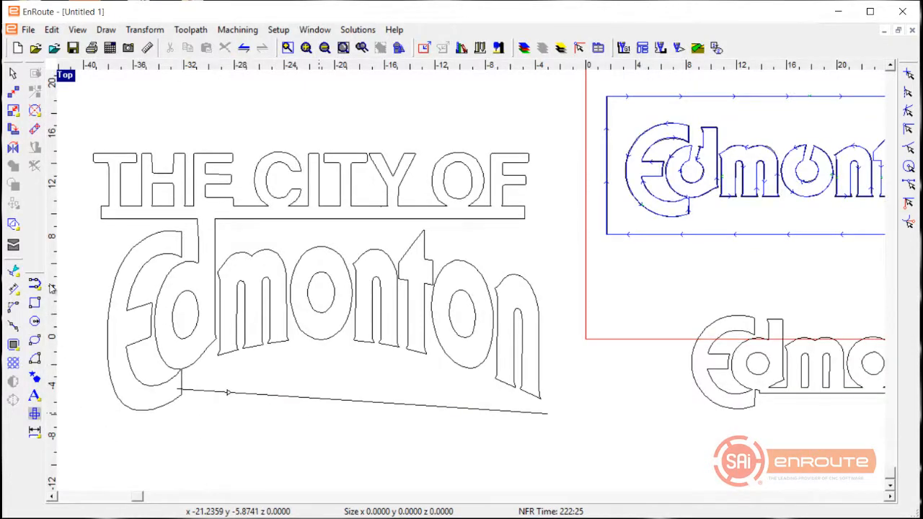
pyautogui.click(13, 270)
pyautogui.rightClick(274, 401)
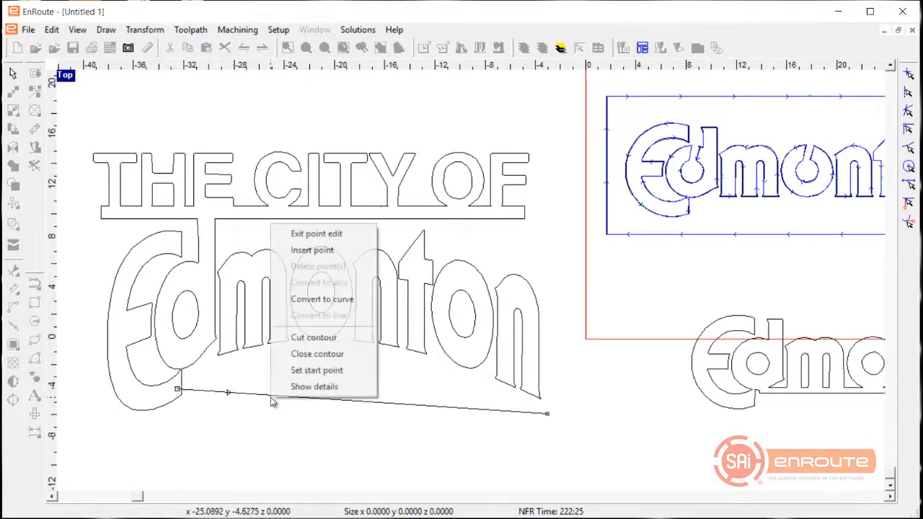
pyautogui.click(311, 299)
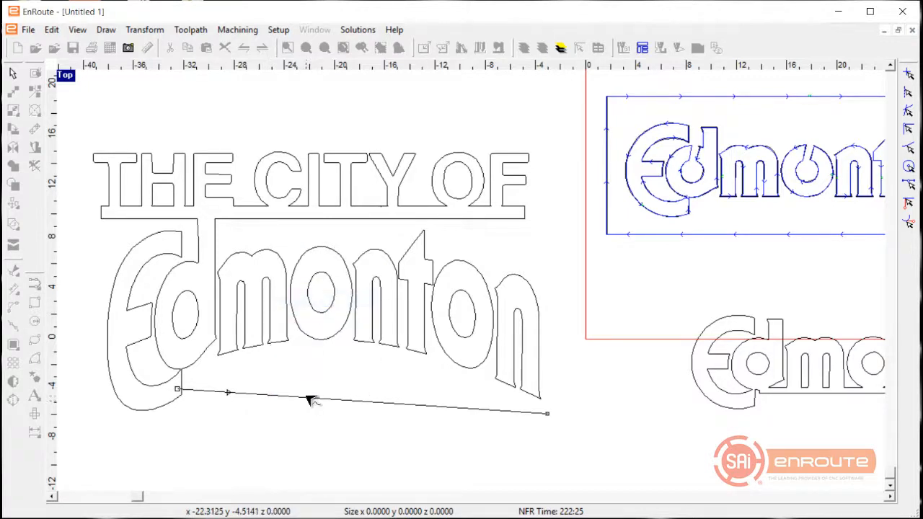
# Bend the curve into an arch along the bottoms of the Edmonton letters by adjusting its end points and handles
pyautogui.click(307, 398)
pyautogui.moveTo(306, 401); pyautogui.dragTo(243, 368)
pyautogui.moveTo(181, 390); pyautogui.dragTo(177, 384)
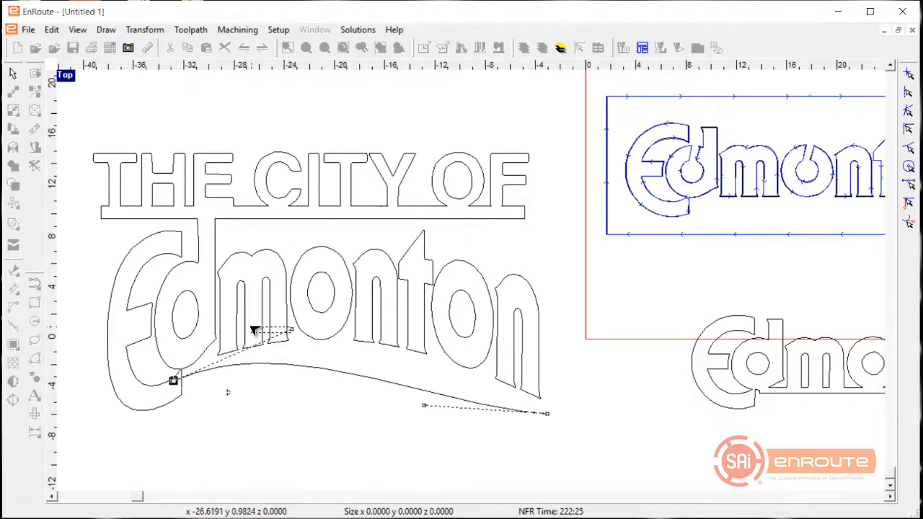
pyautogui.click(419, 420)
pyautogui.click(425, 395)
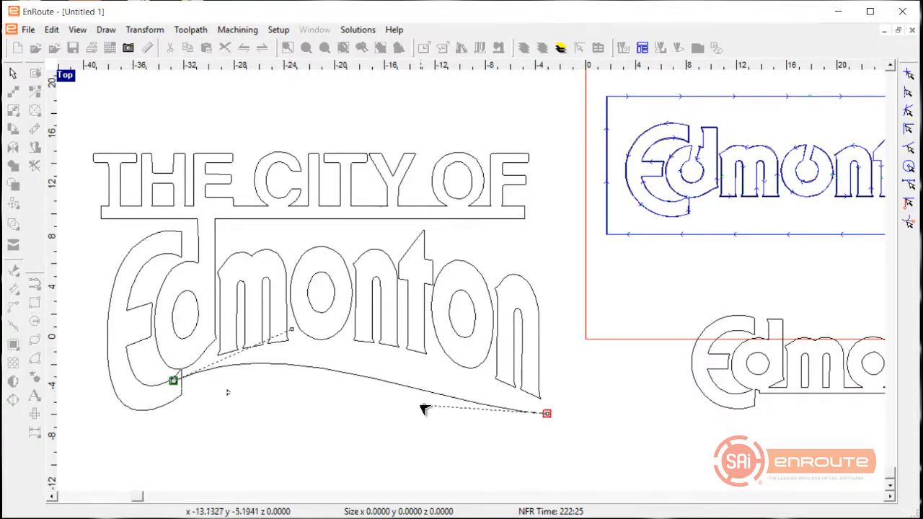
pyautogui.moveTo(430, 411); pyautogui.dragTo(557, 409)
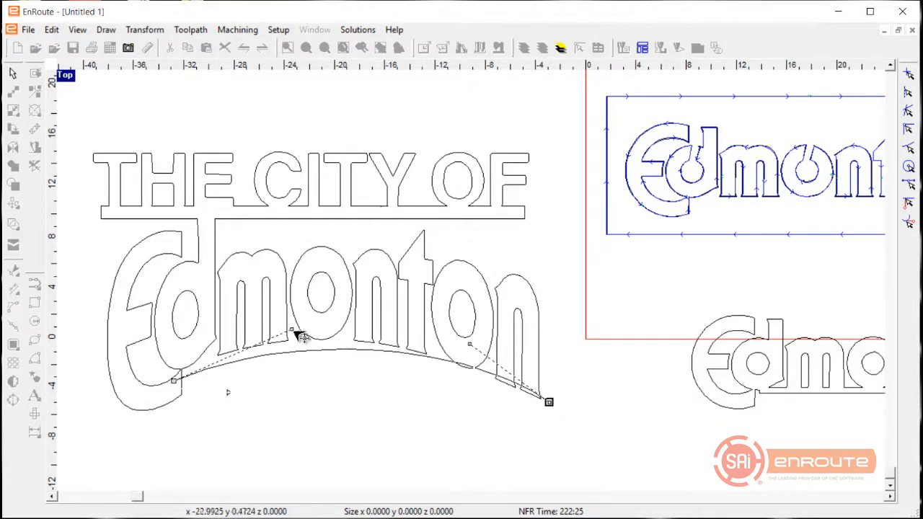
pyautogui.moveTo(296, 334); pyautogui.dragTo(267, 303)
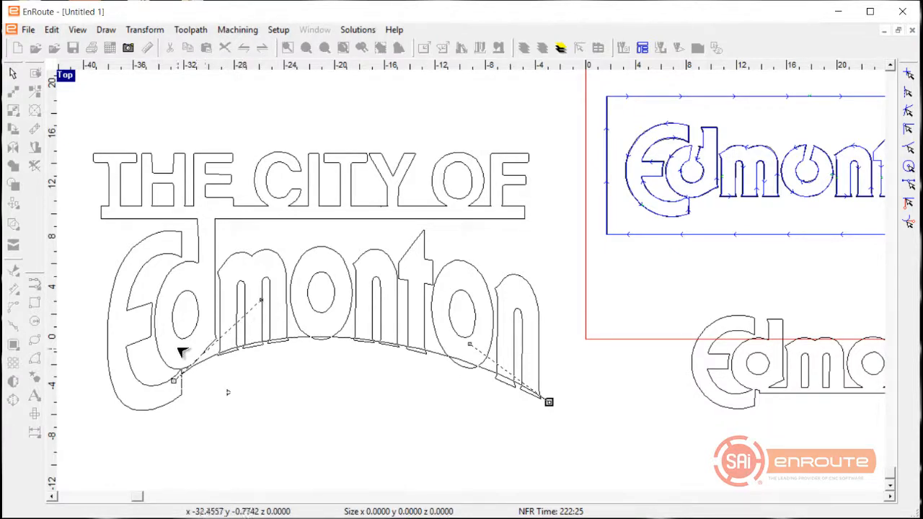
pyautogui.rightClick(212, 403)
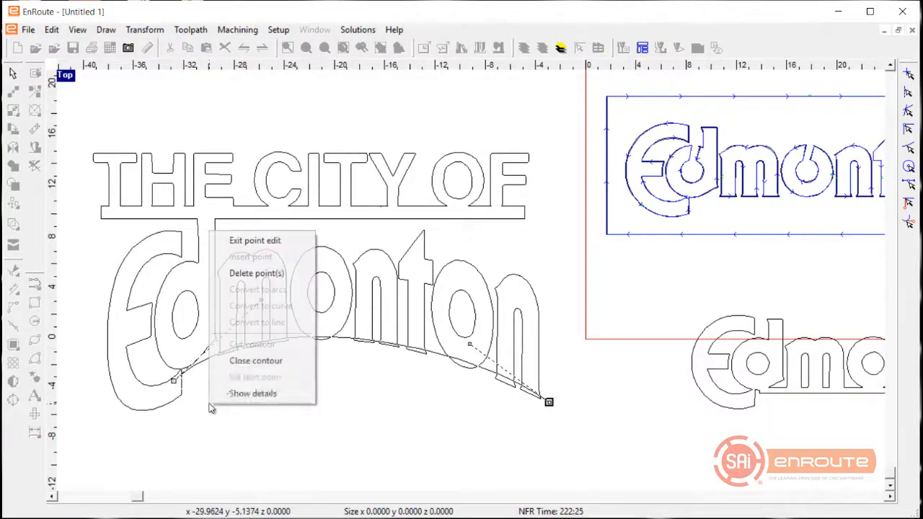
pyautogui.click(238, 238)
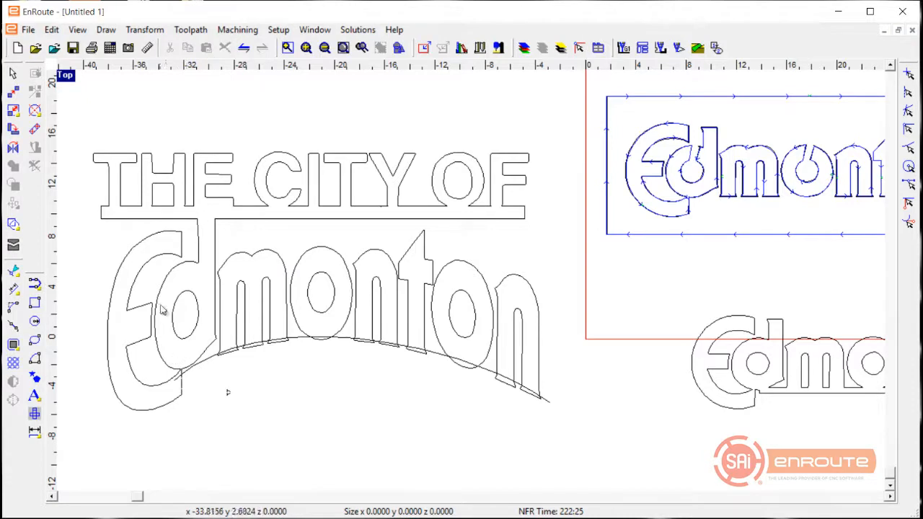
# Select the merged THE CITY OF and Ed outline to check how its contours are joined
pyautogui.click(138, 274)
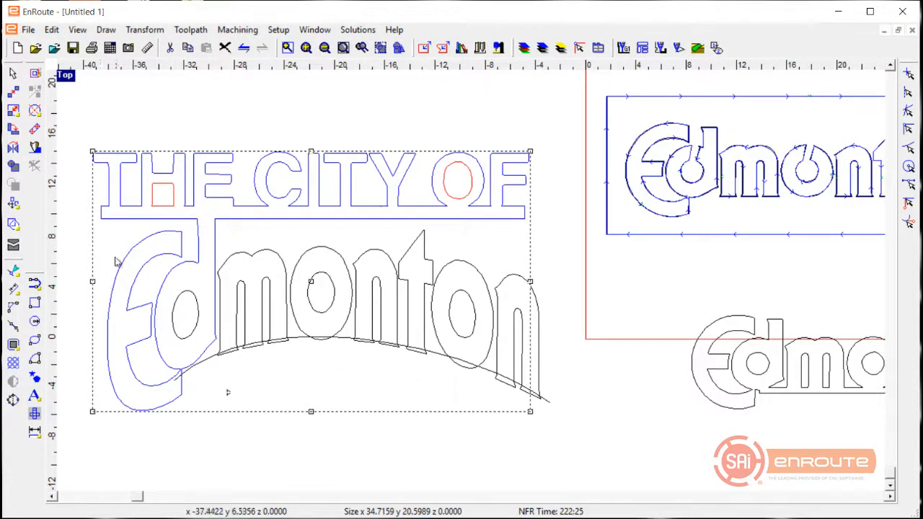
pyautogui.click(78, 287)
pyautogui.click(107, 305)
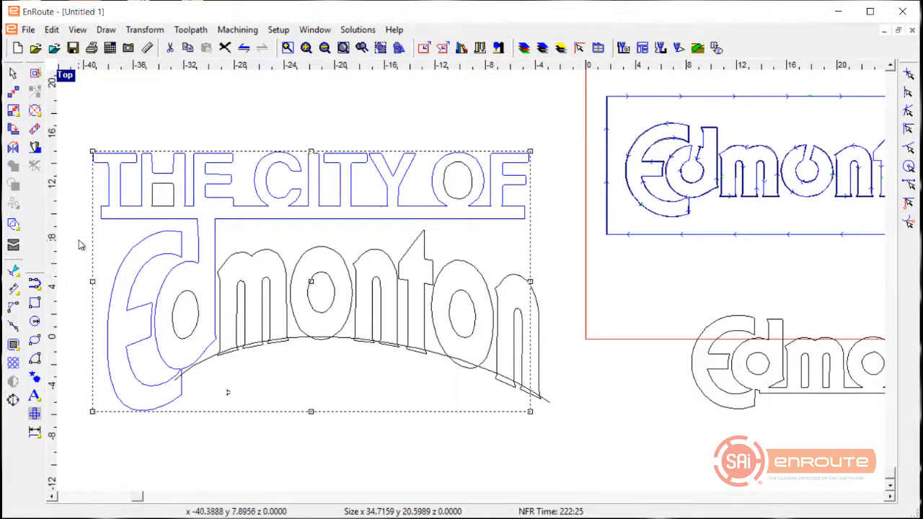
pyautogui.click(222, 375)
# Move the arch's left end onto the d's lower edge and reshape the curve from both handles
pyautogui.scroll(2, 222, 375)
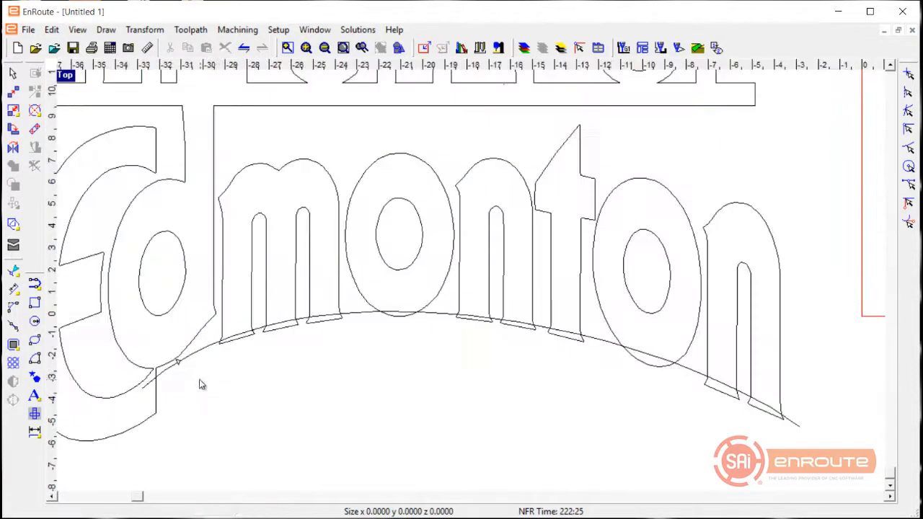
pyautogui.click(199, 357)
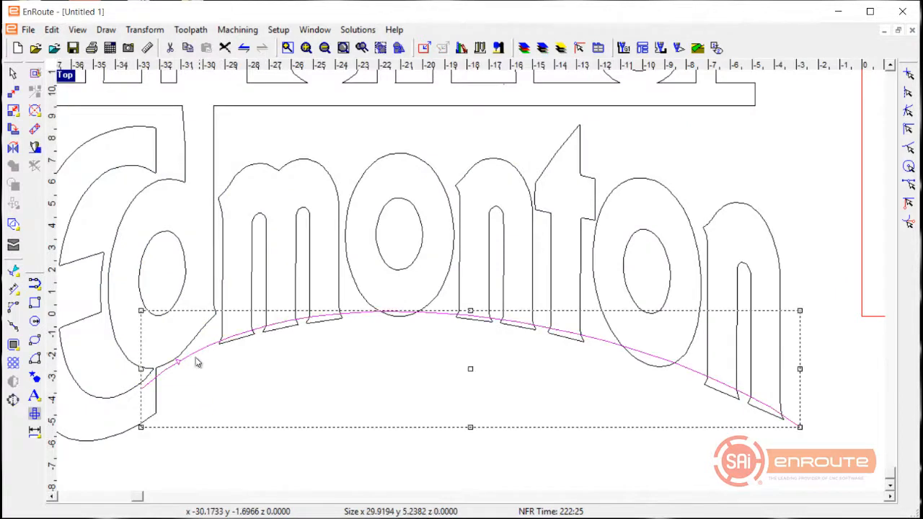
pyautogui.click(13, 270)
pyautogui.moveTo(146, 390); pyautogui.dragTo(174, 354)
pyautogui.moveTo(388, 128); pyautogui.dragTo(381, 286)
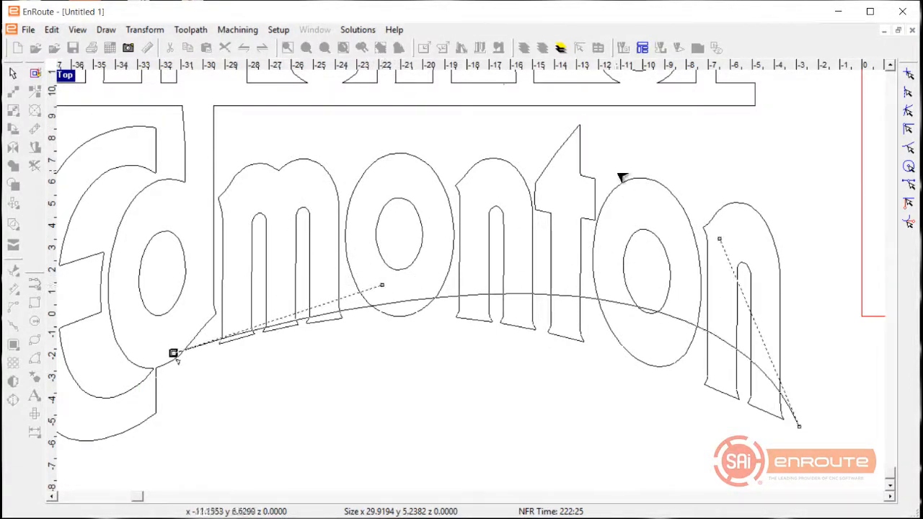
pyautogui.moveTo(722, 238); pyautogui.dragTo(737, 378)
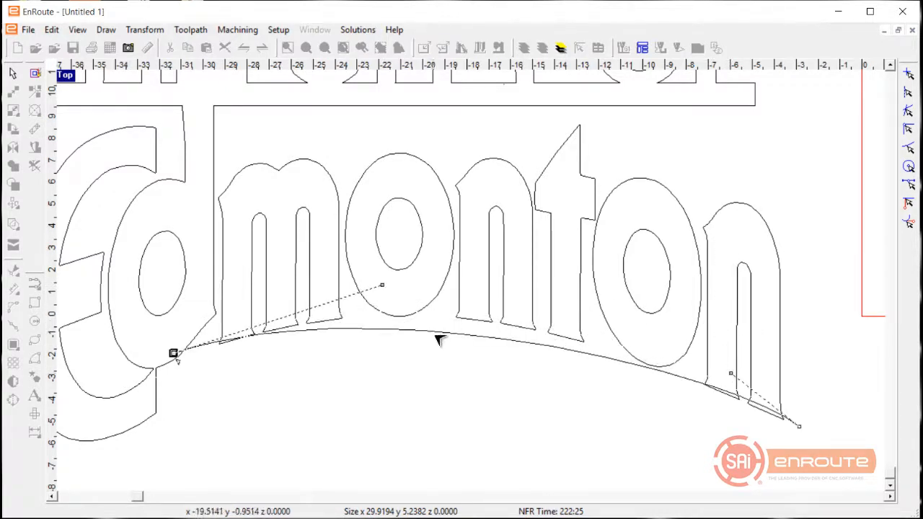
# Fine-tune the arch's handles and left end so it overlaps the bottoms of the letters from m to the final n
pyautogui.moveTo(448, 332); pyautogui.dragTo(455, 316)
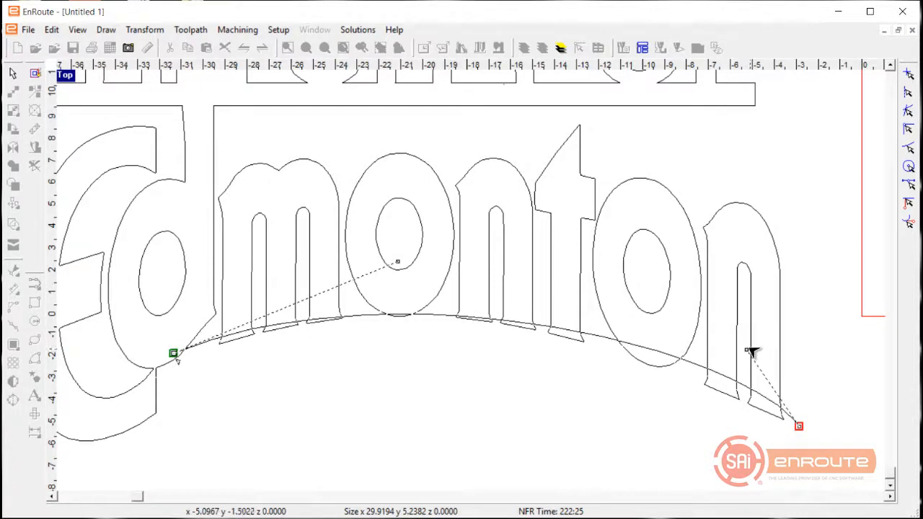
pyautogui.moveTo(747, 350); pyautogui.dragTo(750, 380)
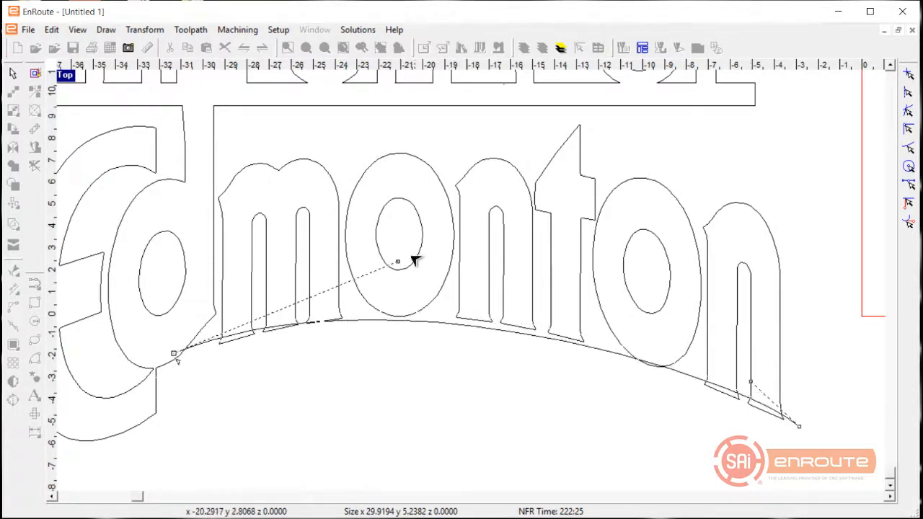
pyautogui.moveTo(400, 262); pyautogui.dragTo(416, 247)
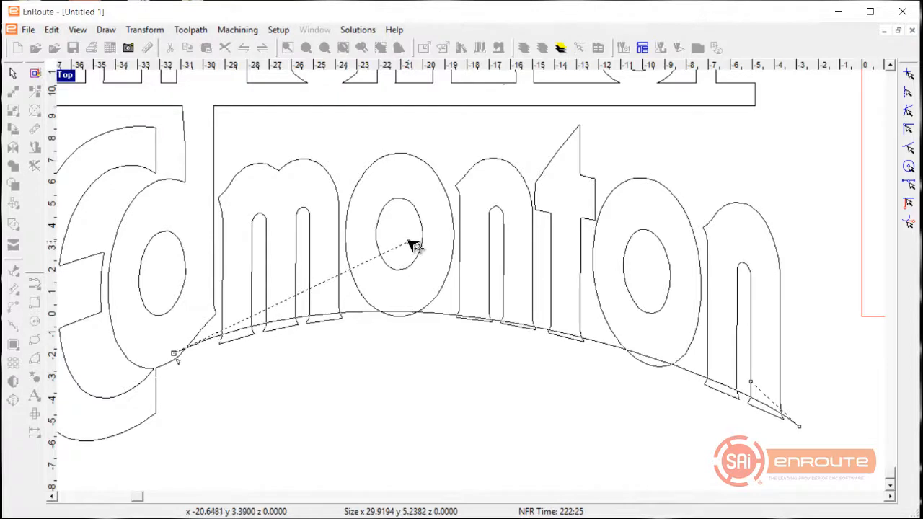
pyautogui.moveTo(180, 356); pyautogui.dragTo(180, 367)
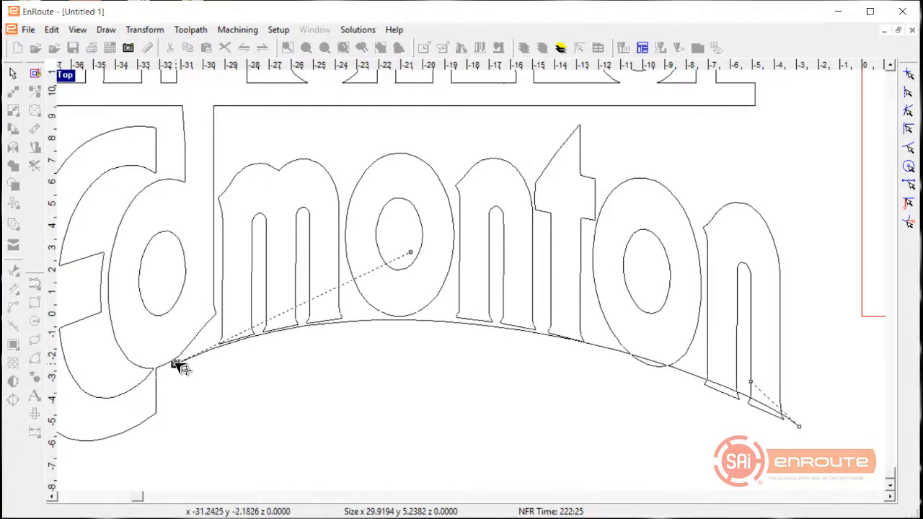
pyautogui.moveTo(413, 256); pyautogui.dragTo(408, 238)
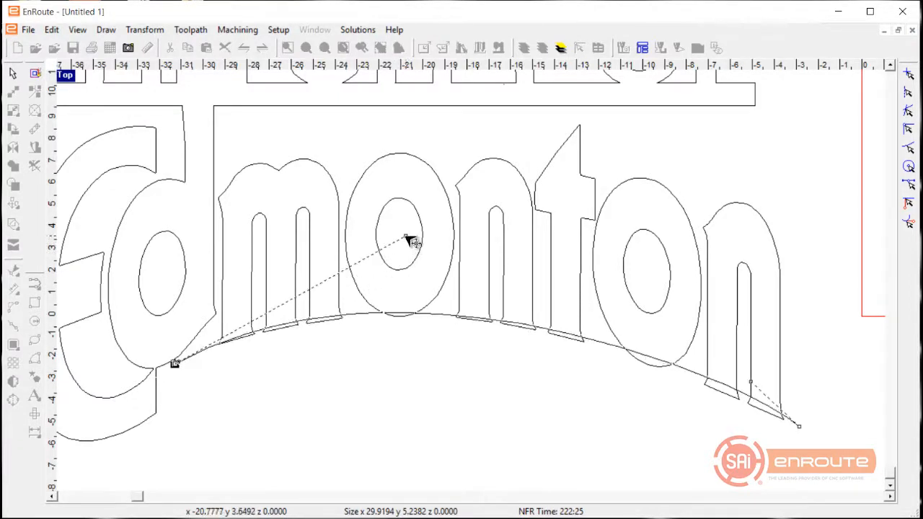
pyautogui.rightClick(408, 380)
pyautogui.click(425, 383)
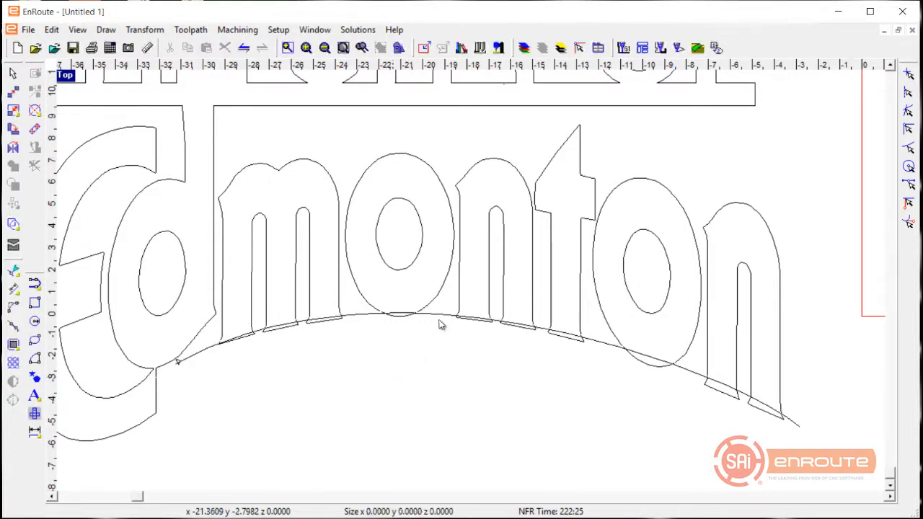
# Duplicate the arch slightly below itself and join the two curves at both ends into a closed band
pyautogui.moveTo(442, 321); pyautogui.dragTo(438, 349)
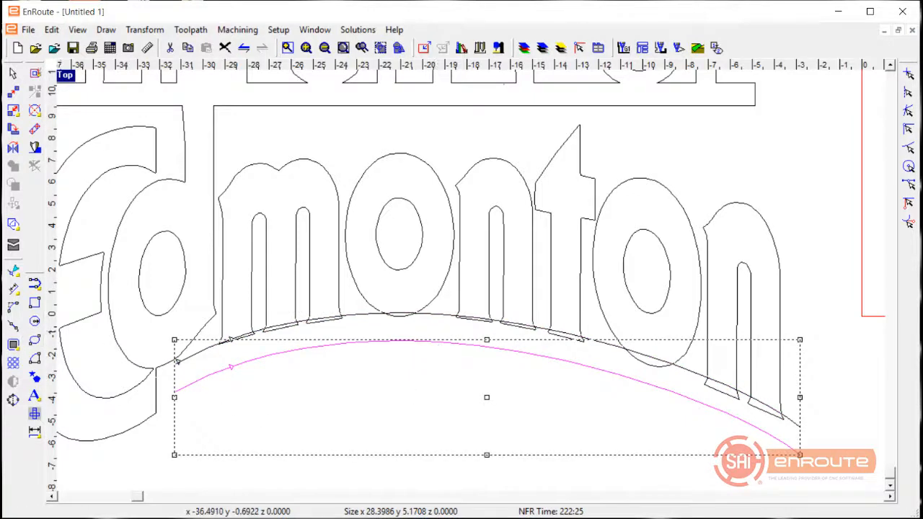
pyautogui.click(13, 326)
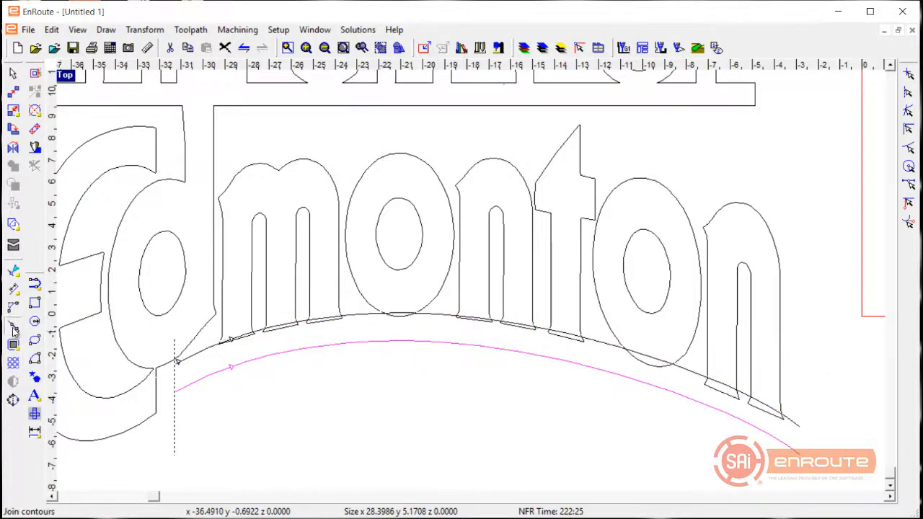
pyautogui.click(185, 391)
pyautogui.click(185, 369)
pyautogui.click(809, 448)
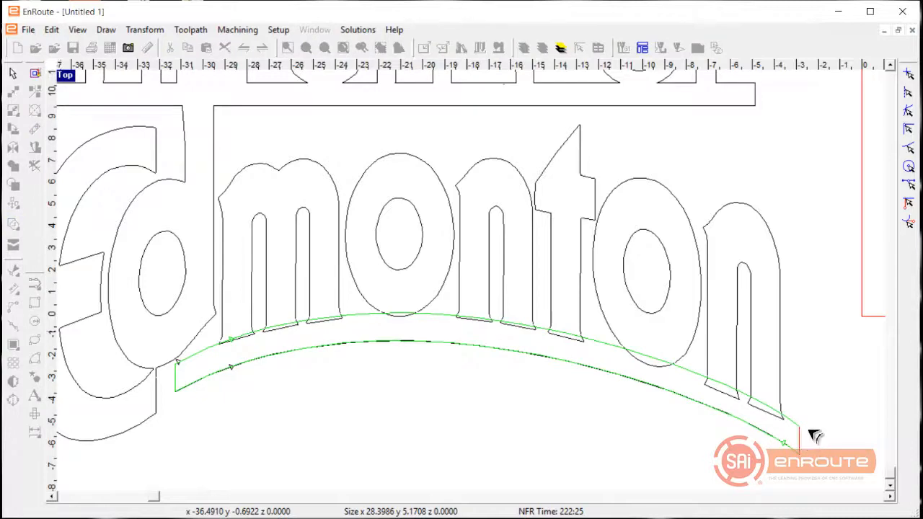
pyautogui.click(809, 431)
pyautogui.press('Escape')
# Weld the arched band to the letters m, o, n, t, o and n of the arched Edmonton
pyautogui.scroll(-2, 559, 425)
pyautogui.moveTo(753, 460); pyautogui.dragTo(281, 228)
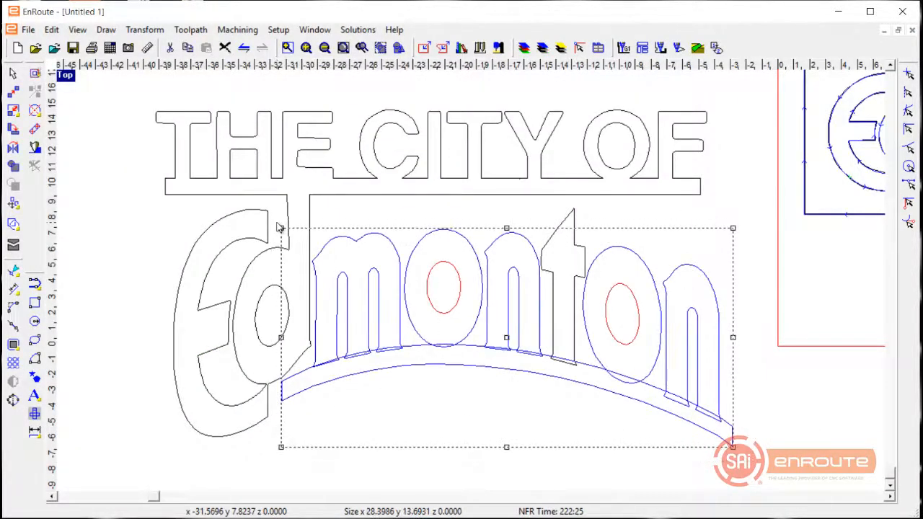
pyautogui.keyDown('shift'); pyautogui.click(579, 278); pyautogui.keyUp('shift')
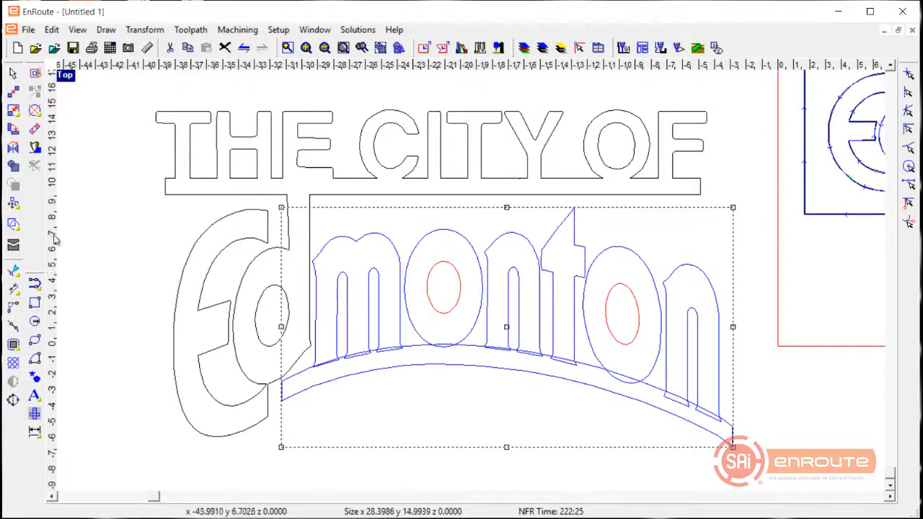
pyautogui.click(14, 225)
pyautogui.click(137, 290)
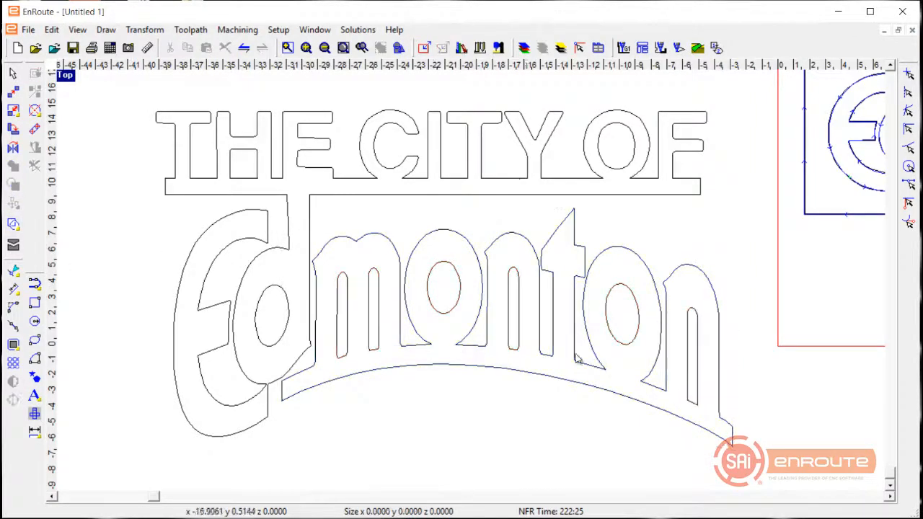
# Draw a closed four-sided polyline bridging the gap between the E's lower tail and the arched band's left end
pyautogui.scroll(4, 289, 407)
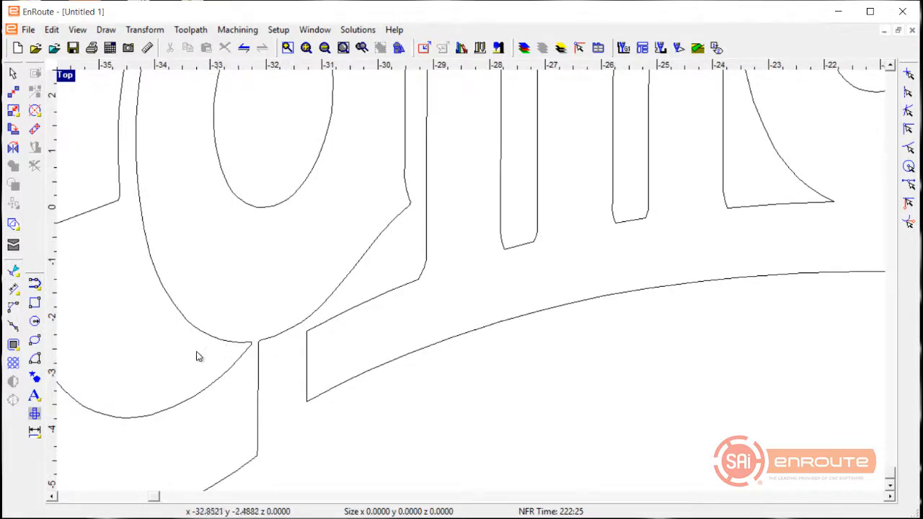
pyautogui.click(35, 285)
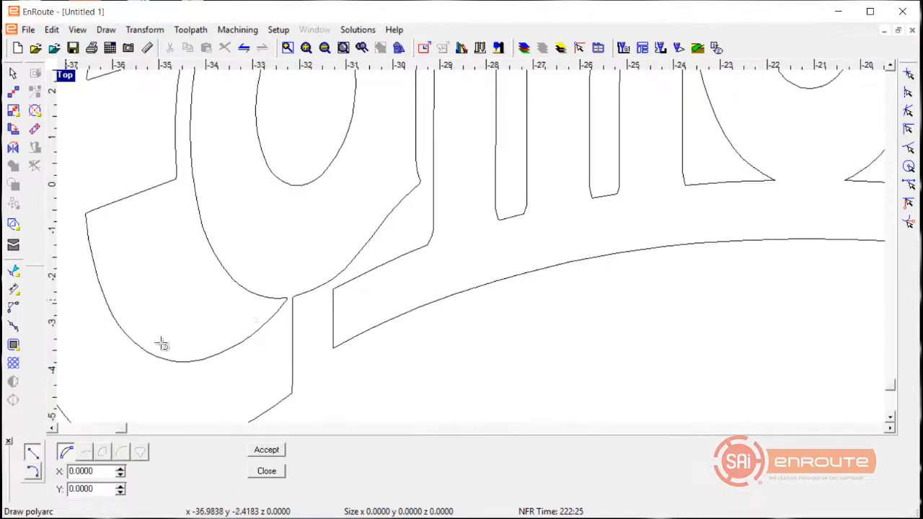
pyautogui.click(282, 326)
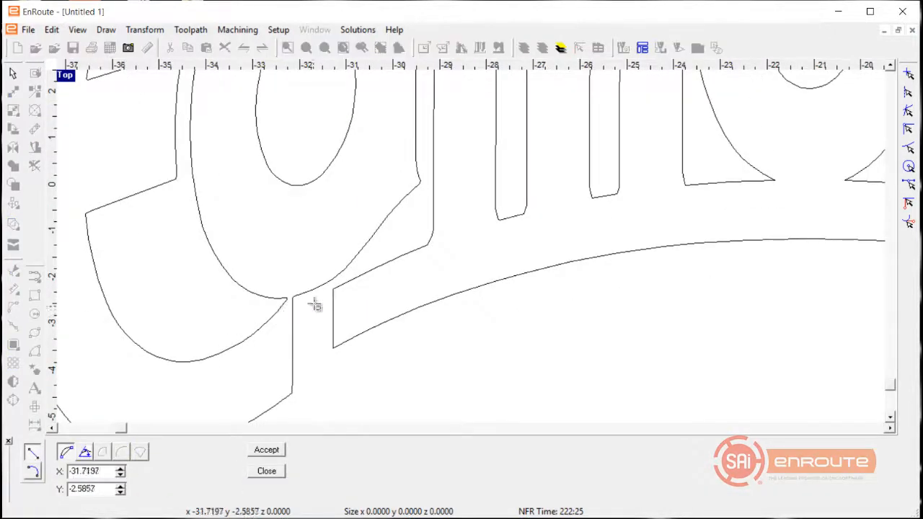
pyautogui.click(346, 315)
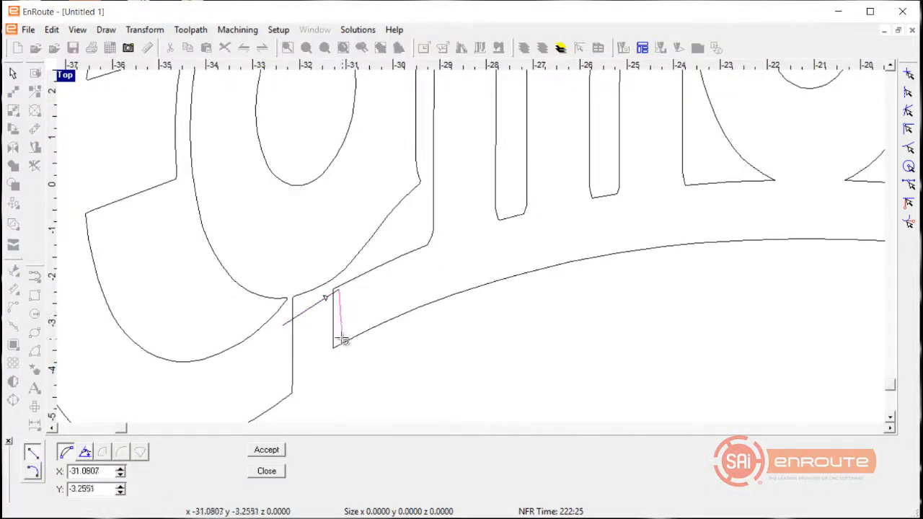
pyautogui.click(337, 346)
pyautogui.click(282, 325)
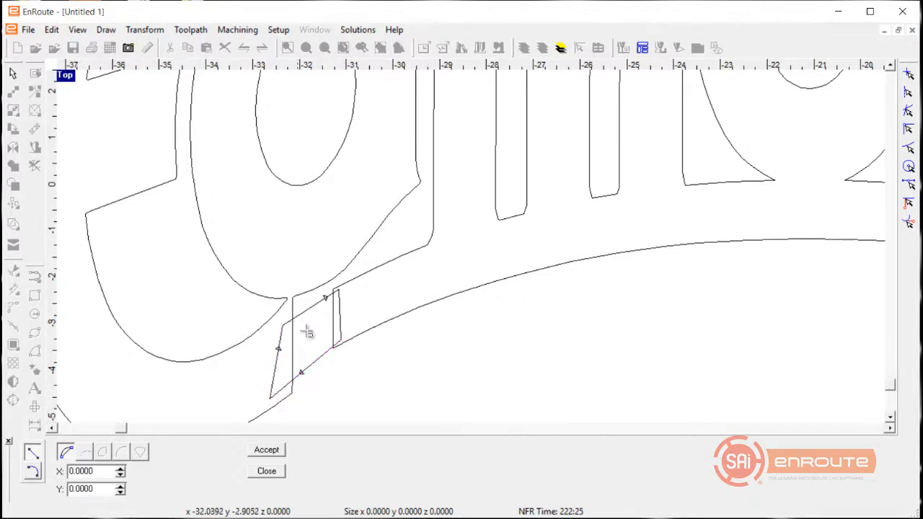
pyautogui.rightClick(309, 332)
# Weld the bridging shape to the arched band and the THE CITY OF and Ed outline
pyautogui.scroll(-1, 360, 416)
pyautogui.click(321, 408)
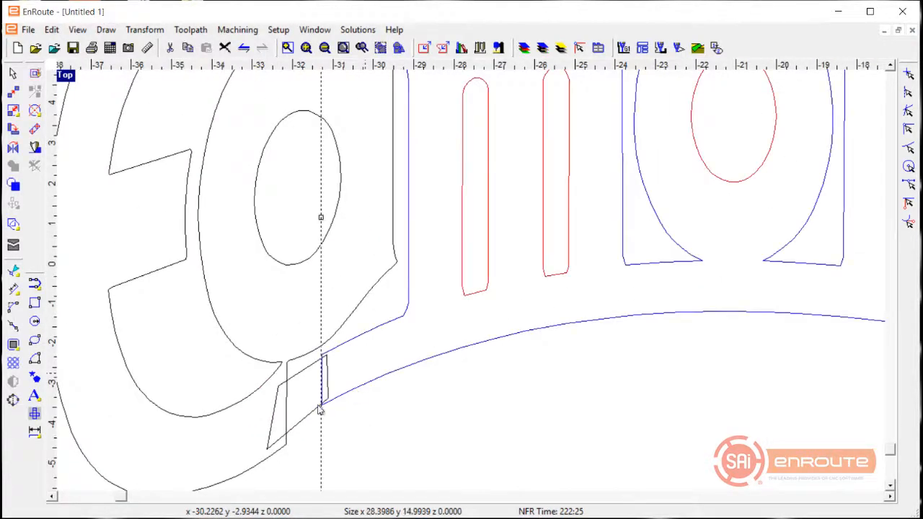
pyautogui.keyDown('shift'); pyautogui.click(307, 417); pyautogui.keyUp('shift')
pyautogui.click(14, 225)
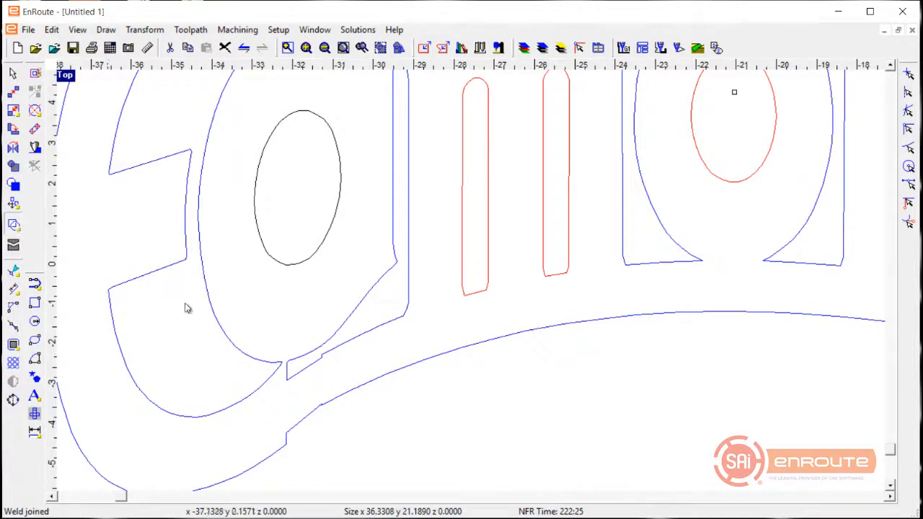
# Delete the surplus points along the upper and lower edges of the bridge between the E and the band
pyautogui.click(13, 270)
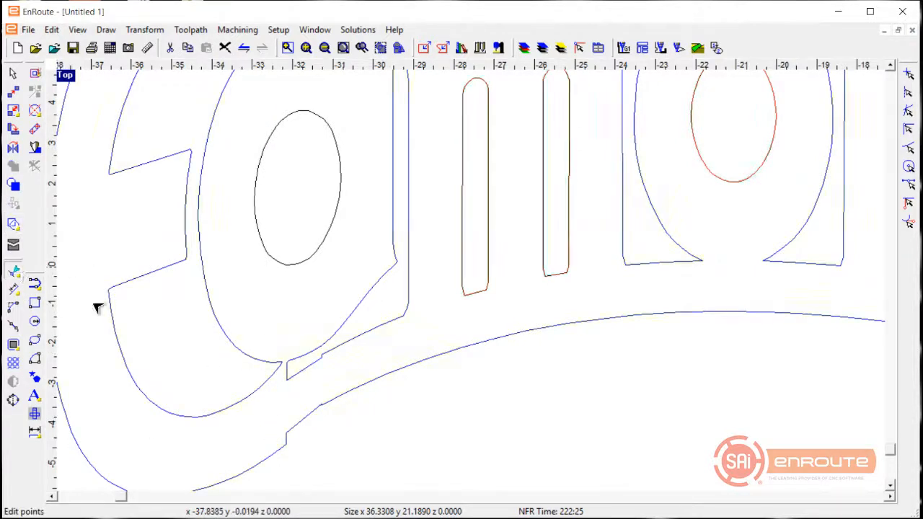
pyautogui.moveTo(355, 367); pyautogui.dragTo(305, 353)
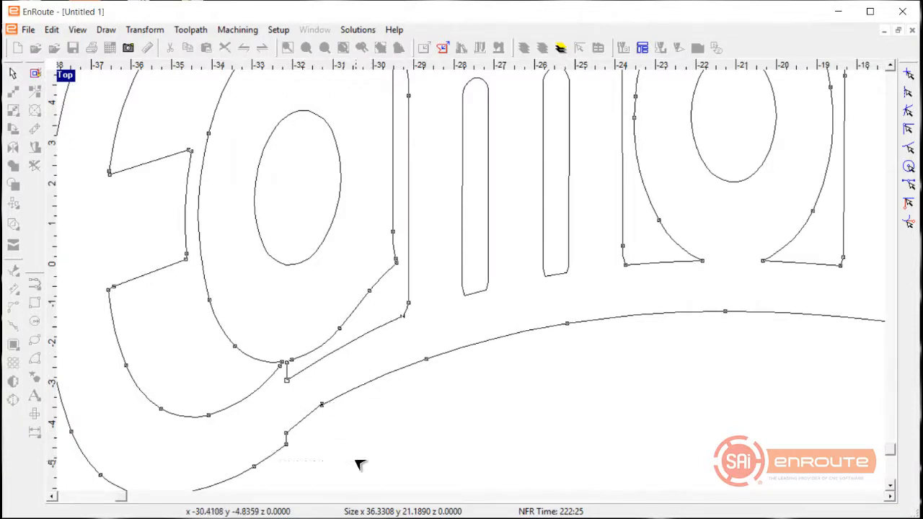
pyautogui.press('Delete')
pyautogui.press('Delete')
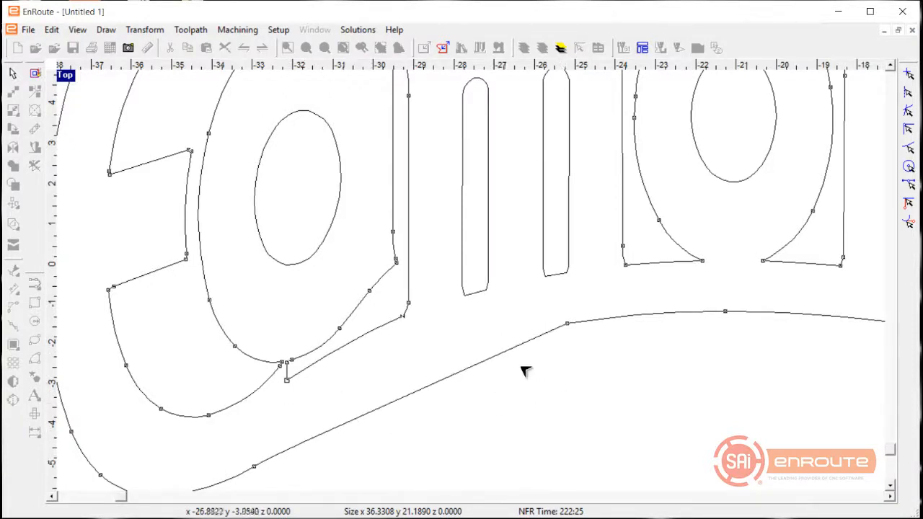
# Bend the straight lower edge between the E's base and the band into a smooth curve that continues the arch
pyautogui.scroll(-5, 557, 327)
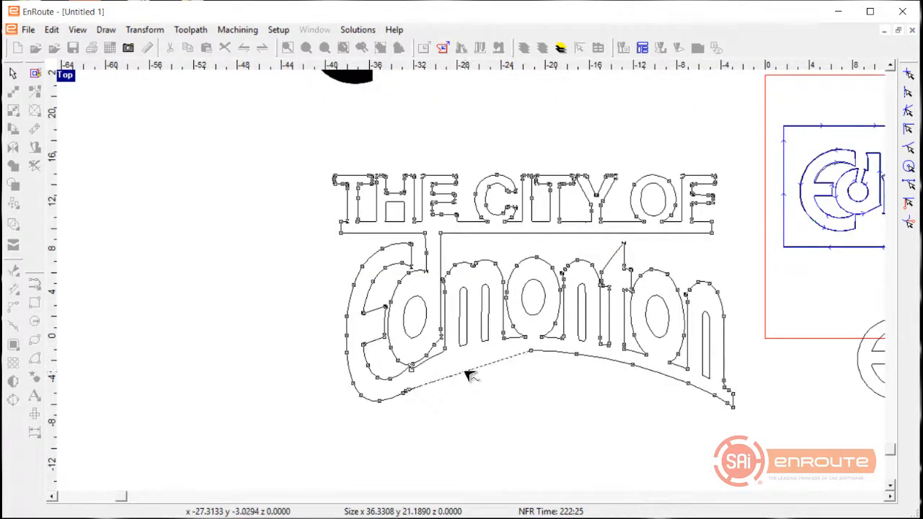
pyautogui.moveTo(466, 370); pyautogui.dragTo(493, 330)
pyautogui.scroll(3, 484, 372)
pyautogui.moveTo(417, 364); pyautogui.dragTo(408, 360)
pyautogui.scroll(1, 335, 362)
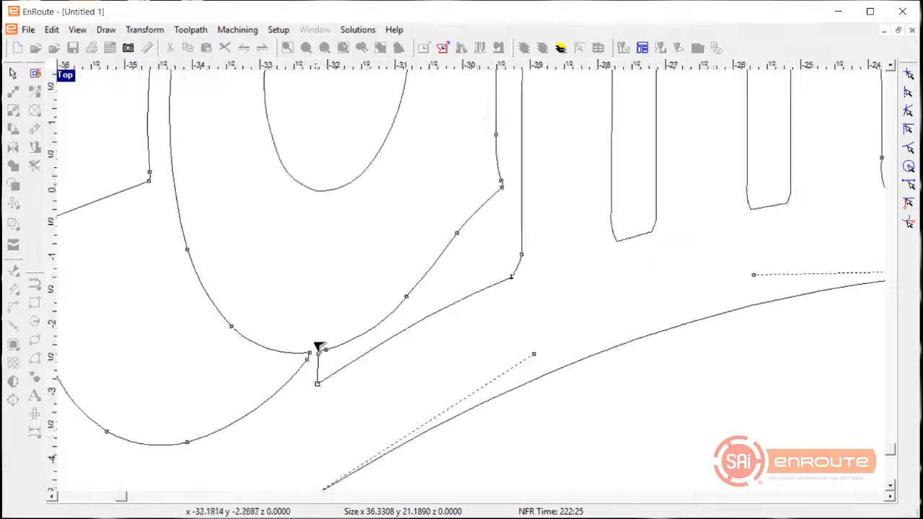
pyautogui.moveTo(295, 332); pyautogui.dragTo(299, 364)
pyautogui.rightClick(319, 302)
pyautogui.click(339, 312)
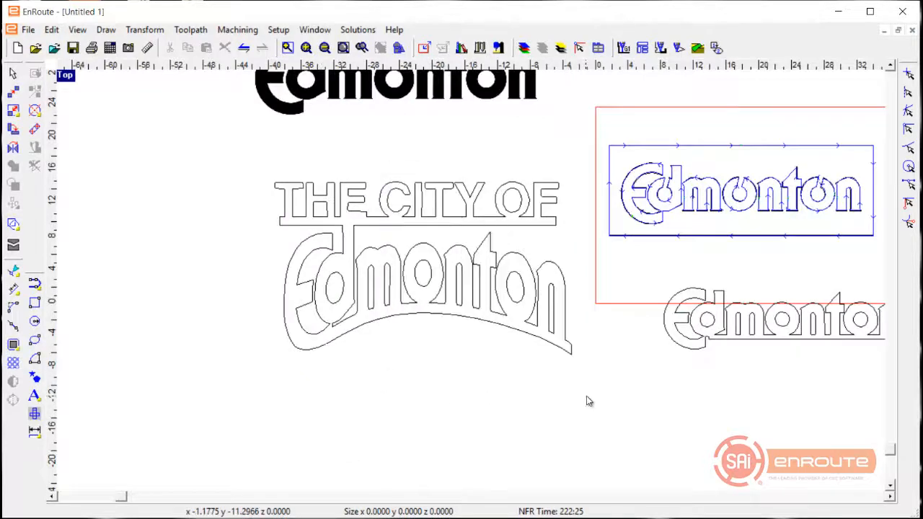
# Select the whole THE CITY OF Edmonton logo and examine its joined contours, along with the other Edmonton layouts and lettering rings
pyautogui.moveTo(598, 402); pyautogui.dragTo(221, 143)
pyautogui.scroll(3, 315, 234)
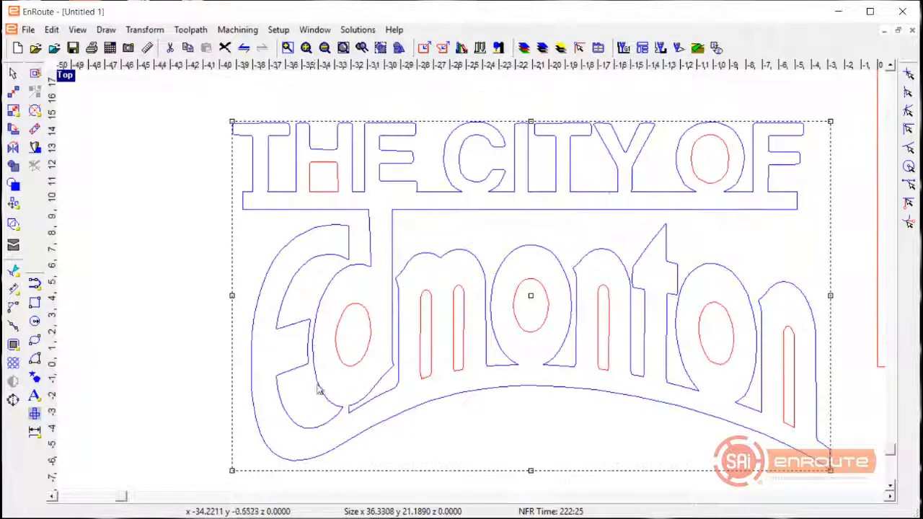
pyautogui.scroll(2, 320, 390)
pyautogui.scroll(-4, 351, 431)
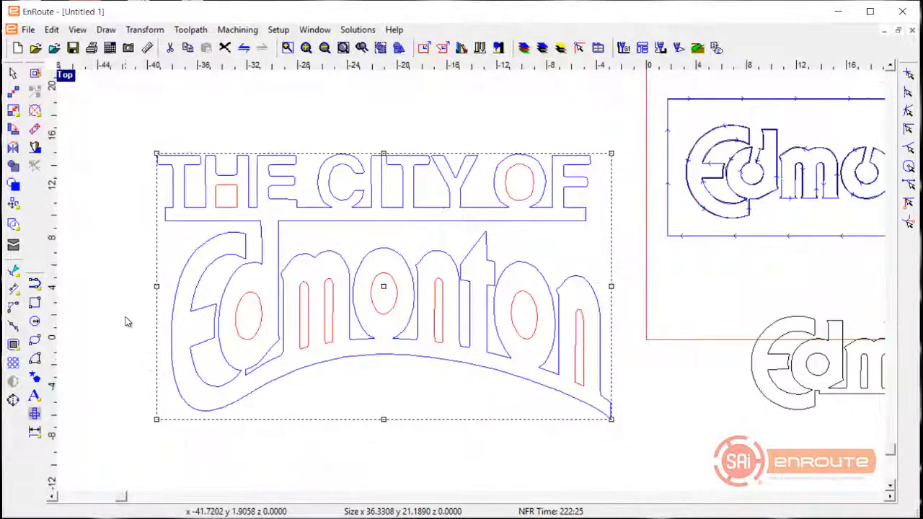
pyautogui.scroll(-1, 125, 322)
pyautogui.scroll(-1, 127, 321)
pyautogui.scroll(-1, 119, 306)
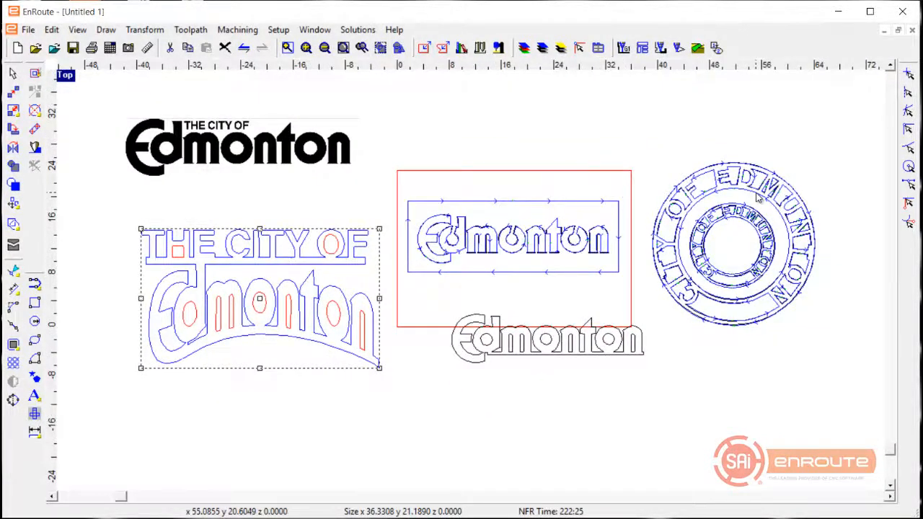
pyautogui.scroll(2, 706, 201)
pyautogui.scroll(-2, 553, 207)
pyautogui.scroll(1, 562, 195)
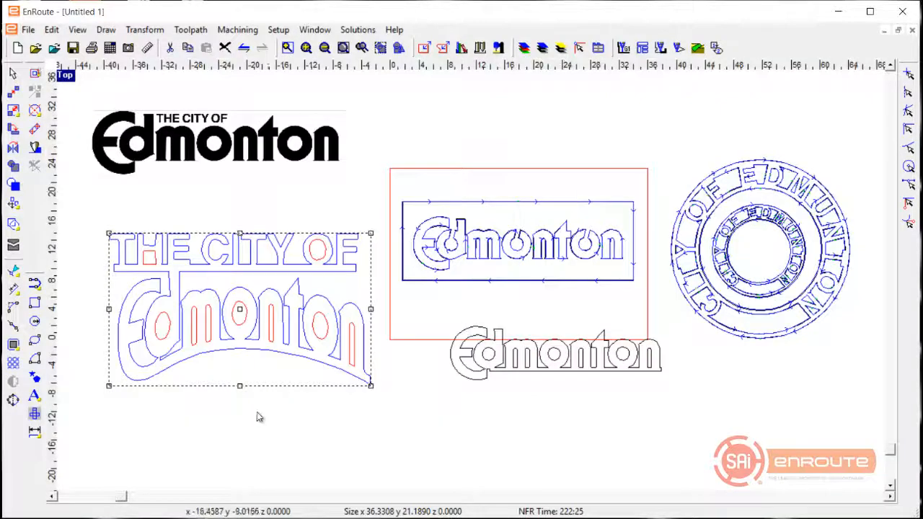